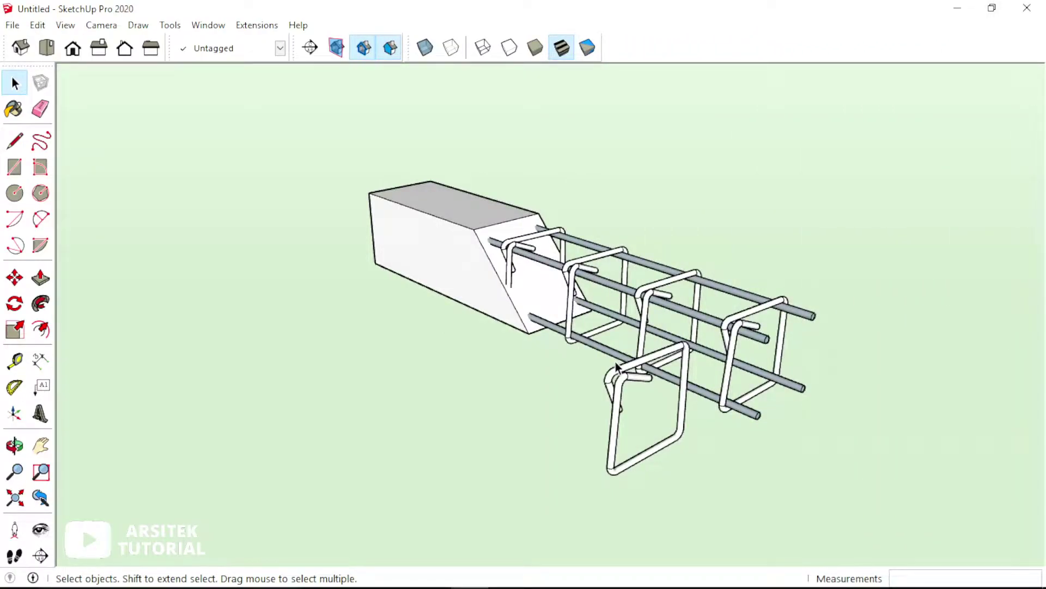
# Step: Orbit and zoom around the existing rebar cage and concrete block to inspect it
pyautogui.scroll(-3, 617, 367)
pyautogui.moveTo(617, 367)
pyautogui.mouseDown(button='middle')
pyautogui.moveTo(387, 325)
pyautogui.moveTo(348, 342)
pyautogui.moveTo(627, 308)
pyautogui.mouseUp(button='middle')
pyautogui.click(642, 287)
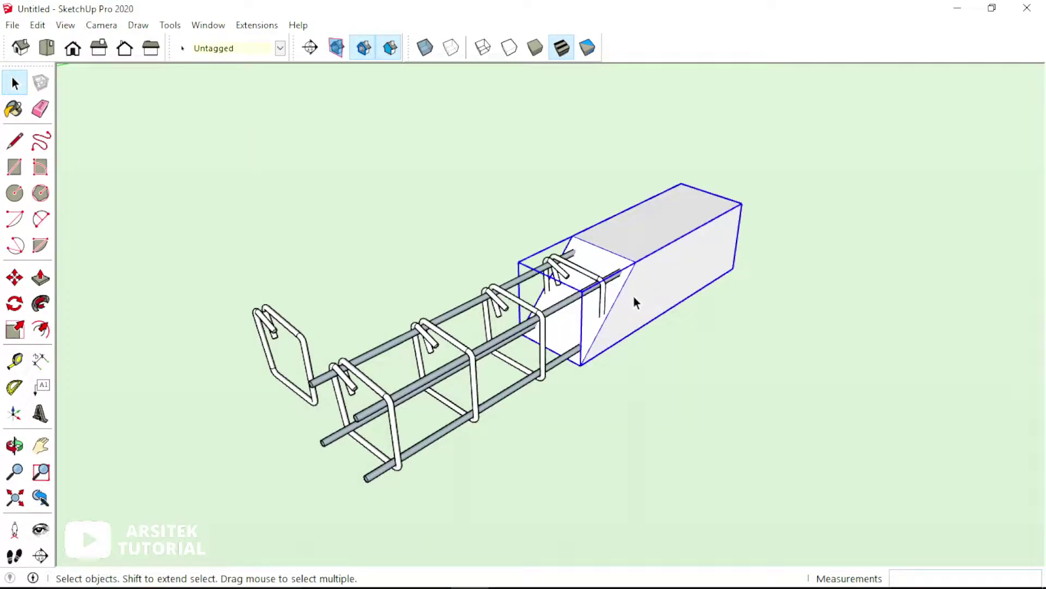
pyautogui.moveTo(664, 292)
pyautogui.mouseDown(button='middle')
pyautogui.moveTo(640, 327)
pyautogui.moveTo(649, 270)
pyautogui.moveTo(601, 280)
pyautogui.mouseUp(button='middle')
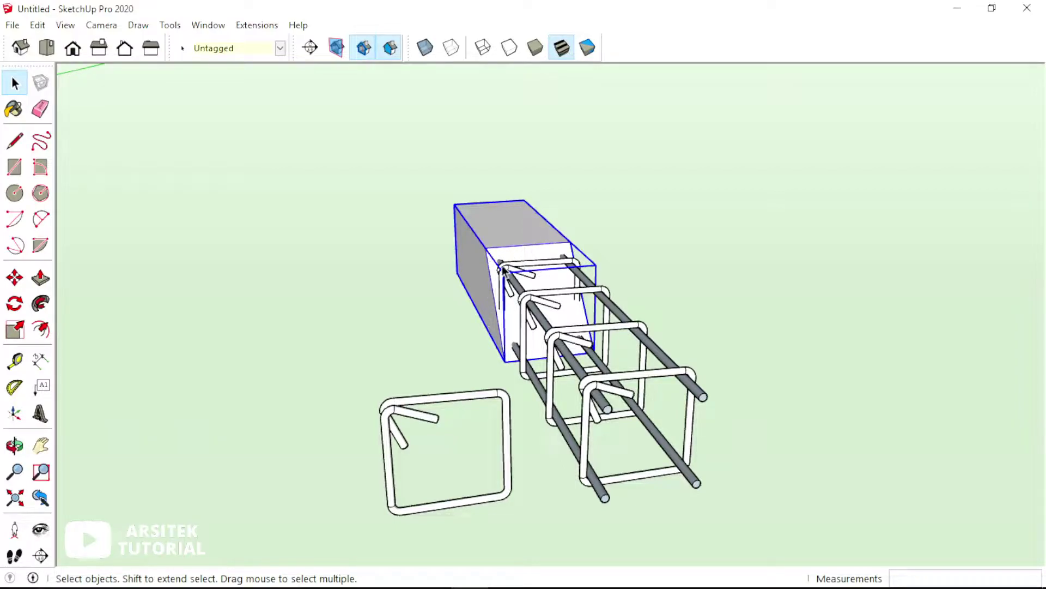
pyautogui.scroll(-2, 491, 262)
pyautogui.scroll(-3, 531, 299)
pyautogui.moveTo(531, 299); pyautogui.dragTo(585, 371, button='middle')
pyautogui.scroll(2, 545, 272)
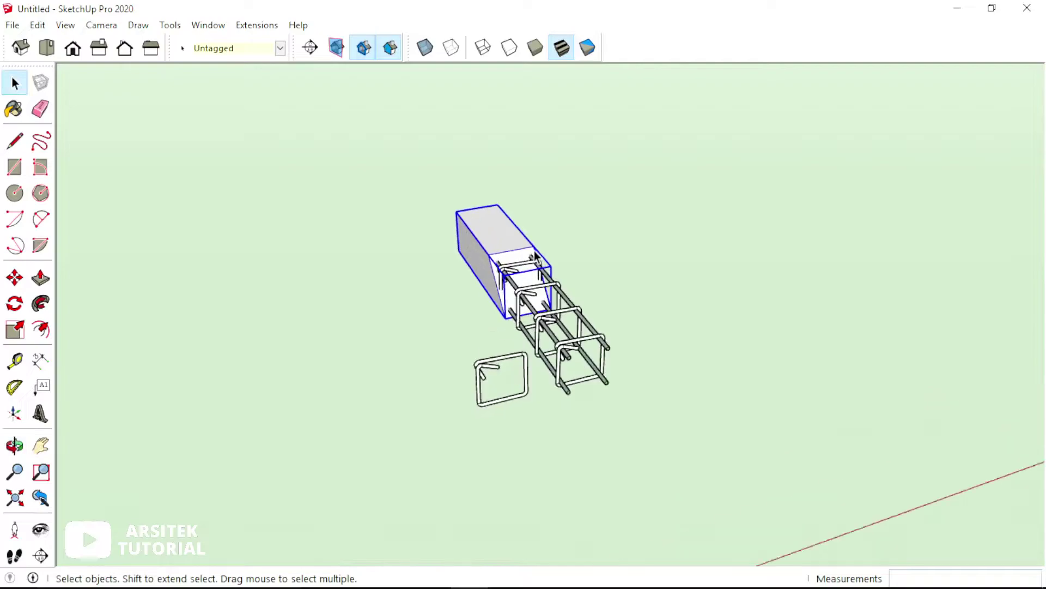
pyautogui.moveTo(545, 272)
pyautogui.mouseDown(button='middle')
pyautogui.moveTo(557, 224)
pyautogui.moveTo(537, 262)
pyautogui.mouseUp(button='middle')
pyautogui.scroll(2, 557, 223)
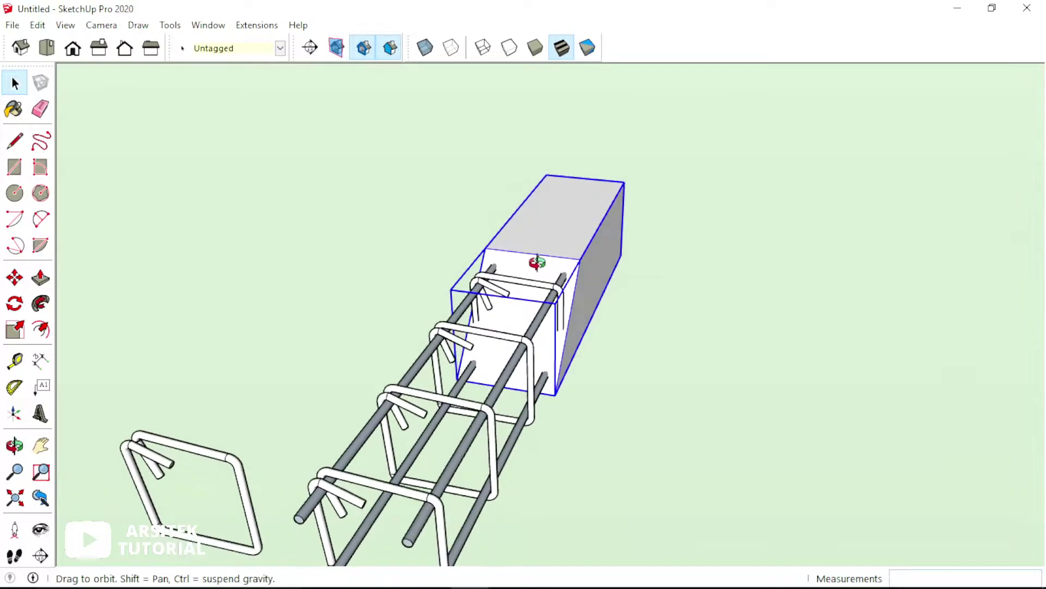
pyautogui.scroll(2, 576, 283)
pyautogui.scroll(2, 556, 275)
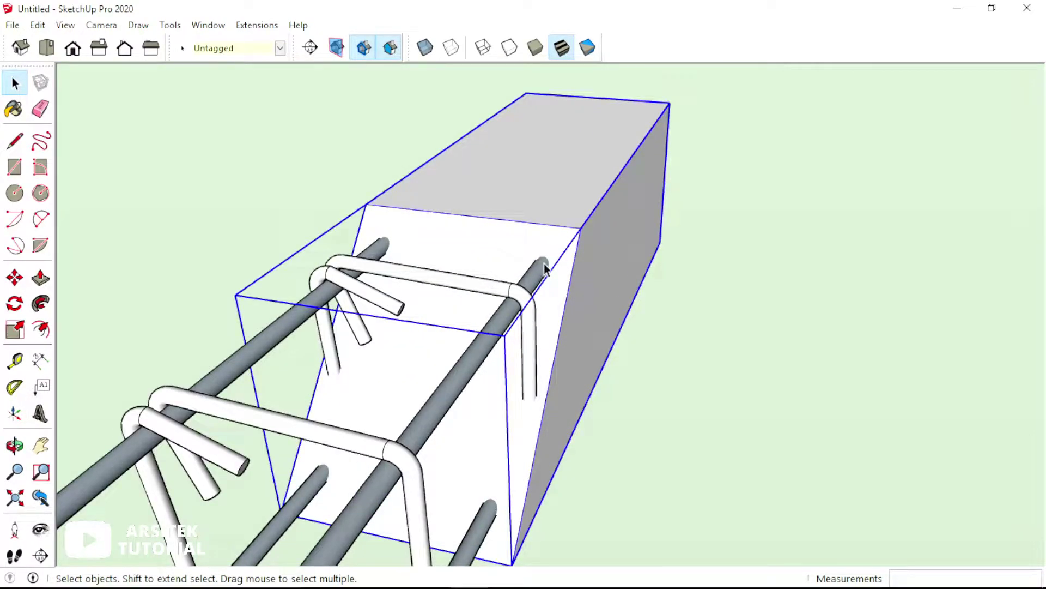
pyautogui.scroll(-2, 560, 250)
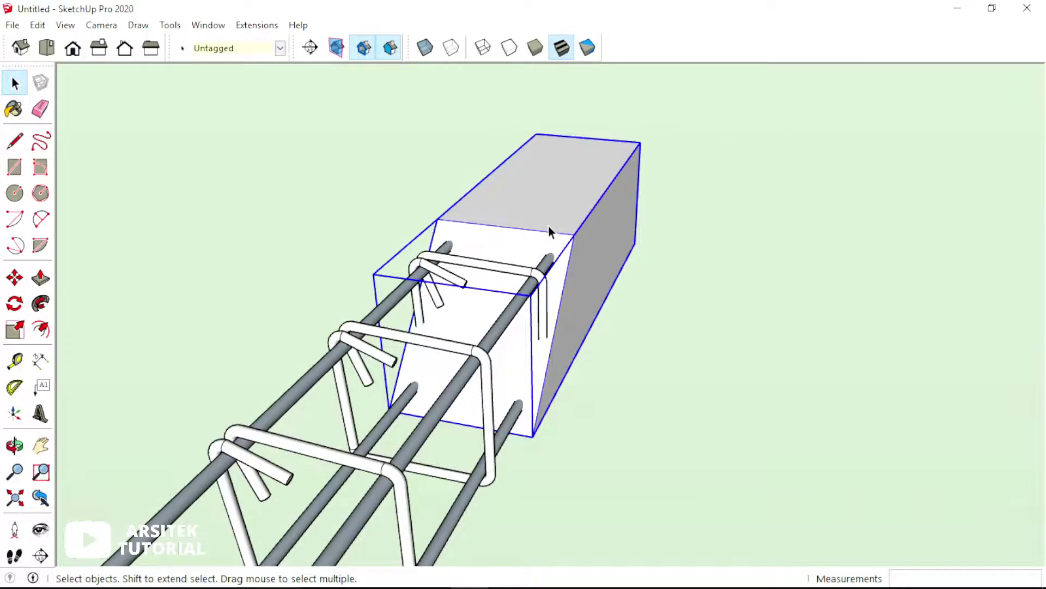
pyautogui.scroll(-2, 550, 231)
pyautogui.scroll(-2, 584, 244)
pyautogui.moveTo(584, 243)
pyautogui.mouseDown(button='middle')
pyautogui.moveTo(496, 316)
pyautogui.moveTo(587, 296)
pyautogui.moveTo(578, 373)
pyautogui.mouseUp(button='middle')
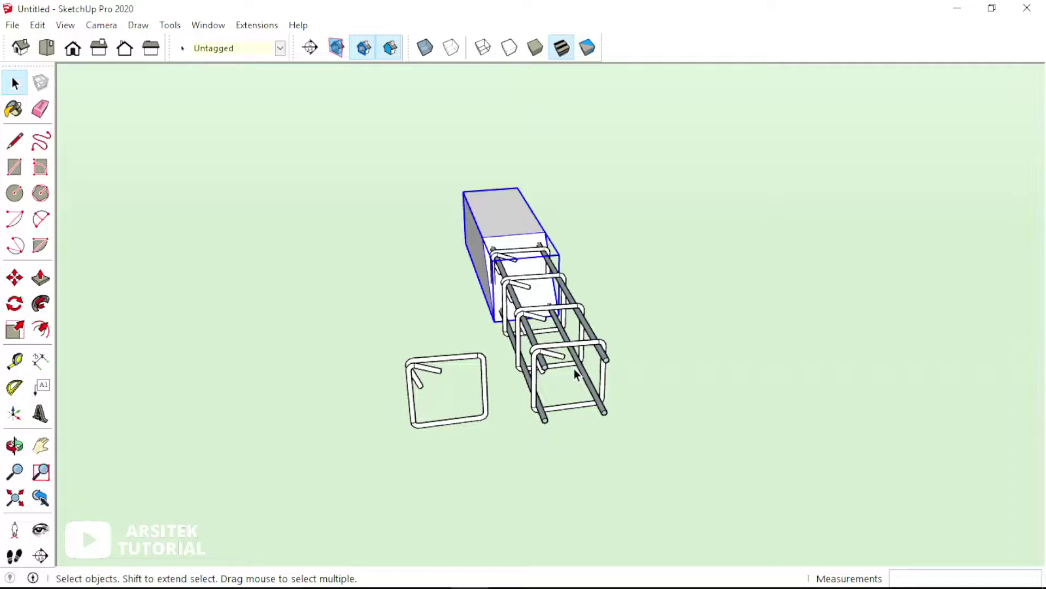
pyautogui.scroll(2, 507, 410)
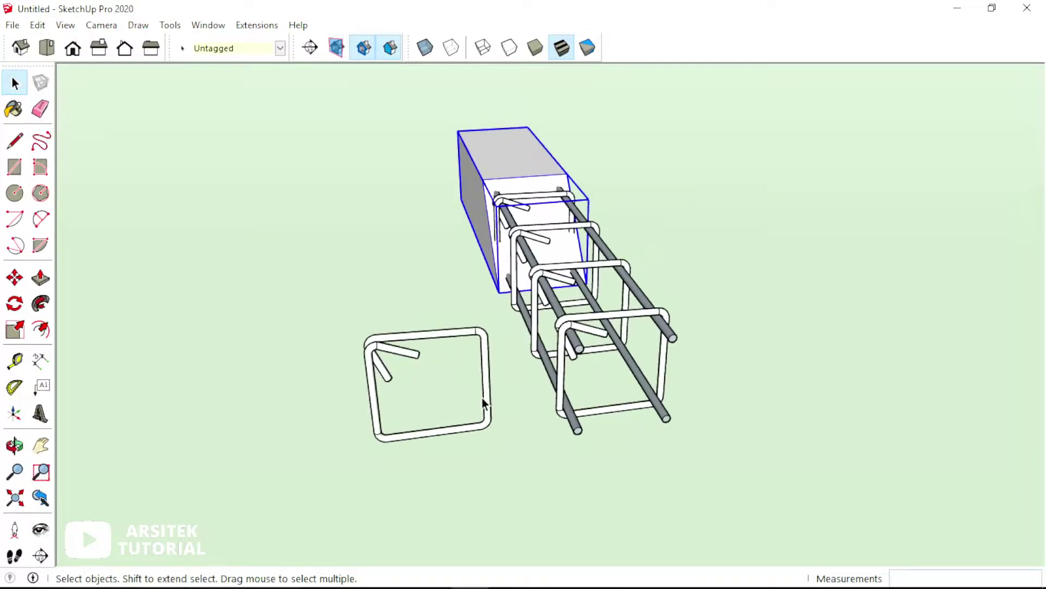
pyautogui.scroll(1, 485, 404)
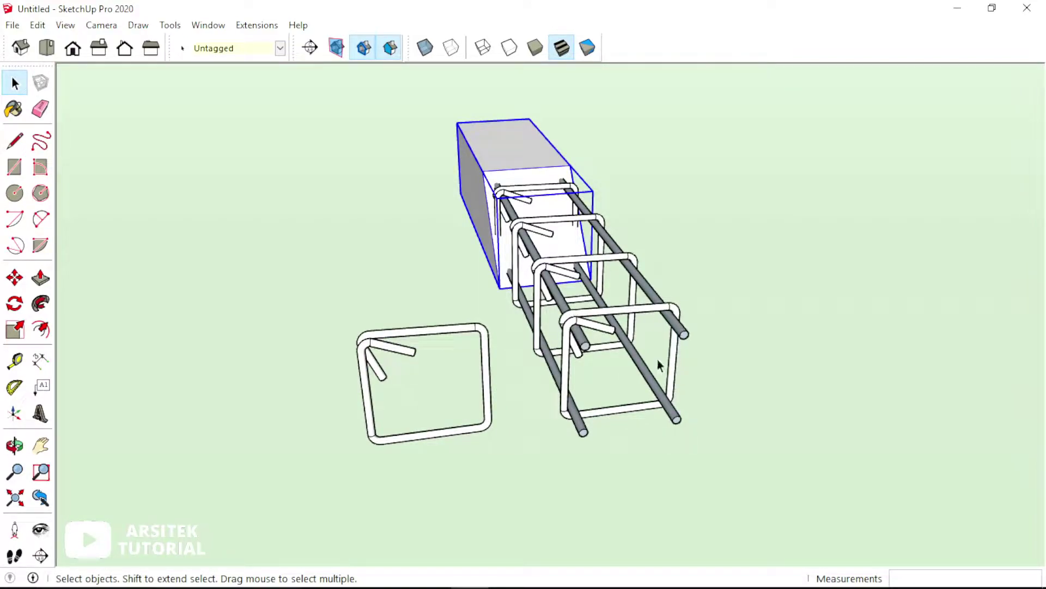
pyautogui.moveTo(593, 433)
pyautogui.mouseDown(button='middle')
pyautogui.moveTo(498, 440)
pyautogui.moveTo(505, 391)
pyautogui.mouseUp(button='middle')
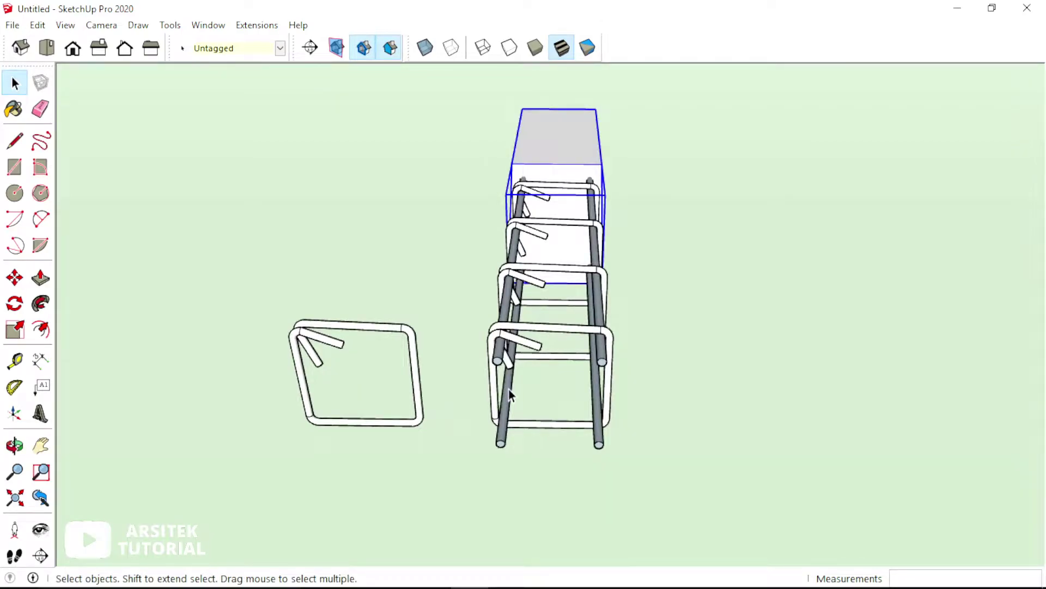
pyautogui.scroll(-3, 509, 389)
pyautogui.scroll(-3, 557, 378)
pyautogui.moveTo(572, 370); pyautogui.dragTo(593, 375, button='middle')
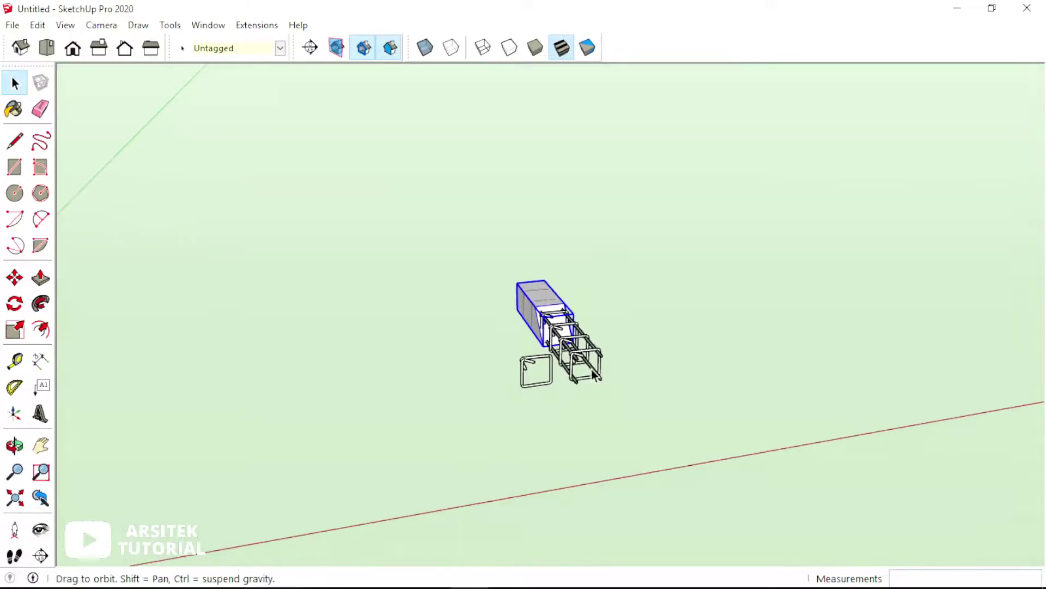
pyautogui.scroll(2, 534, 372)
pyautogui.scroll(1, 528, 371)
pyautogui.scroll(2, 527, 368)
pyautogui.scroll(3, 503, 361)
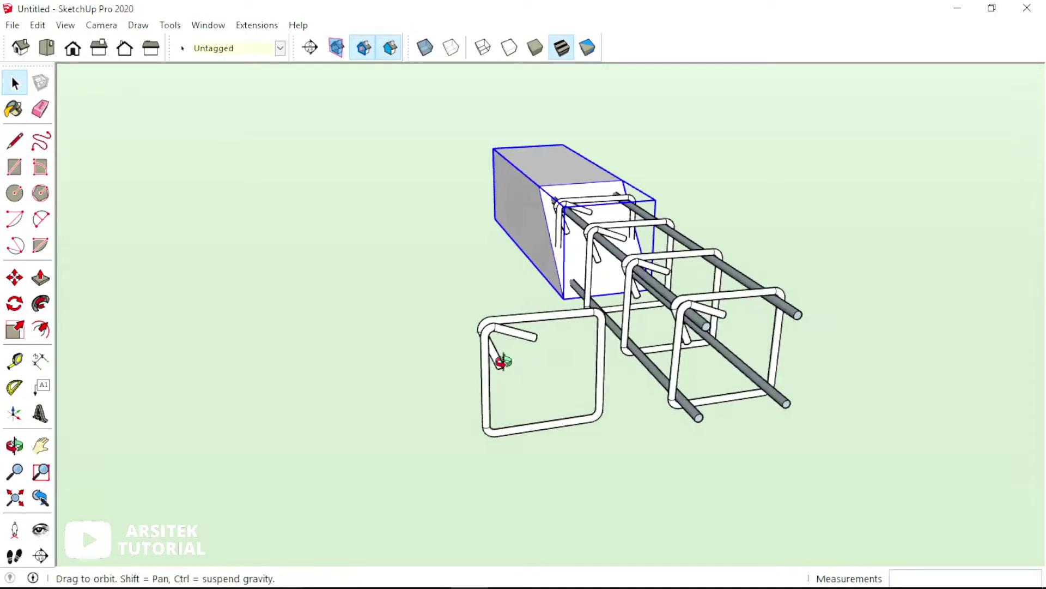
pyautogui.scroll(-3, 504, 348)
pyautogui.scroll(-2, 506, 332)
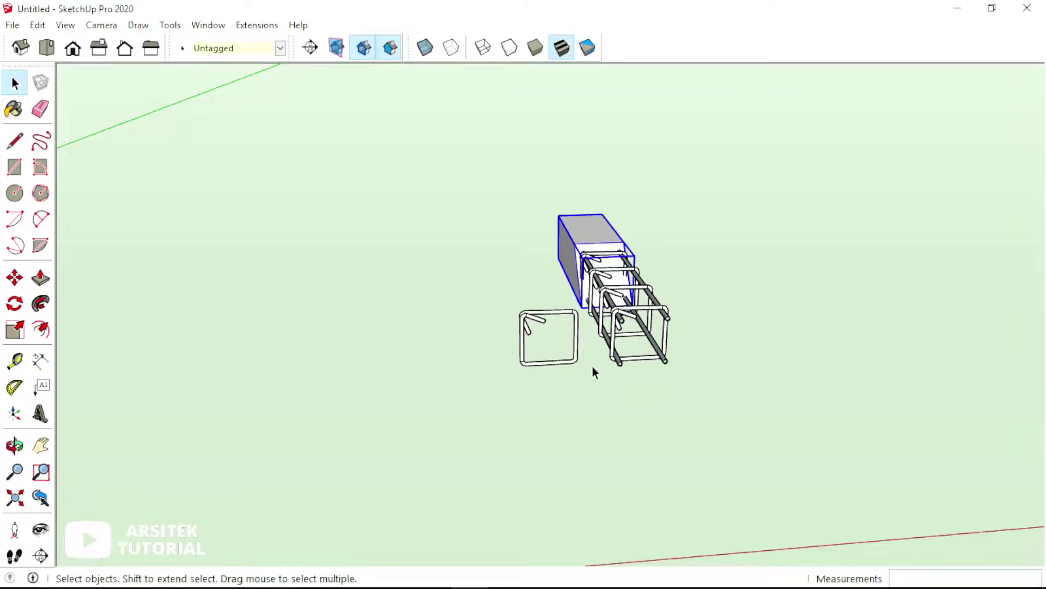
pyautogui.scroll(-1, 593, 369)
pyautogui.scroll(-1, 593, 368)
pyautogui.scroll(2, 413, 349)
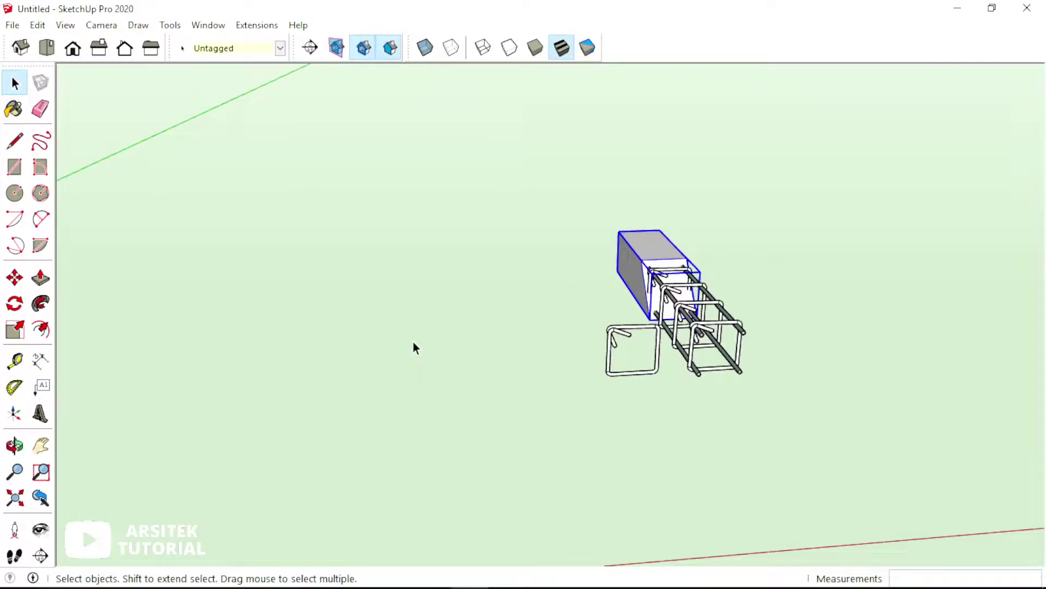
# Step: Draw a 110 by 110 square beside the rebar cage
pyautogui.press('r')
pyautogui.scroll(2, 499, 351)
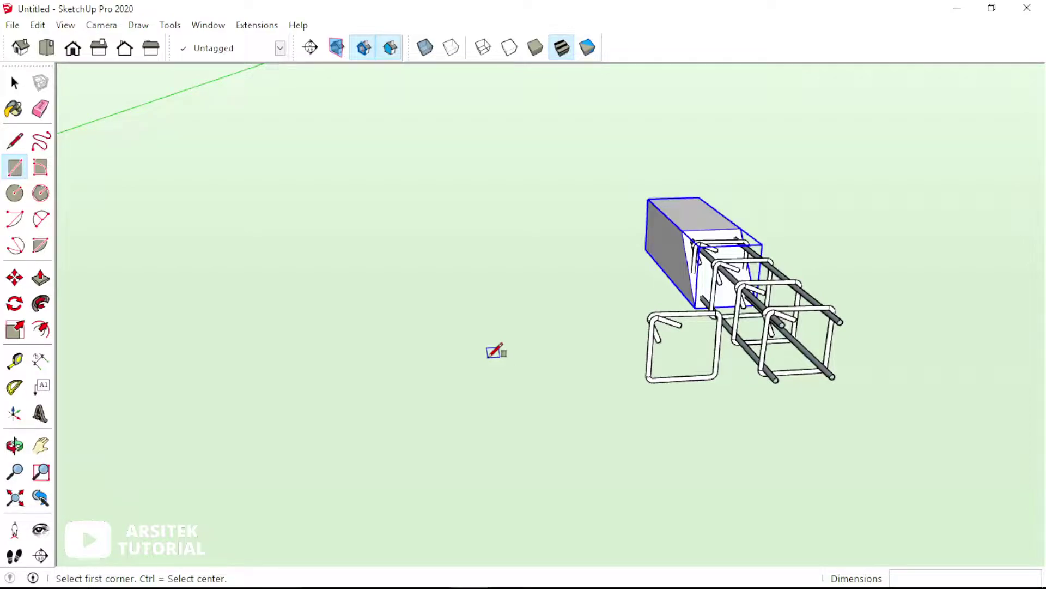
pyautogui.click(457, 341)
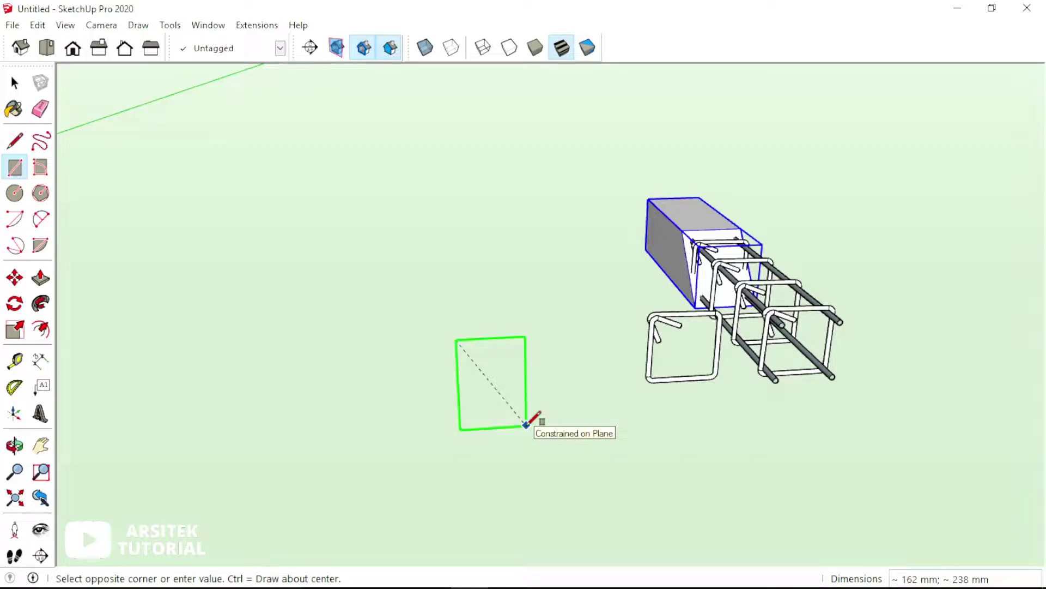
pyautogui.write('110;110')
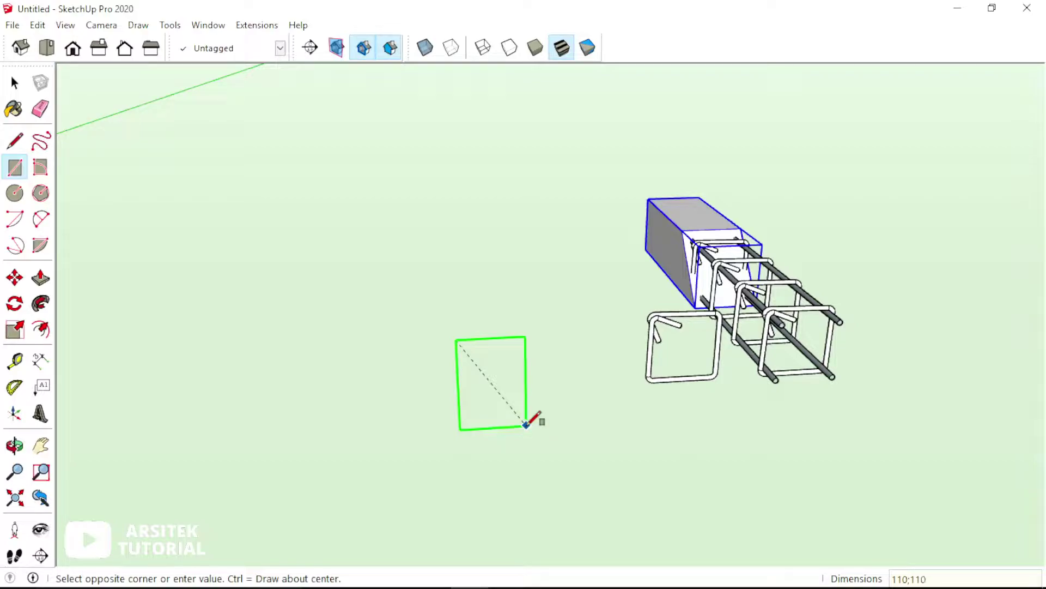
pyautogui.press('Return')
pyautogui.press('space')
# Step: Move the new square face upward to a raised position
pyautogui.scroll(2, 462, 321)
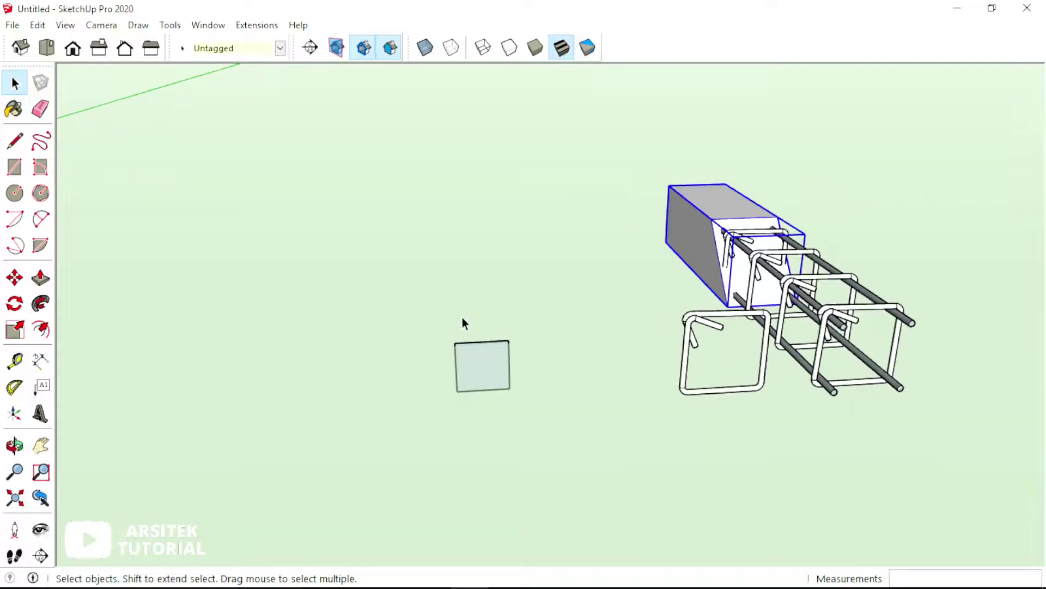
pyautogui.click(478, 358)
pyautogui.press('m')
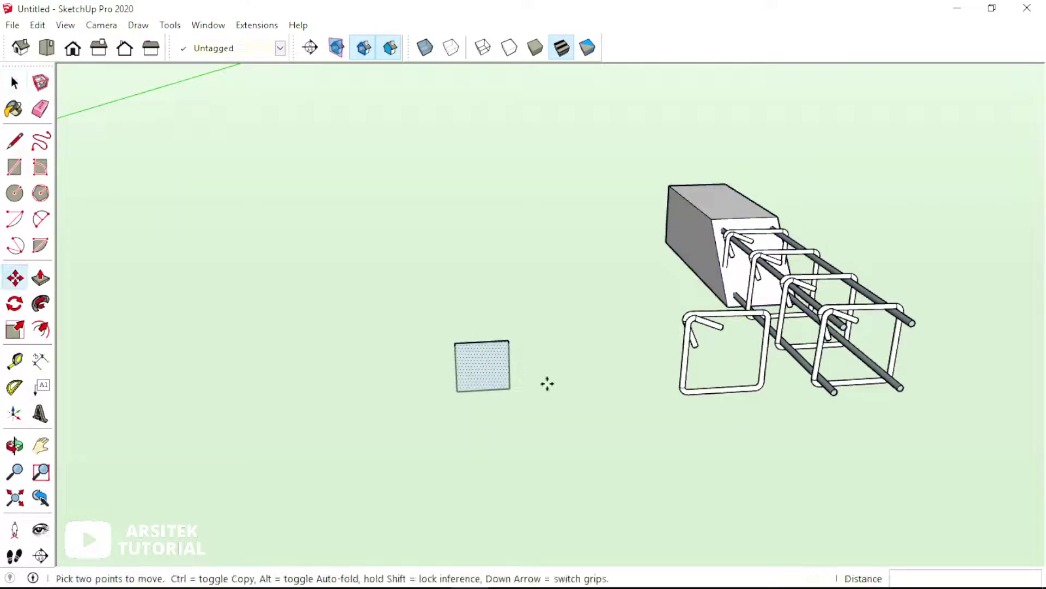
pyautogui.click(546, 383)
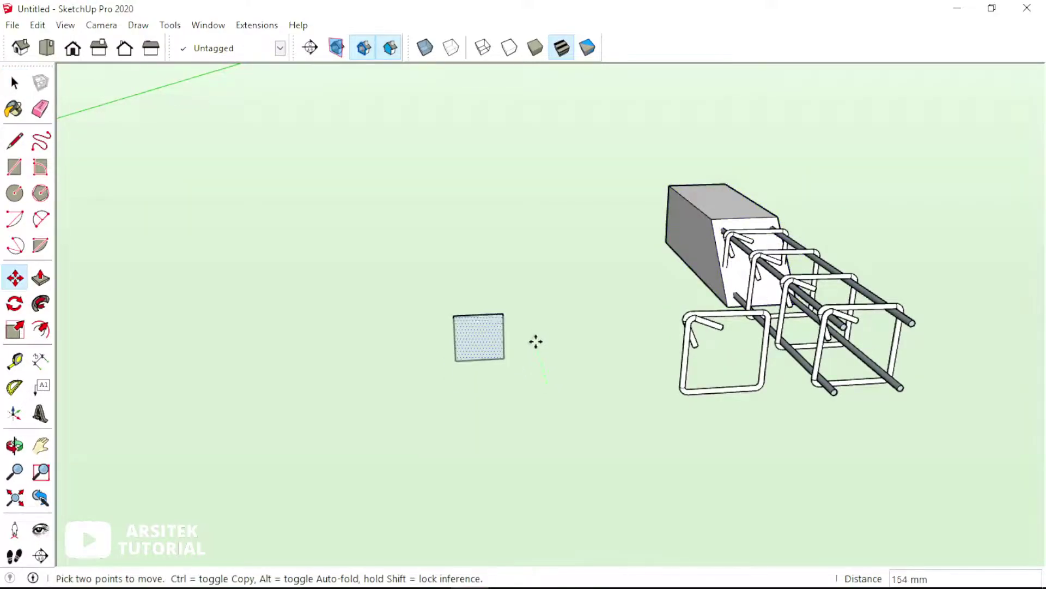
pyautogui.click(539, 297)
pyautogui.press('space')
pyautogui.moveTo(538, 303); pyautogui.dragTo(504, 363, button='middle')
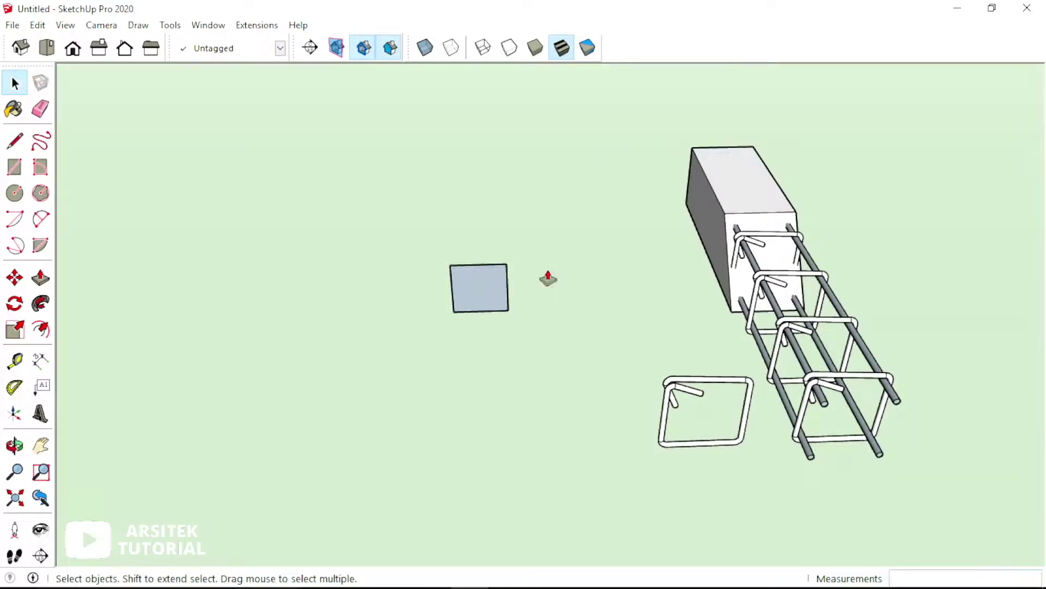
# Step: Push-pull the square into a 723 mm long beam
pyautogui.press('p')
pyautogui.click(498, 285)
pyautogui.scroll(-2, 498, 305)
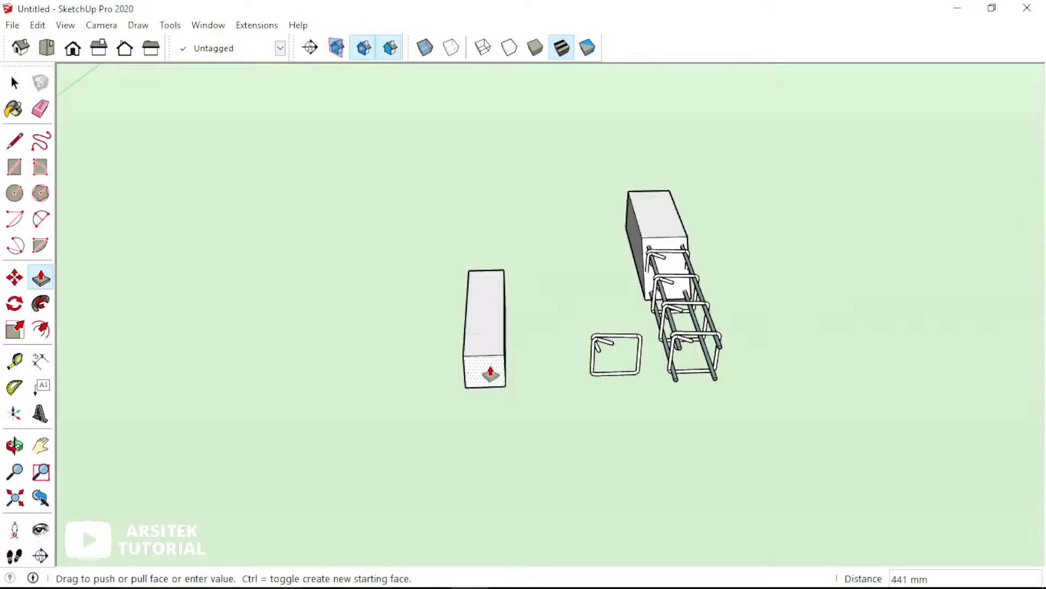
pyautogui.click(490, 436)
pyautogui.press('space')
# Step: Delete the beam's top face and end face
pyautogui.moveTo(489, 432); pyautogui.dragTo(633, 373, button='middle')
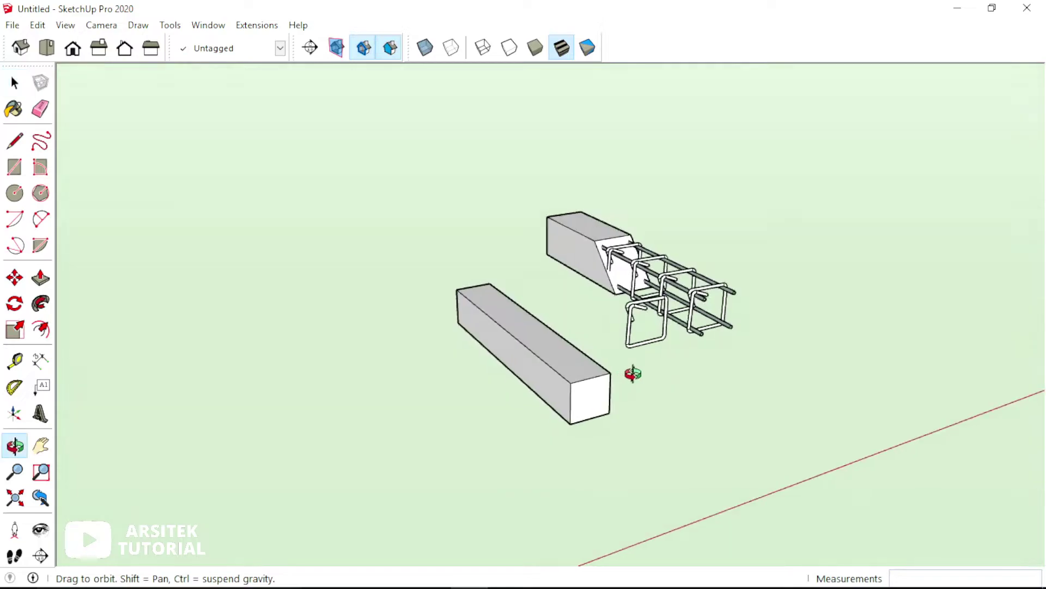
pyautogui.scroll(2, 633, 376)
pyautogui.scroll(2, 627, 412)
pyautogui.moveTo(635, 411); pyautogui.dragTo(553, 422, button='middle')
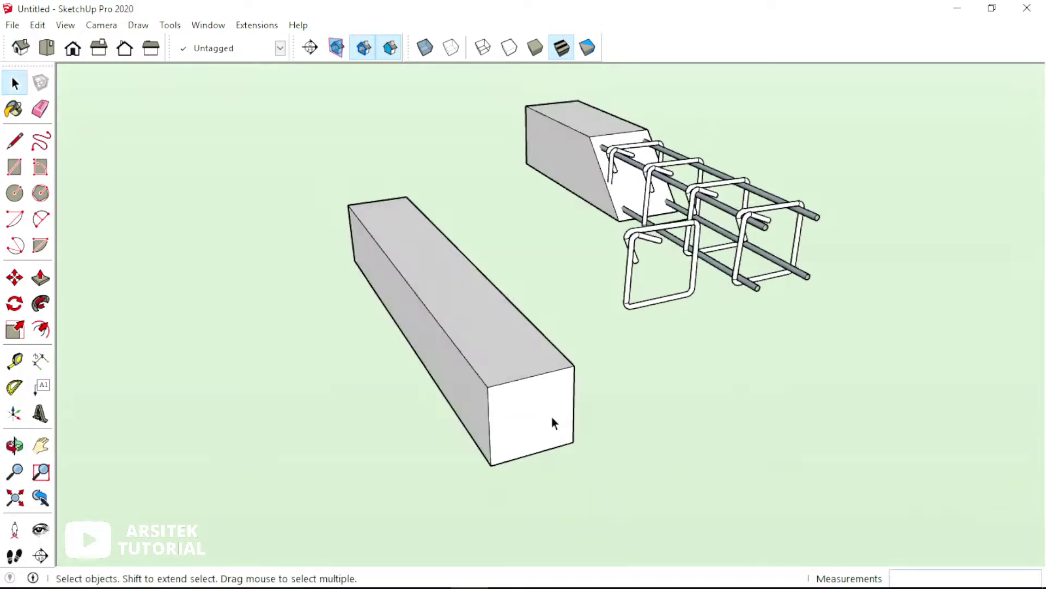
pyautogui.tripleClick(545, 419)
pyautogui.click(559, 423)
pyautogui.keyDown('shift'); pyautogui.click(511, 368); pyautogui.keyUp('shift')
pyautogui.press('Delete')
# Step: Delete a side face, the remaining end face and the open end's top edge
pyautogui.moveTo(470, 408); pyautogui.dragTo(470, 409)
pyautogui.press('Delete')
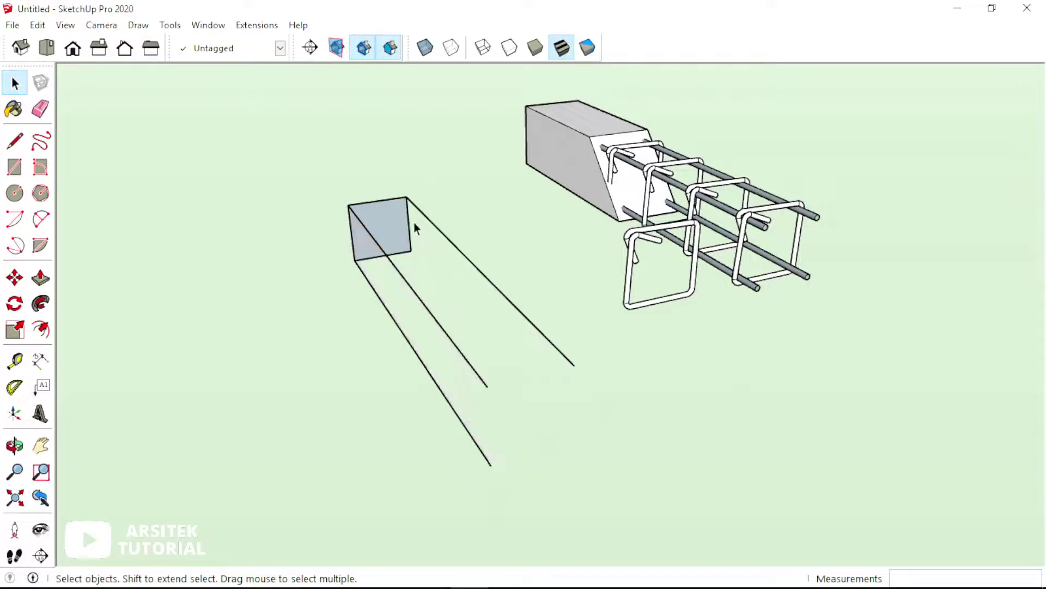
pyautogui.click(403, 257)
pyautogui.press('Delete')
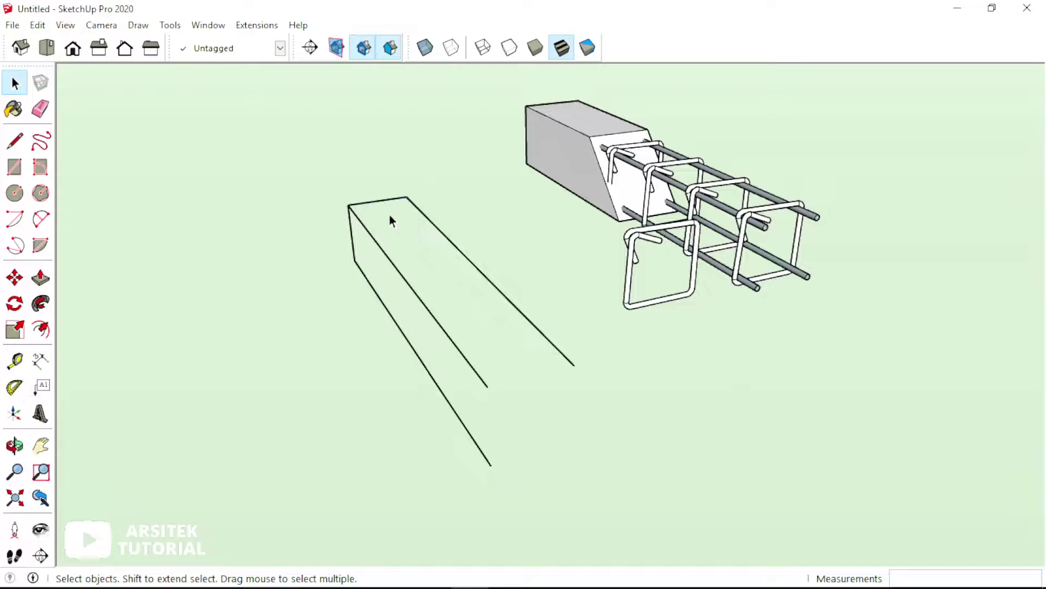
pyautogui.click(380, 200)
pyautogui.press('Delete')
pyautogui.moveTo(344, 238); pyautogui.dragTo(358, 341, button='middle')
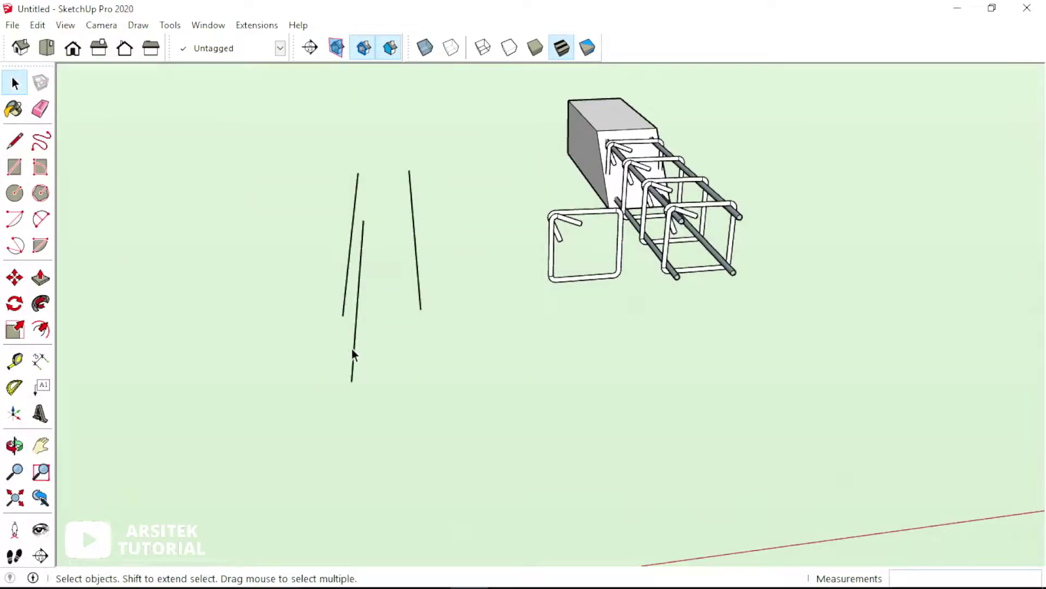
# Step: Undo the last few deletions to restore part of the beam
pyautogui.hotkey('ctrl', 'z')
pyautogui.hotkey('ctrl', 'z')
pyautogui.hotkey('ctrl', 'z')
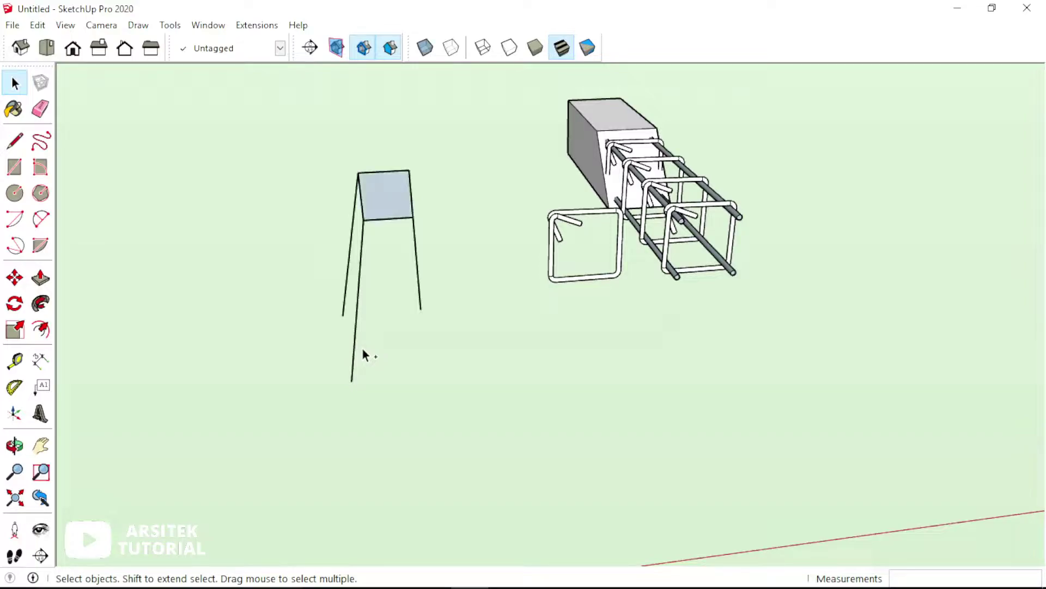
pyautogui.hotkey('ctrl', 'z')
pyautogui.hotkey('ctrl', 'z')
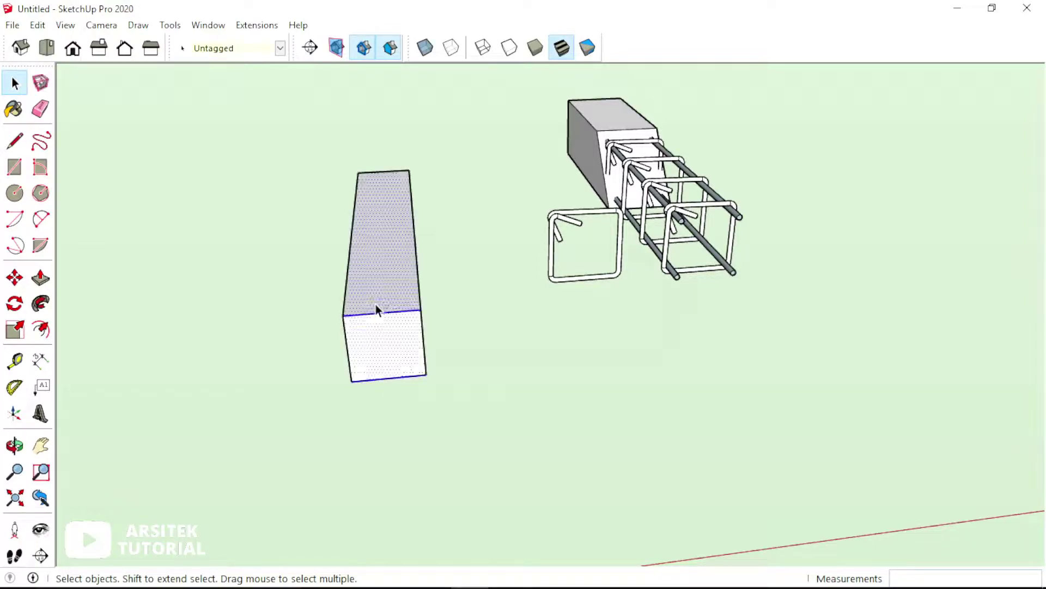
pyautogui.moveTo(378, 305)
pyautogui.mouseDown(button='middle')
pyautogui.moveTo(476, 283)
pyautogui.moveTo(415, 294)
pyautogui.mouseUp(button='middle')
pyautogui.hotkey('ctrl', 'z')
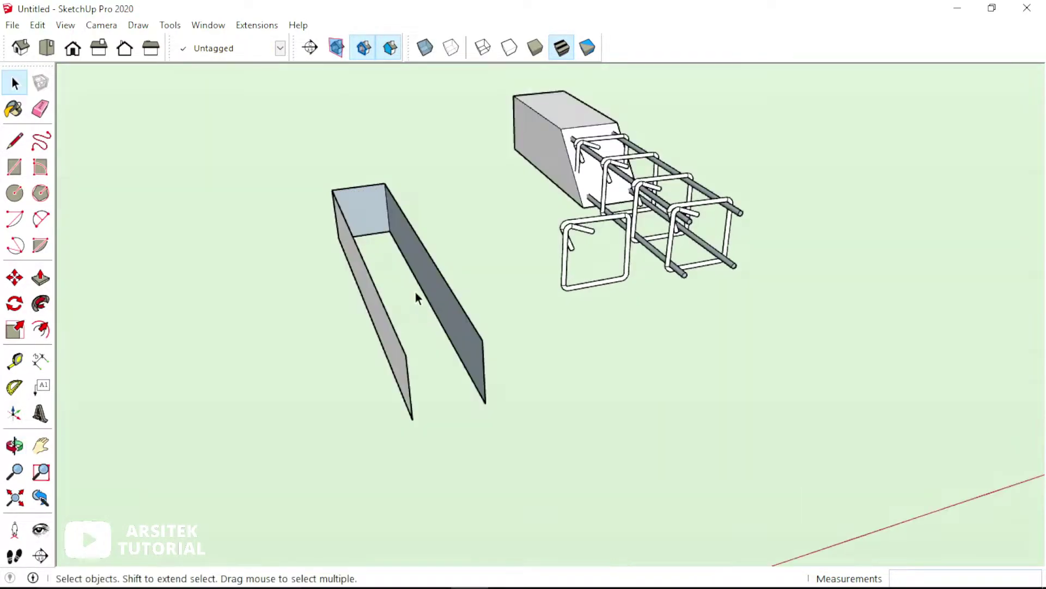
# Step: Delete the channel's end face, top edge and both side wall faces, leaving four long edges
pyautogui.click(362, 203)
pyautogui.press('Delete')
pyautogui.press('Delete')
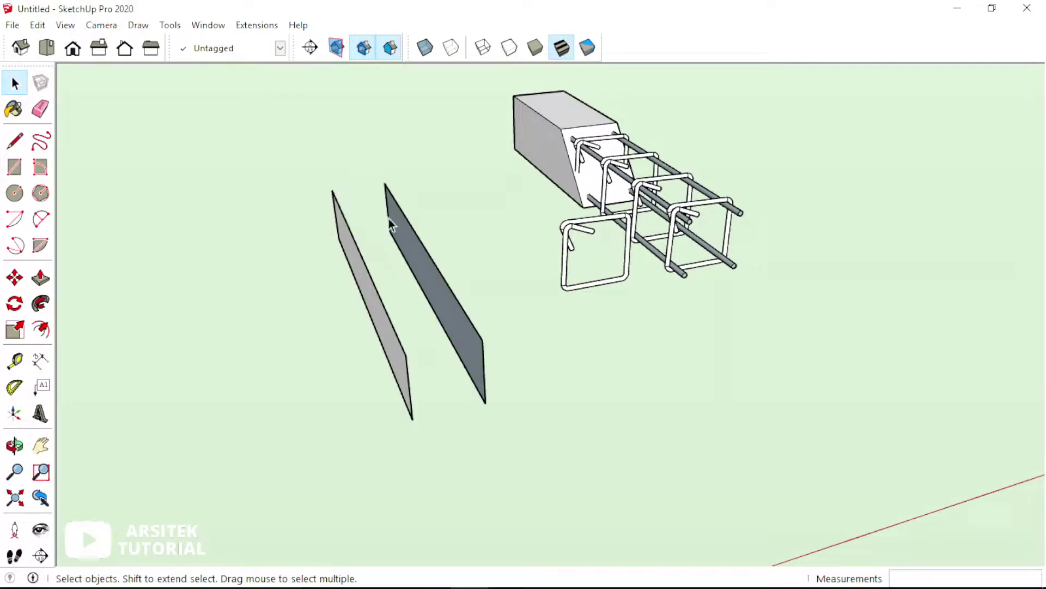
pyautogui.click(385, 219)
pyautogui.press('Delete')
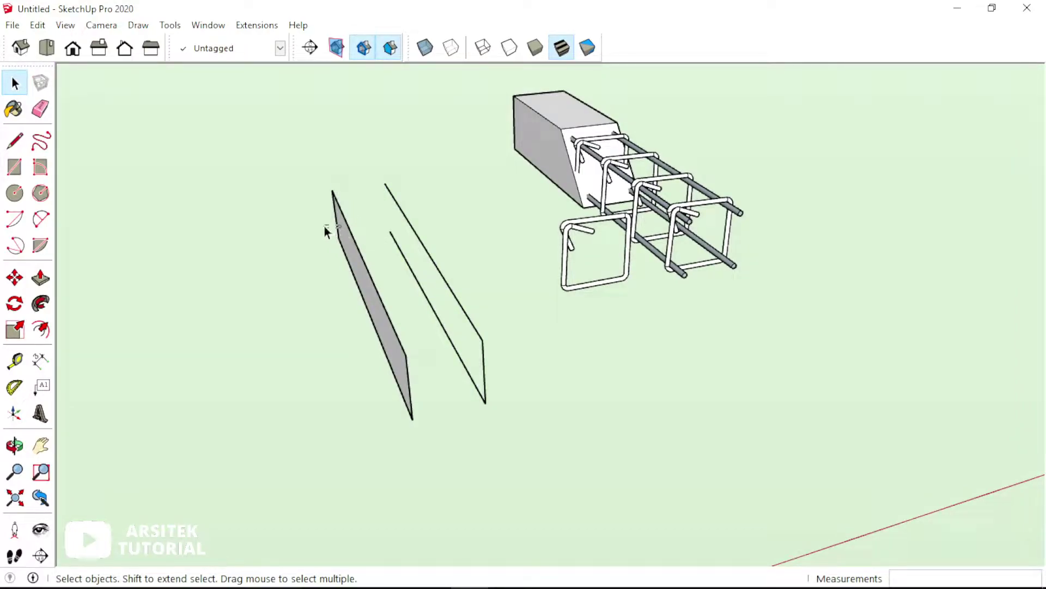
pyautogui.click(338, 229)
pyautogui.press('Delete')
pyautogui.click(408, 381)
pyautogui.press('Delete')
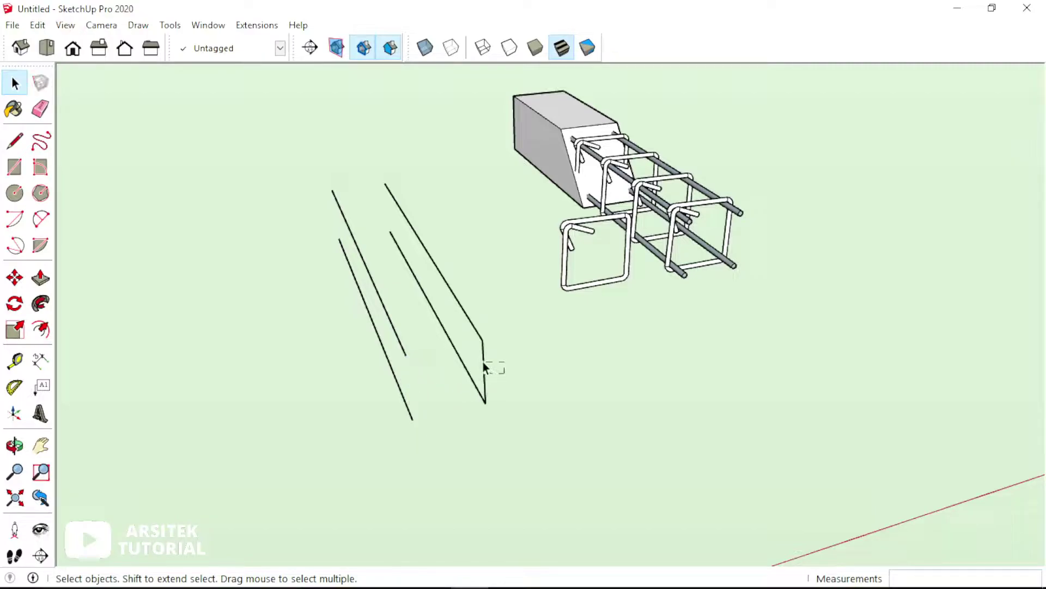
pyautogui.scroll(2, 408, 369)
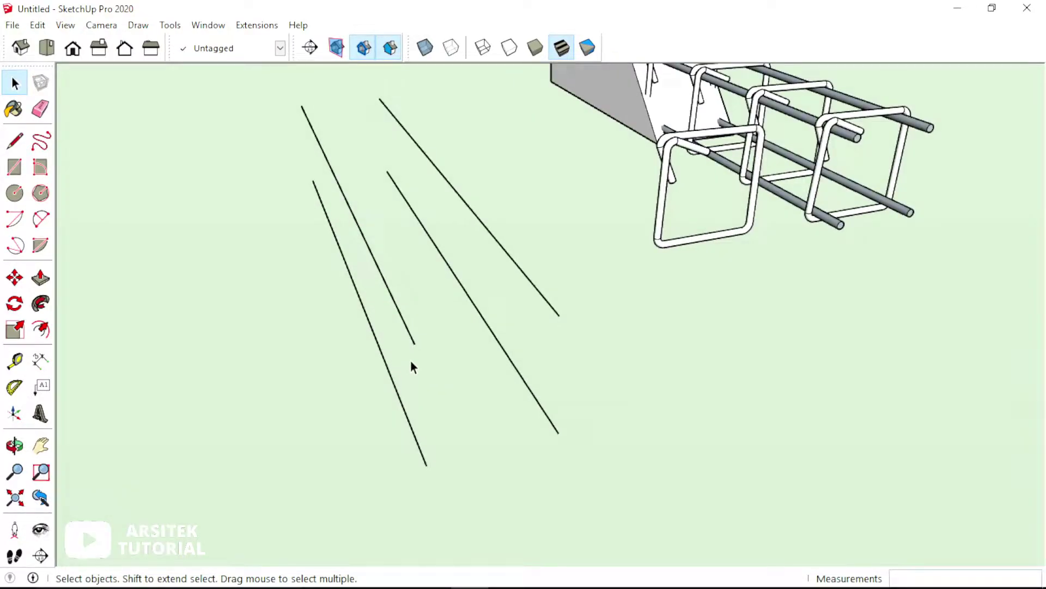
# Step: Draw a radius 5 circle centred on one line's end
pyautogui.press('c')
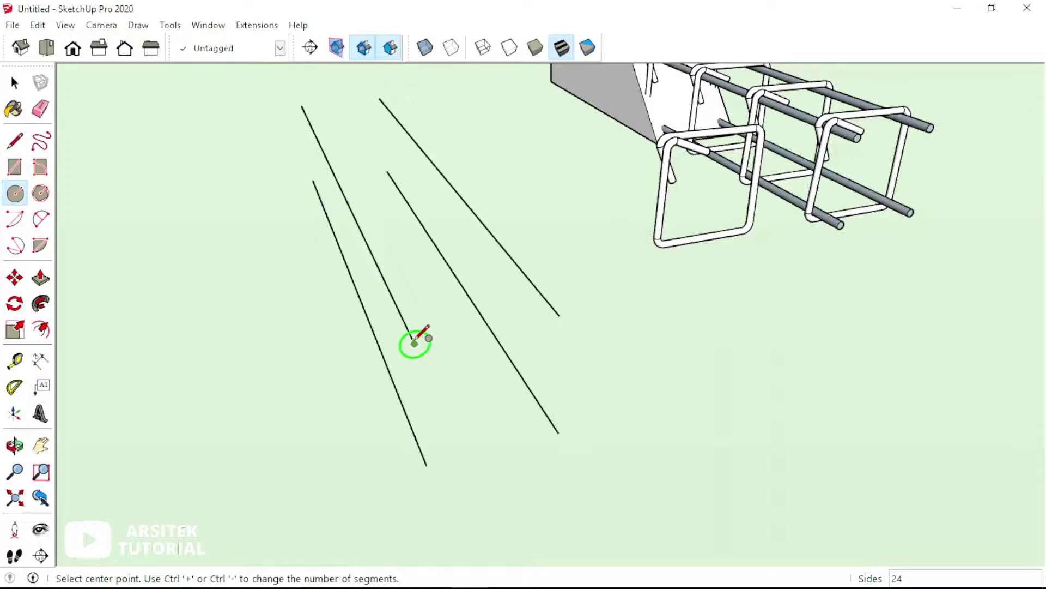
pyautogui.click(414, 344)
pyautogui.write('5')
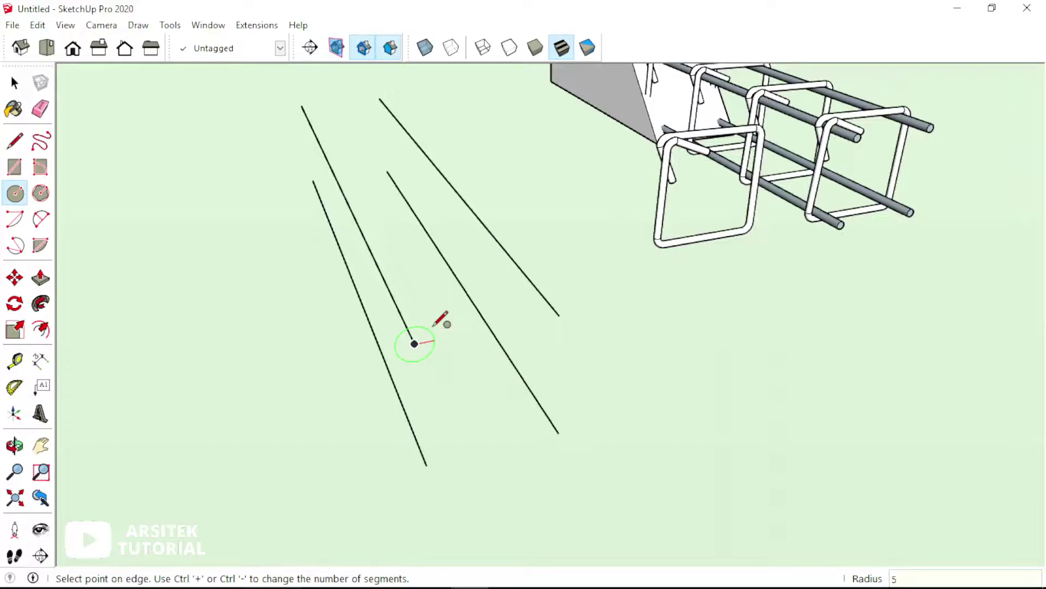
pyautogui.press('Return')
pyautogui.press('space')
pyautogui.scroll(-1, 430, 344)
pyautogui.scroll(3, 416, 338)
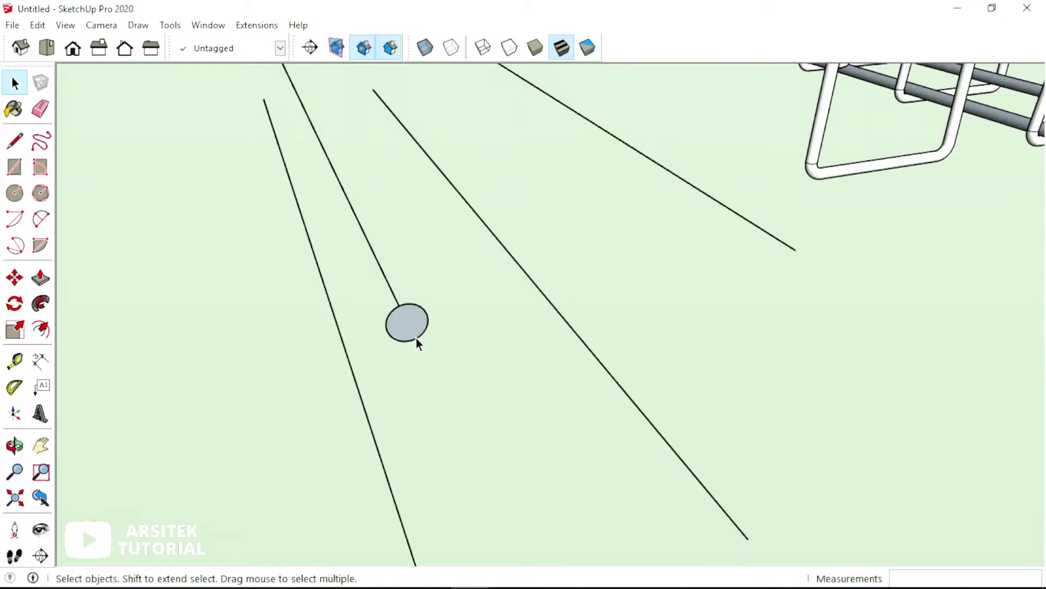
pyautogui.scroll(2, 413, 322)
# Step: Copy the circle to the upper-right and middle line ends
pyautogui.press('m')
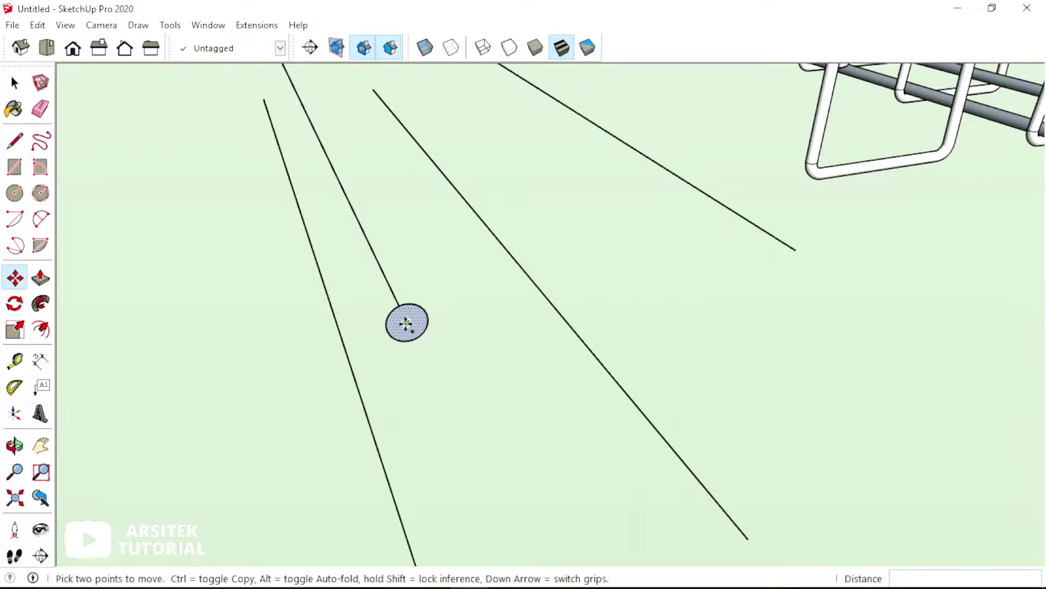
pyautogui.press('ctrl')
pyautogui.click(407, 322)
pyautogui.scroll(-1, 409, 316)
pyautogui.click(712, 262)
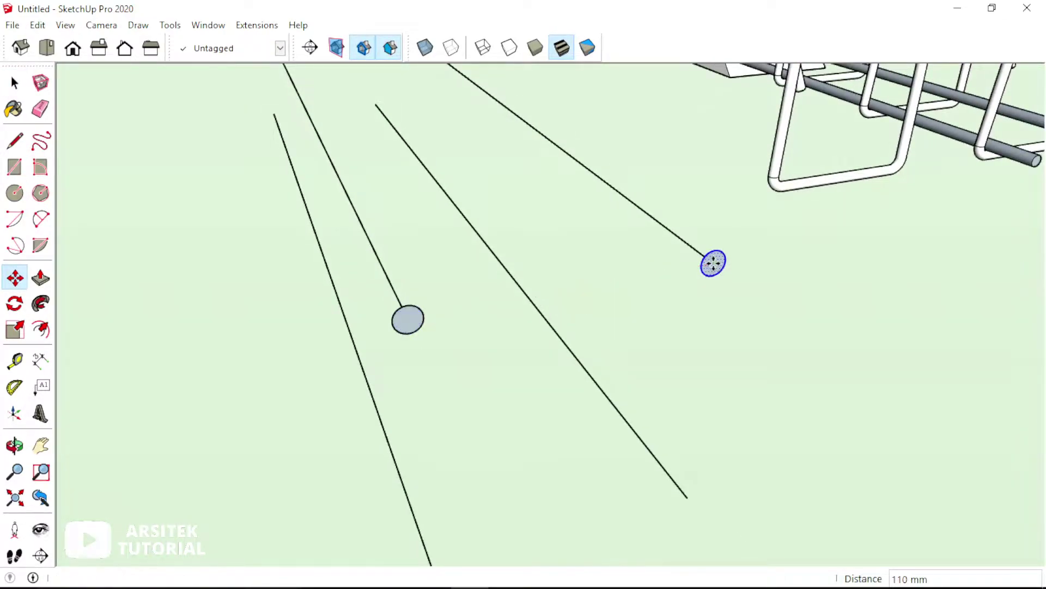
pyautogui.scroll(-1, 712, 263)
pyautogui.press('ctrl')
pyautogui.click(714, 263)
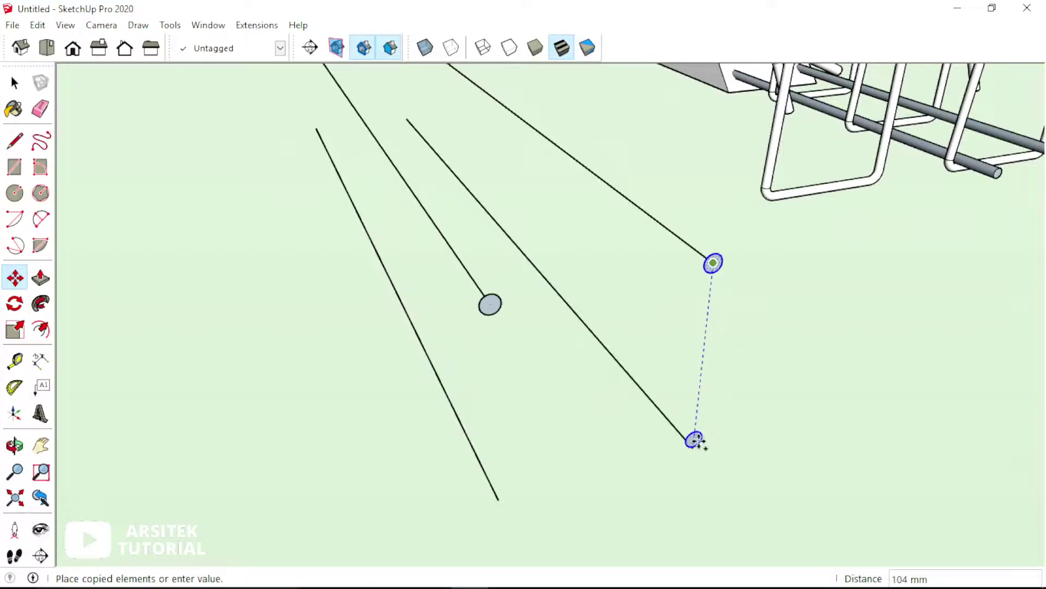
pyautogui.click(694, 448)
# Step: Copy the circle to the lower-left line end so all four lines have one
pyautogui.press('ctrl')
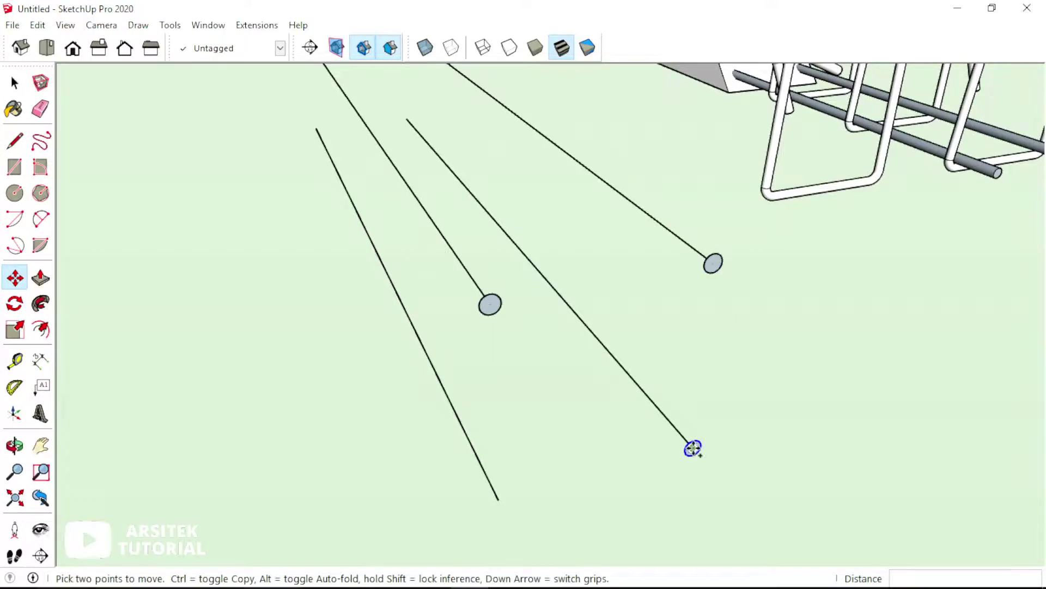
pyautogui.click(693, 447)
pyautogui.click(497, 499)
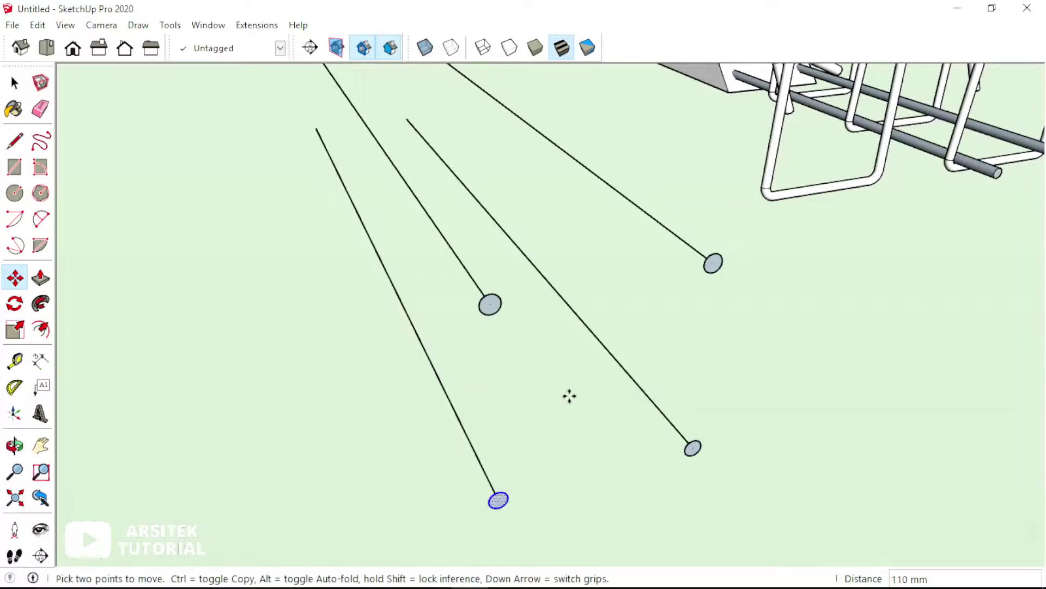
pyautogui.press('space')
pyautogui.scroll(-2, 558, 387)
pyautogui.scroll(2, 555, 383)
pyautogui.scroll(2, 577, 385)
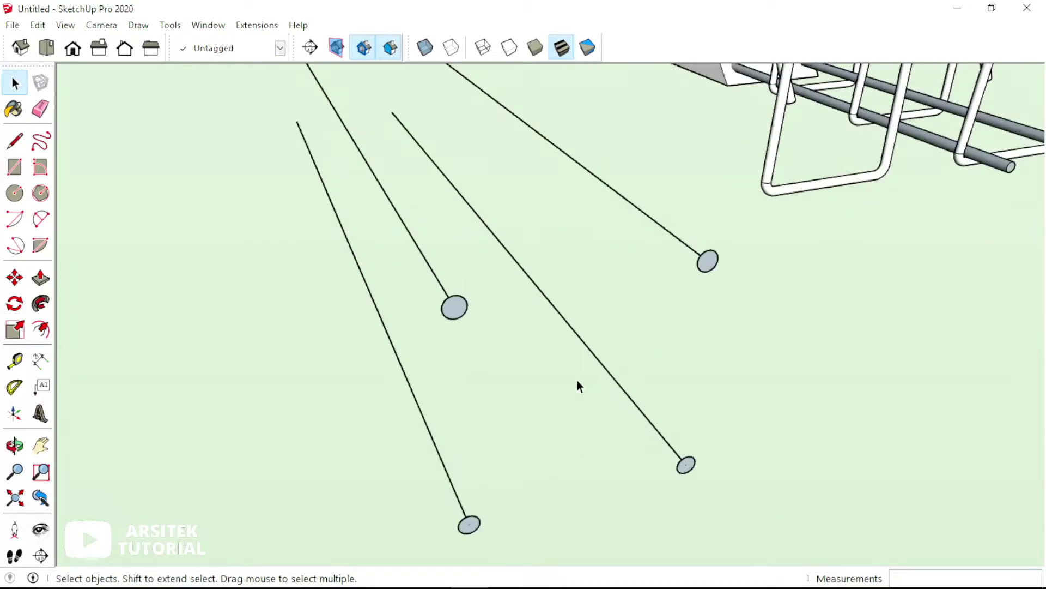
pyautogui.scroll(-4, 577, 385)
pyautogui.moveTo(532, 378)
pyautogui.mouseDown(button='middle')
pyautogui.moveTo(551, 401)
pyautogui.moveTo(531, 351)
pyautogui.mouseUp(button='middle')
pyautogui.scroll(1, 537, 352)
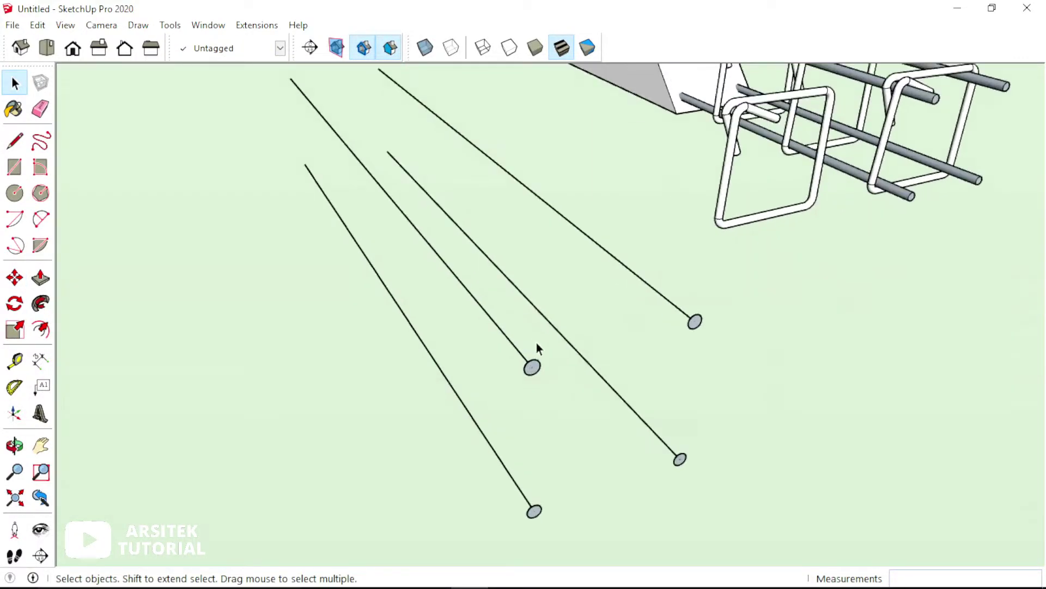
pyautogui.scroll(1, 540, 362)
# Step: Sweep the first end circle along its line into a round bar with Follow Me
pyautogui.press('p')
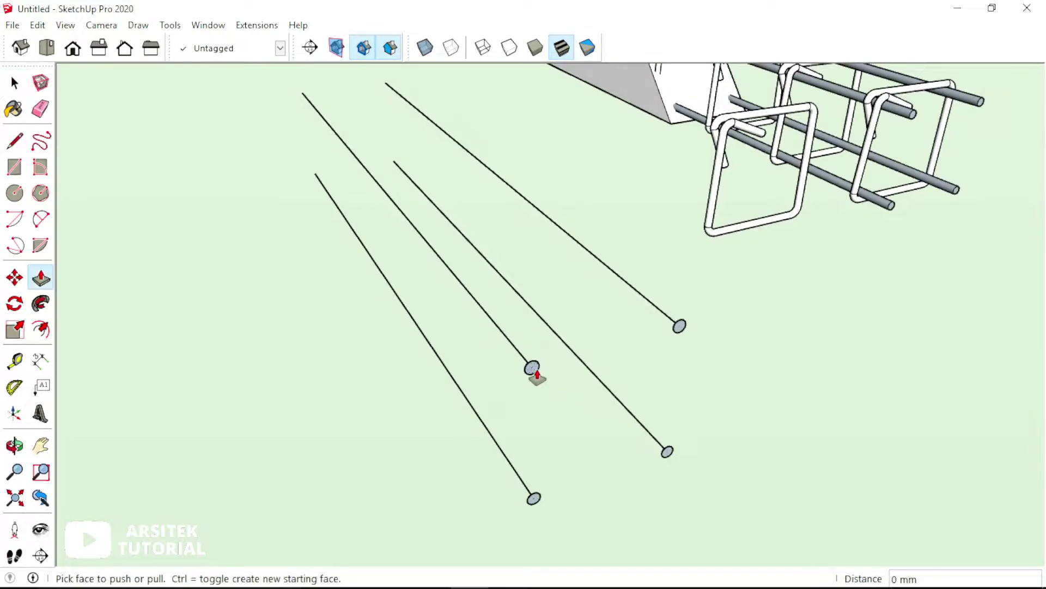
pyautogui.click(532, 368)
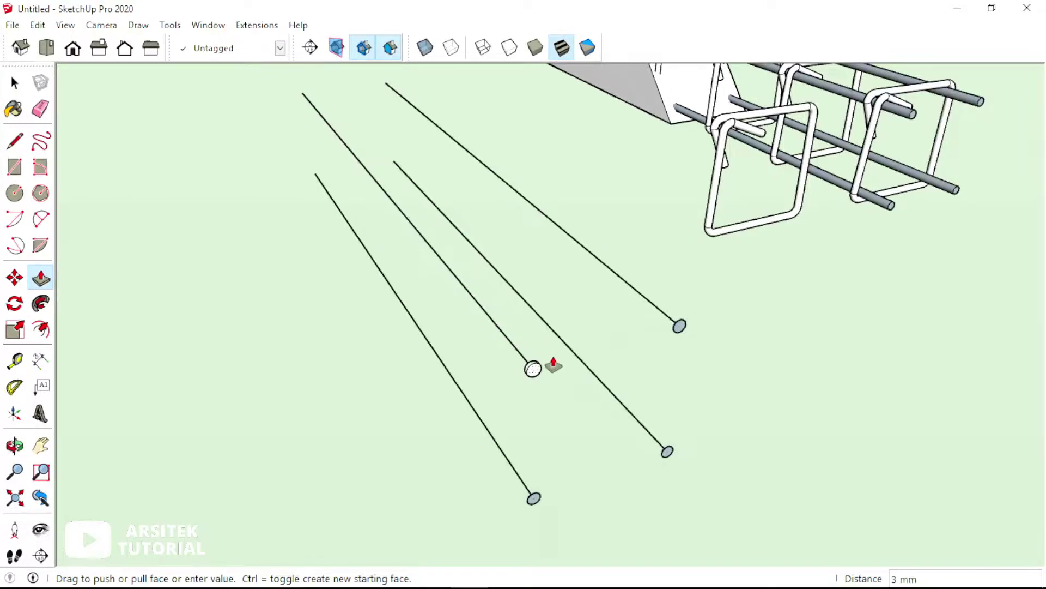
pyautogui.press('space')
pyautogui.scroll(-2, 555, 370)
pyautogui.scroll(1, 555, 371)
pyautogui.scroll(2, 535, 355)
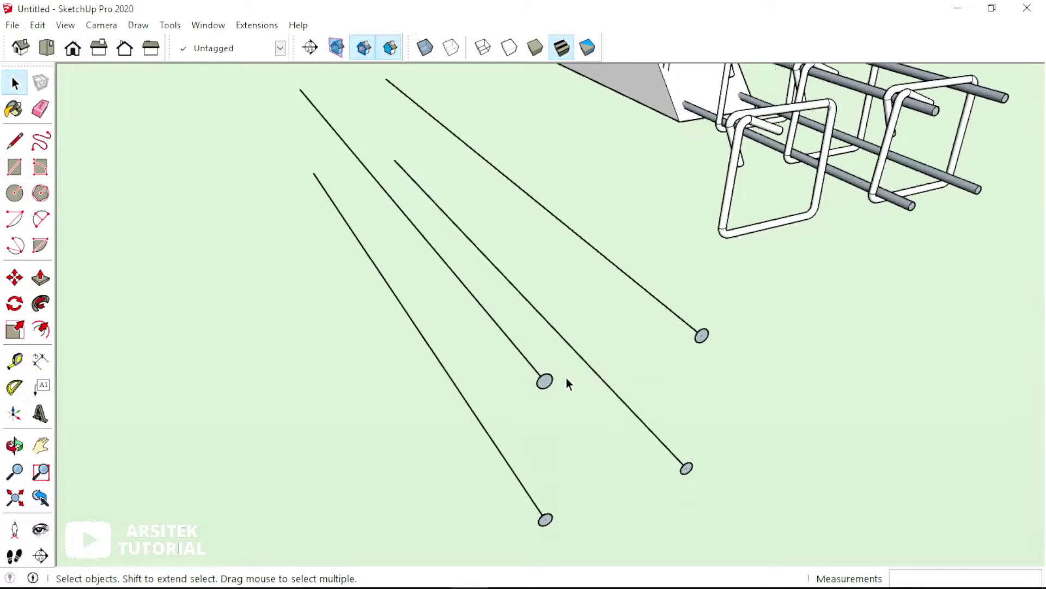
pyautogui.click(41, 303)
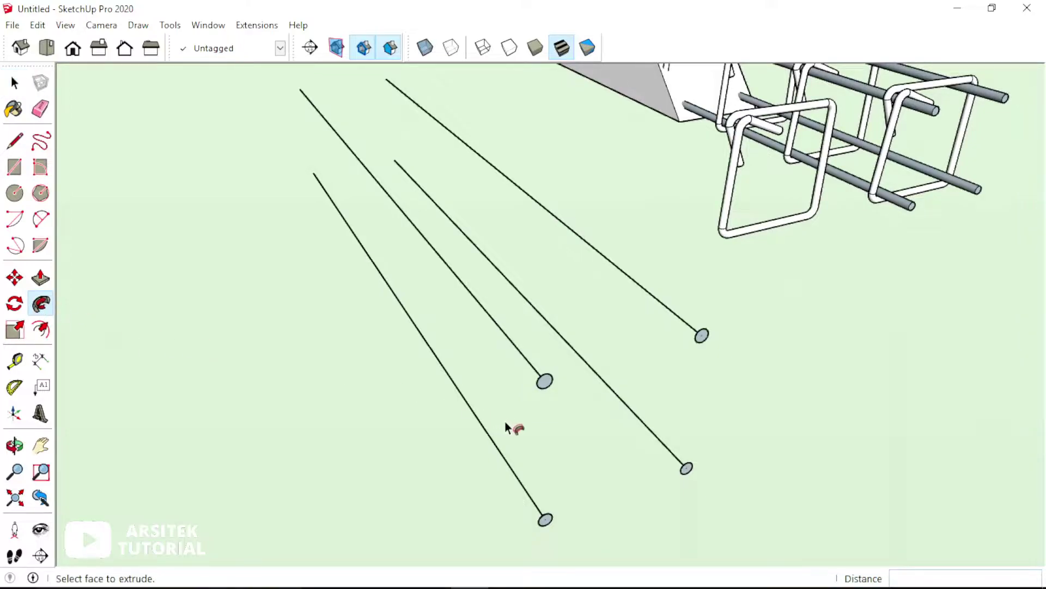
pyautogui.moveTo(545, 381); pyautogui.dragTo(299, 91)
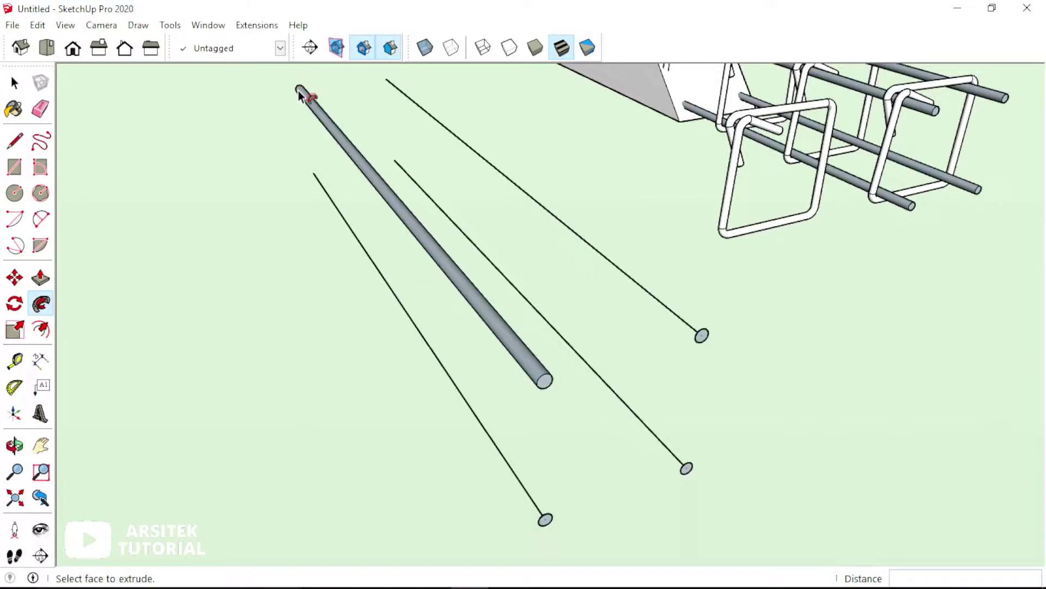
# Step: Sweep the upper-right circle along its selected line into a round bar
pyautogui.click(702, 336)
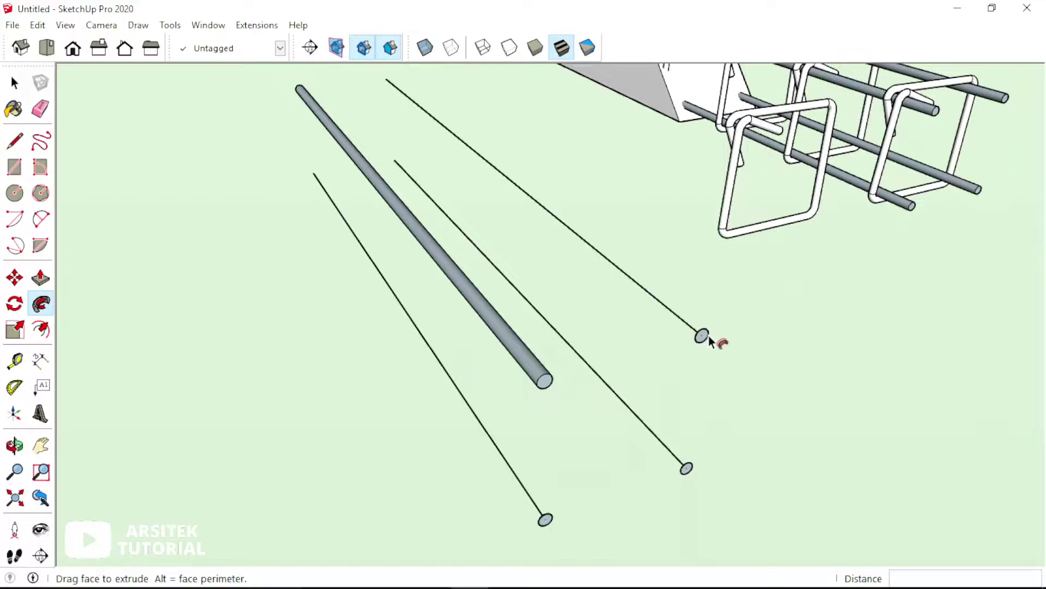
pyautogui.scroll(2, 707, 336)
pyautogui.scroll(1, 707, 336)
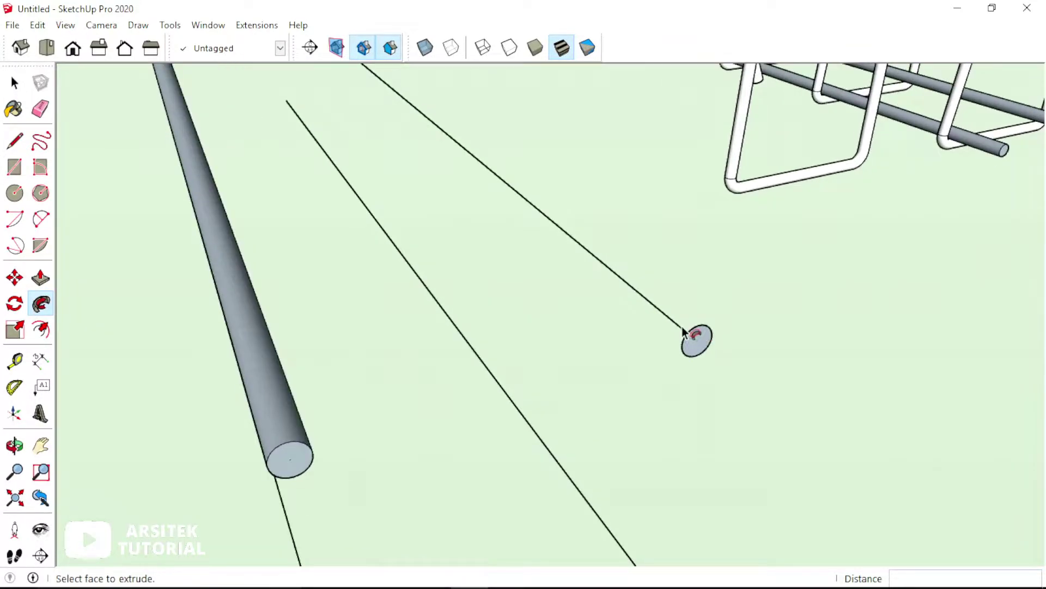
pyautogui.scroll(-2, 691, 335)
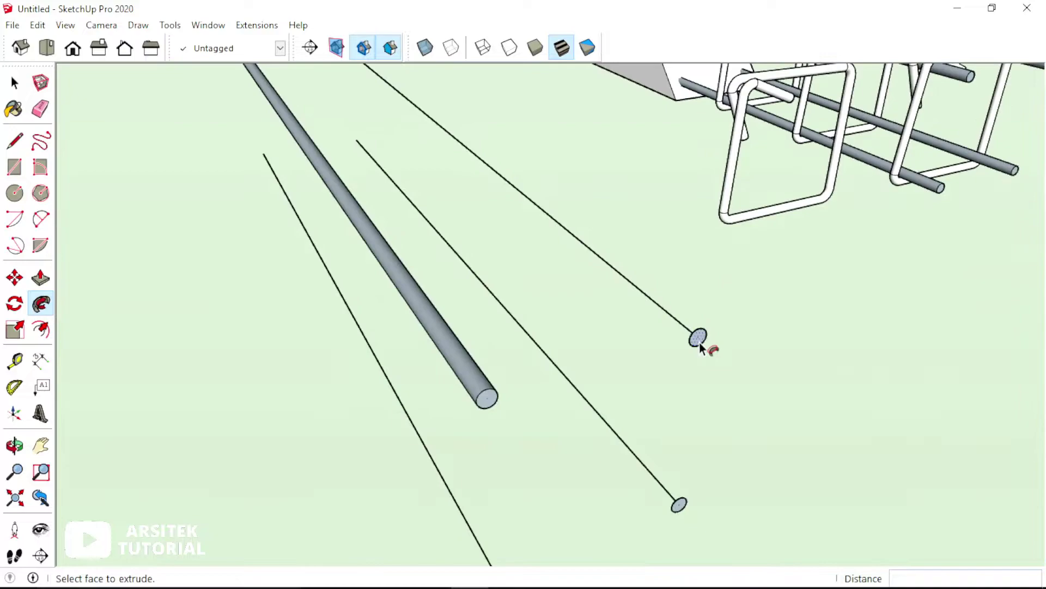
pyautogui.scroll(-1, 691, 343)
pyautogui.scroll(-1, 676, 319)
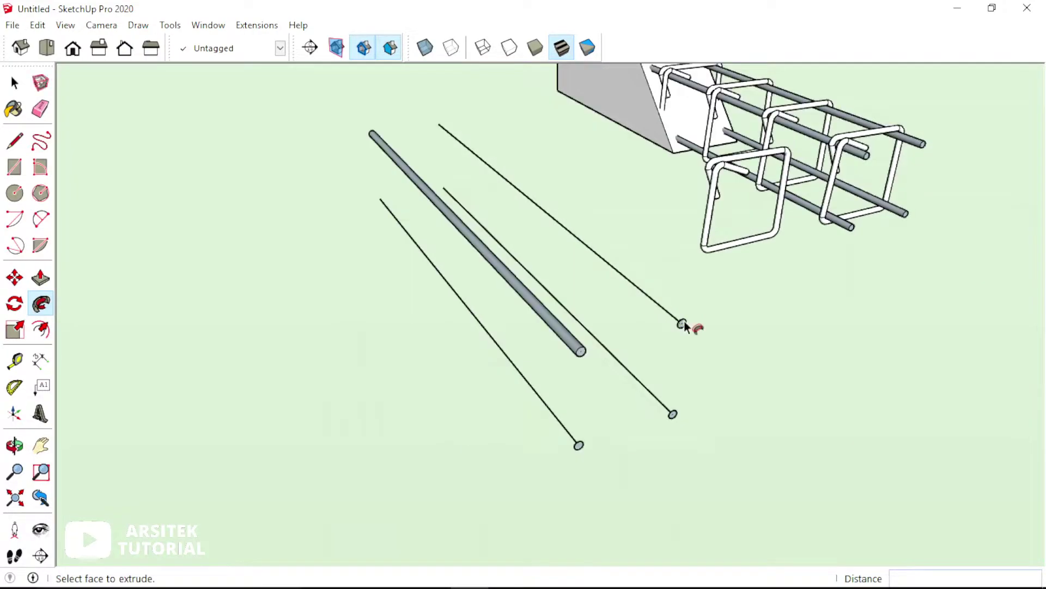
pyautogui.press('space')
pyautogui.click(681, 324)
pyautogui.scroll(1, 682, 326)
pyautogui.scroll(1, 682, 326)
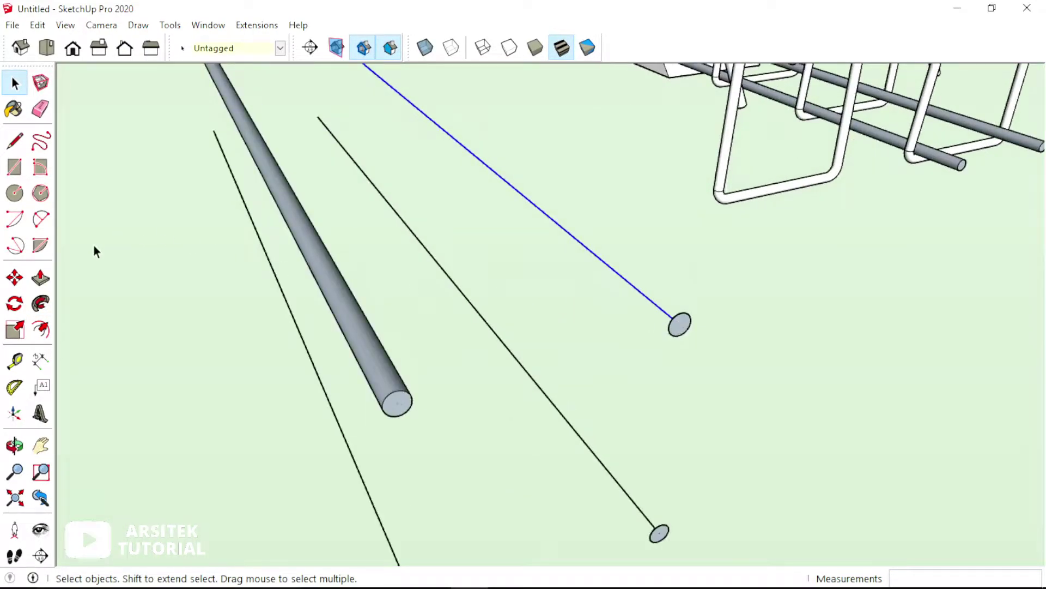
pyautogui.click(40, 303)
pyautogui.click(681, 325)
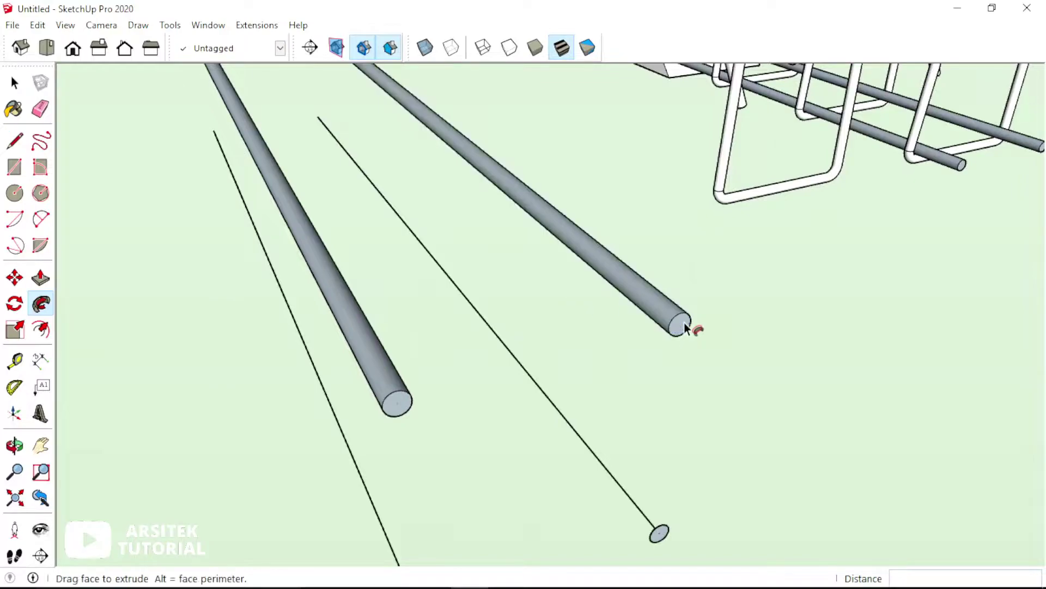
pyautogui.scroll(-2, 686, 327)
pyautogui.press('space')
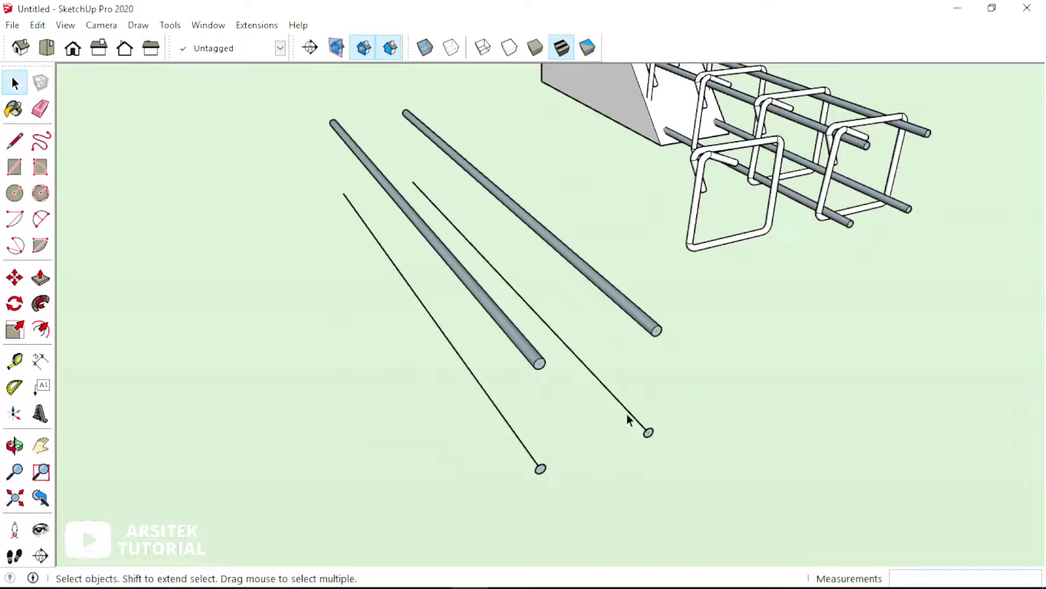
# Step: Sweep the middle and lower-left circles along their lines into round bars
pyautogui.click(626, 413)
pyautogui.click(40, 303)
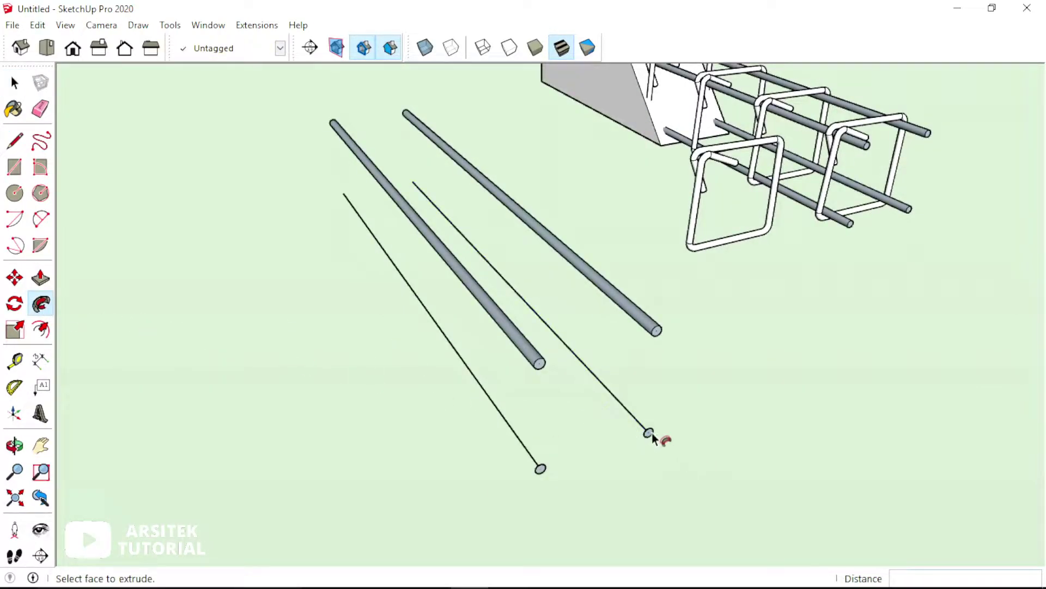
pyautogui.click(648, 433)
pyautogui.press('space')
pyautogui.click(499, 411)
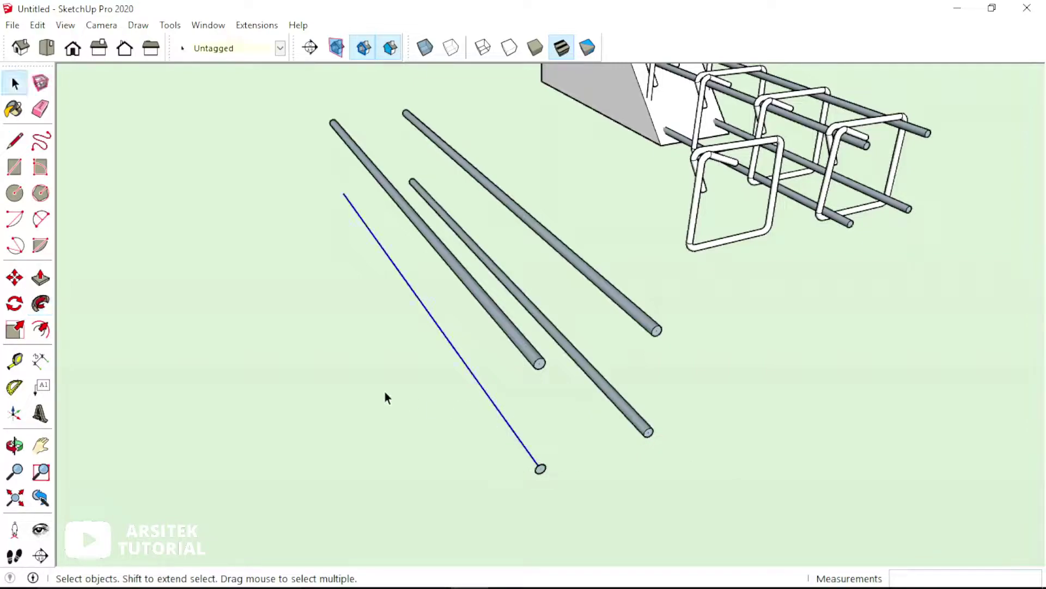
pyautogui.click(40, 303)
pyautogui.scroll(2, 528, 511)
pyautogui.click(547, 447)
pyautogui.press('space')
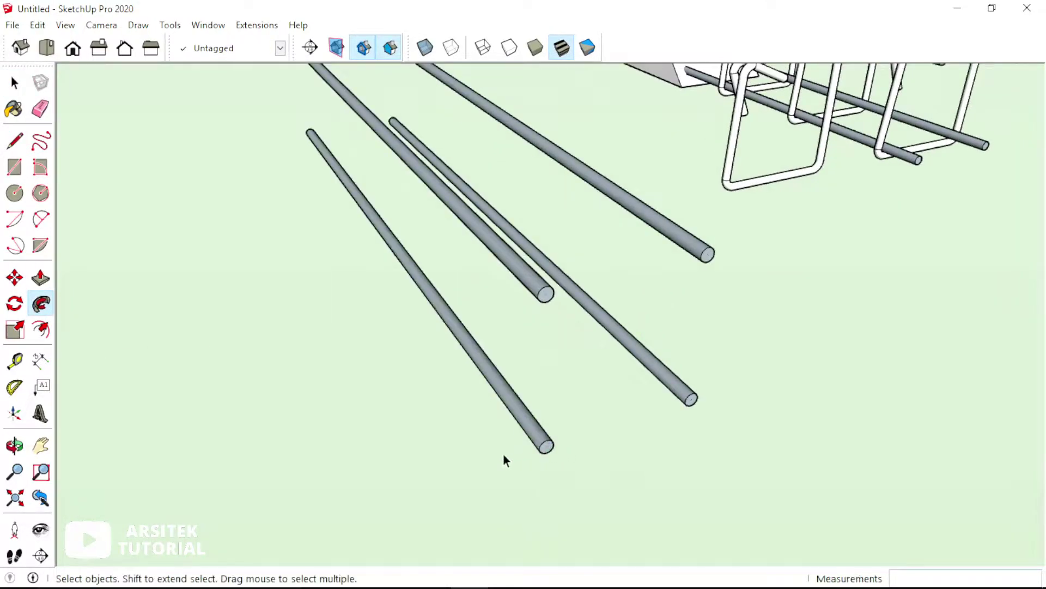
pyautogui.scroll(-4, 490, 450)
pyautogui.moveTo(485, 446)
pyautogui.mouseDown(button='middle')
pyautogui.moveTo(787, 355)
pyautogui.moveTo(544, 411)
pyautogui.moveTo(457, 417)
pyautogui.moveTo(504, 373)
pyautogui.moveTo(571, 368)
pyautogui.mouseUp(button='middle')
# Step: Make the first two loose round bars into separate groups
pyautogui.click(558, 361)
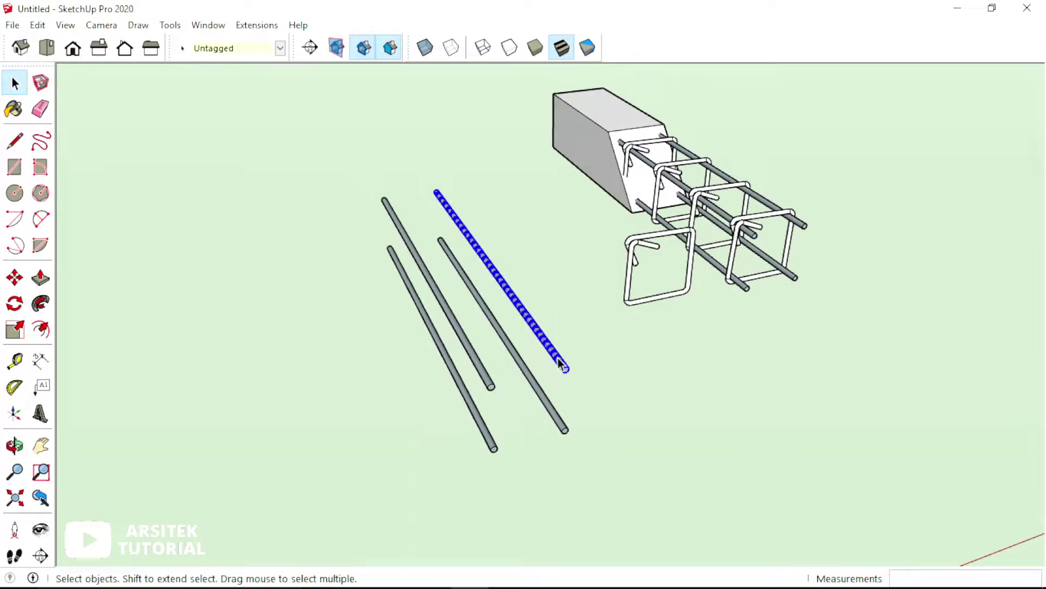
pyautogui.rightClick(557, 361)
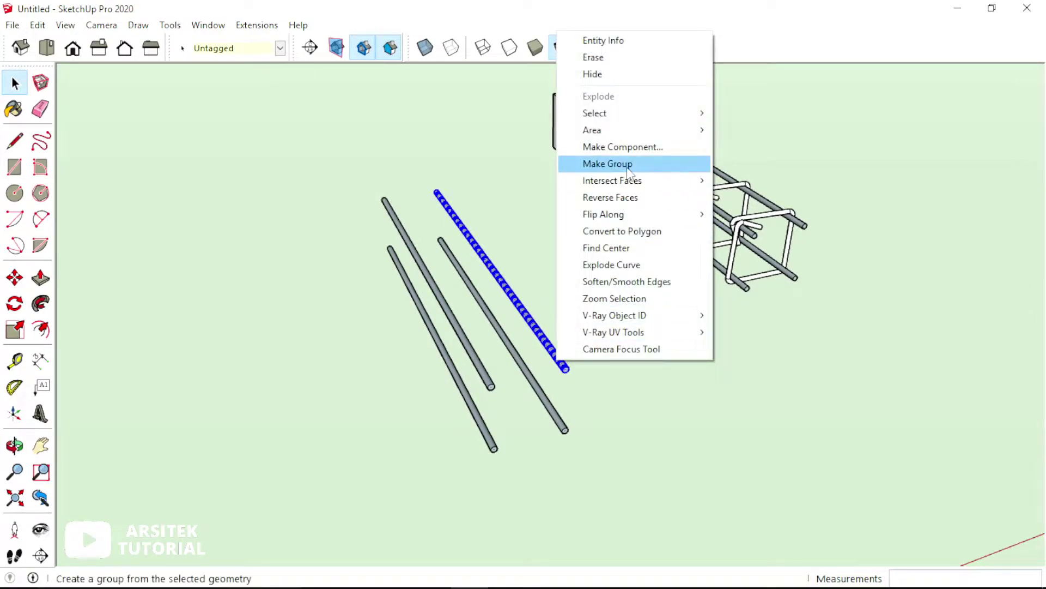
pyautogui.click(607, 163)
pyautogui.click(561, 426)
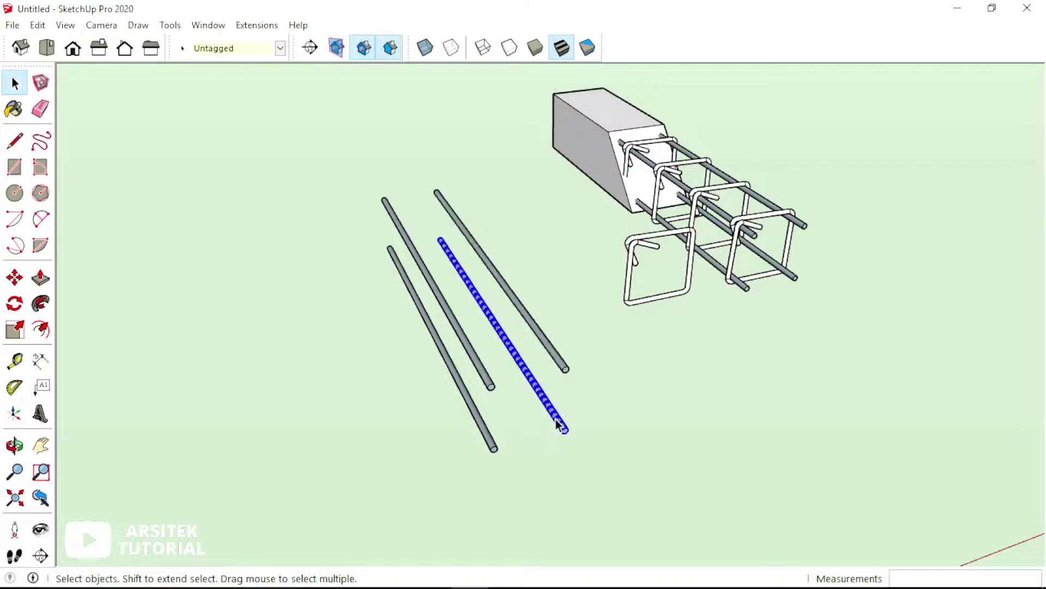
pyautogui.rightClick(560, 428)
pyautogui.click(605, 222)
# Step: Make the middle and lower-left round bars into separate groups
pyautogui.moveTo(562, 261); pyautogui.dragTo(486, 368, button='middle')
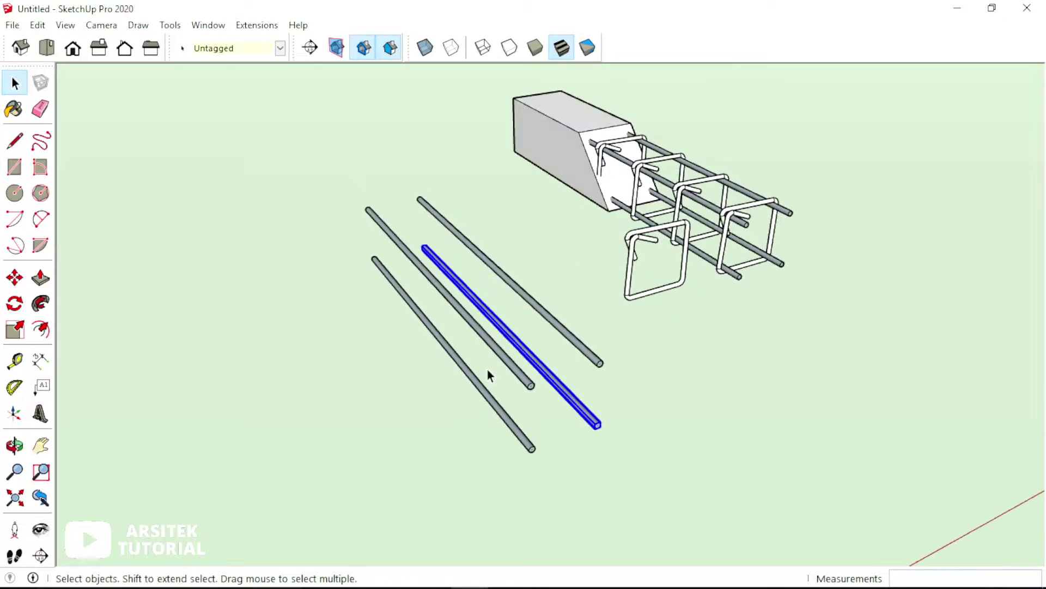
pyautogui.rightClick(507, 365)
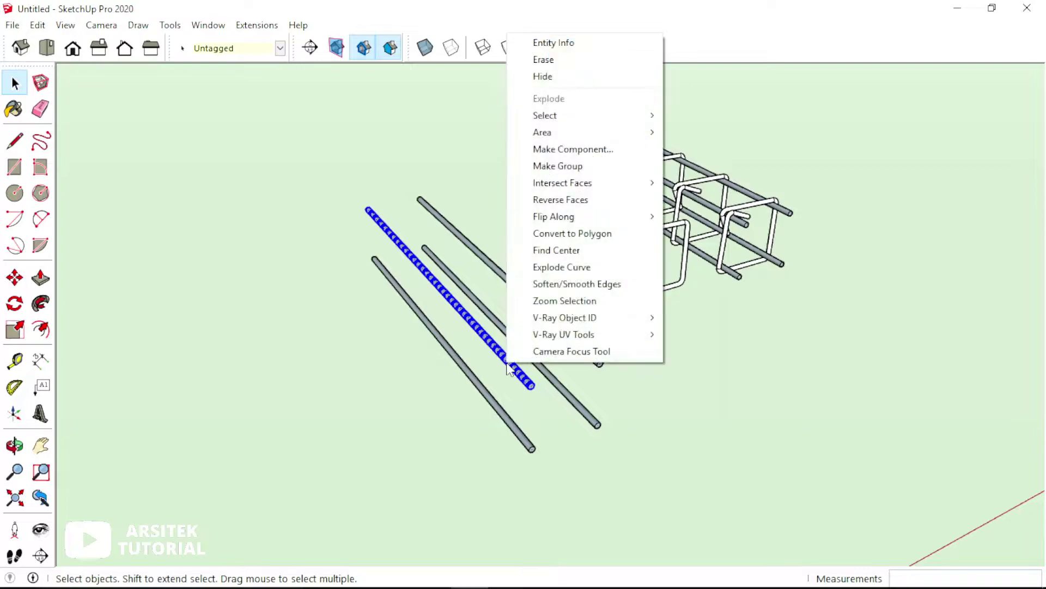
pyautogui.click(555, 166)
pyautogui.click(510, 427)
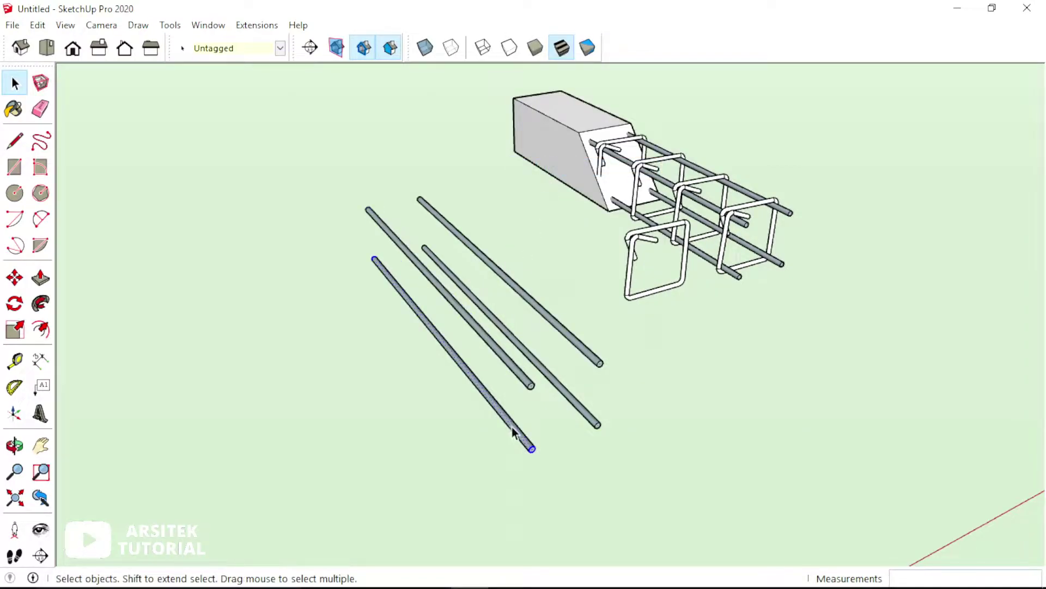
pyautogui.tripleClick(512, 429)
pyautogui.rightClick(515, 429)
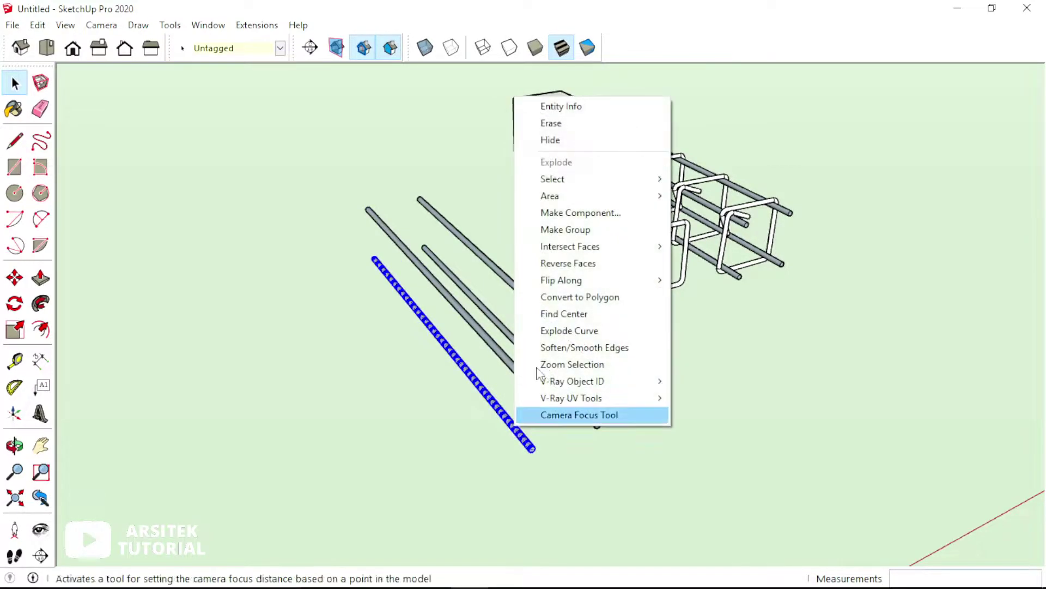
pyautogui.click(572, 228)
pyautogui.click(640, 421)
pyautogui.moveTo(640, 421)
pyautogui.mouseDown(button='middle')
pyautogui.moveTo(594, 421)
pyautogui.moveTo(376, 360)
pyautogui.mouseUp(button='middle')
pyautogui.press('o')
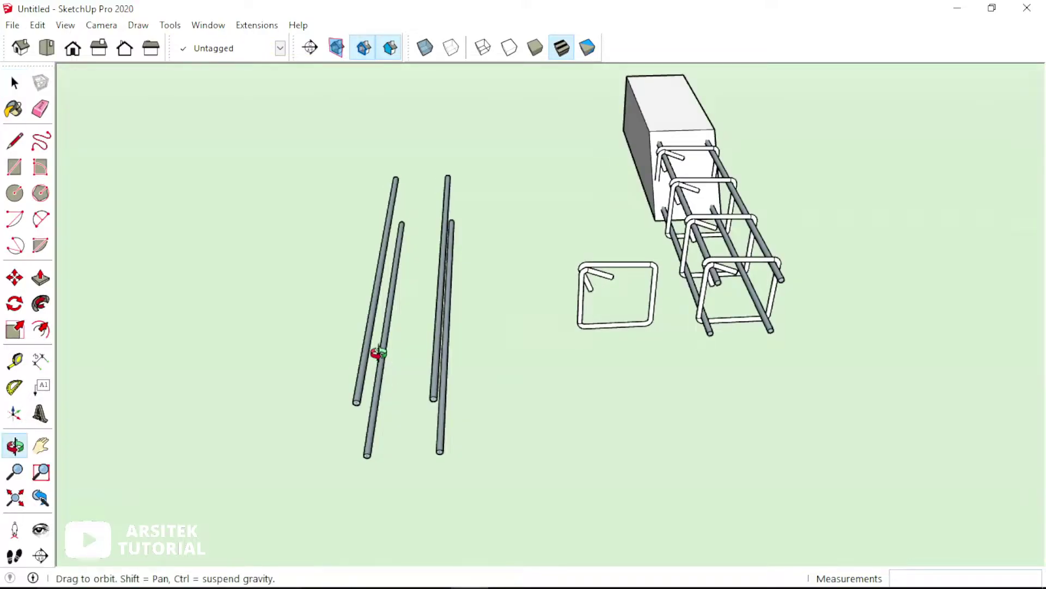
pyautogui.moveTo(374, 355)
pyautogui.mouseDown()
pyautogui.moveTo(543, 364)
pyautogui.moveTo(523, 346)
pyautogui.mouseUp()
pyautogui.press('space')
pyautogui.moveTo(523, 346)
pyautogui.mouseDown(button='middle')
pyautogui.moveTo(334, 339)
pyautogui.moveTo(400, 339)
pyautogui.moveTo(395, 361)
pyautogui.moveTo(396, 350)
pyautogui.mouseUp(button='middle')
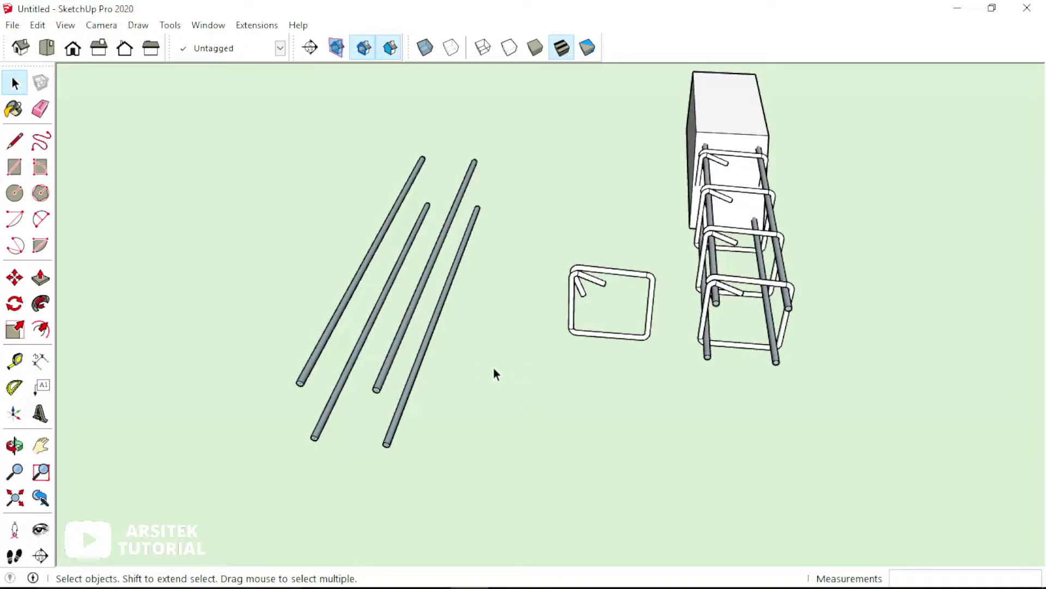
pyautogui.moveTo(474, 348)
pyautogui.mouseDown(button='middle')
pyautogui.moveTo(612, 227)
pyautogui.moveTo(658, 273)
pyautogui.moveTo(580, 327)
pyautogui.mouseUp(button='middle')
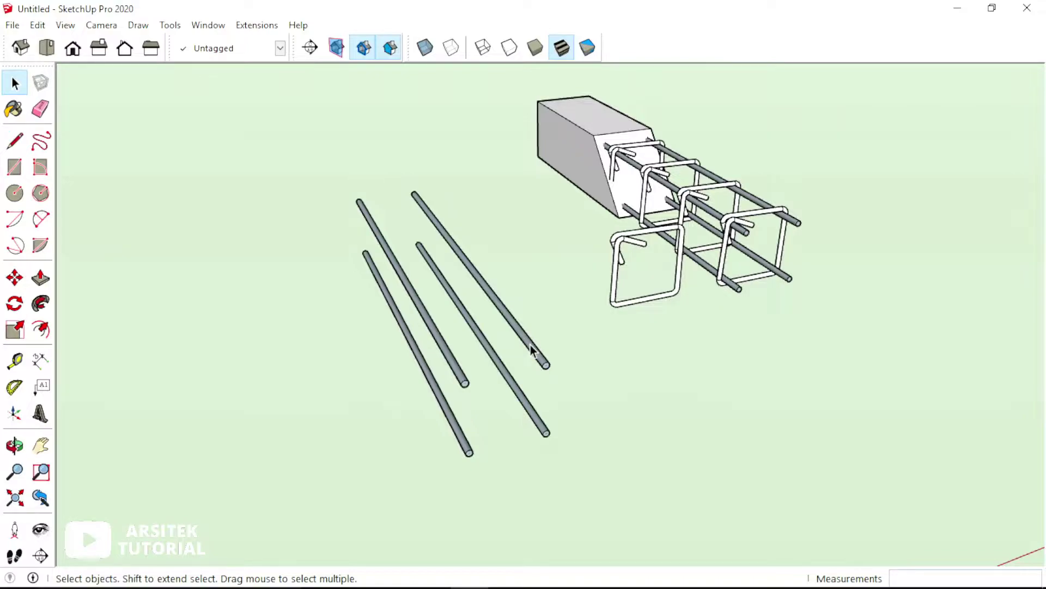
pyautogui.moveTo(532, 349)
pyautogui.mouseDown(button='middle')
pyautogui.moveTo(596, 329)
pyautogui.moveTo(495, 349)
pyautogui.mouseUp(button='middle')
pyautogui.moveTo(564, 327)
pyautogui.mouseDown(button='middle')
pyautogui.moveTo(556, 340)
pyautogui.moveTo(594, 310)
pyautogui.moveTo(495, 300)
pyautogui.moveTo(509, 236)
pyautogui.moveTo(463, 221)
pyautogui.mouseUp(button='middle')
pyautogui.scroll(3, 624, 284)
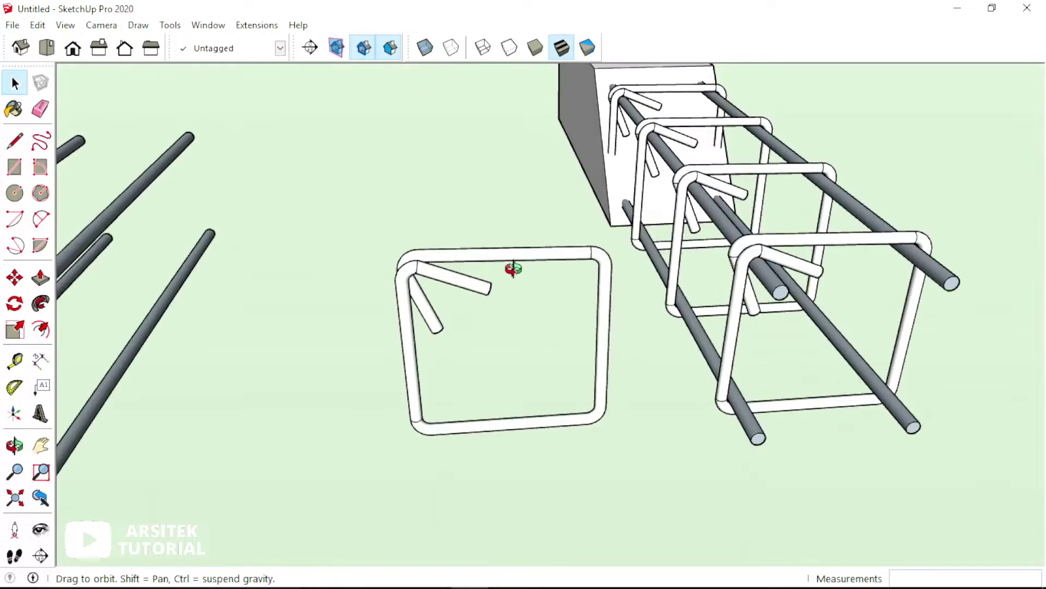
pyautogui.moveTo(521, 201)
pyautogui.mouseDown(button='middle')
pyautogui.moveTo(498, 285)
pyautogui.moveTo(517, 306)
pyautogui.mouseUp(button='middle')
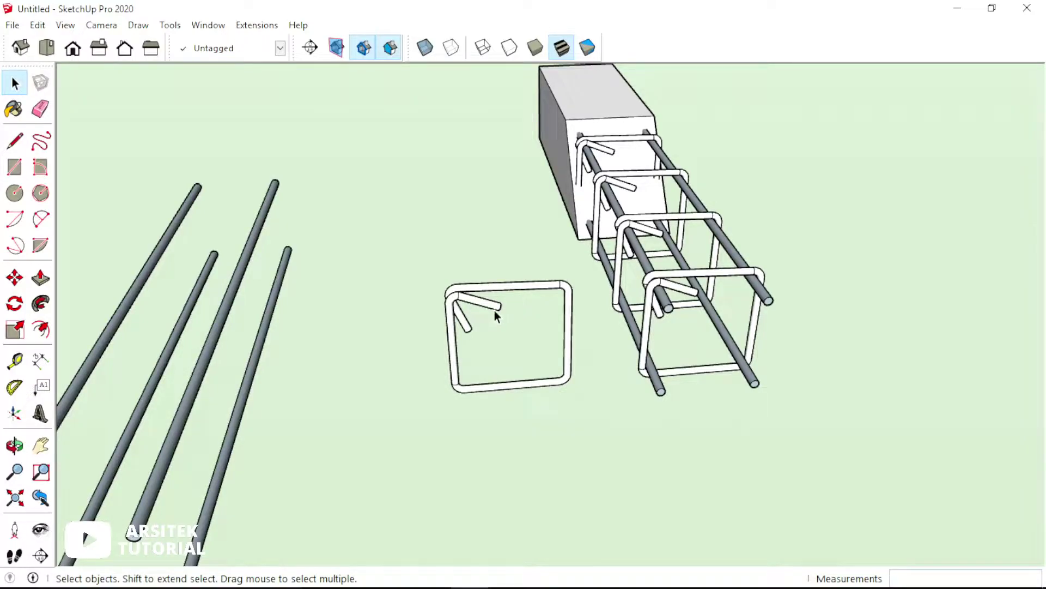
pyautogui.moveTo(483, 332); pyautogui.dragTo(461, 309, button='middle')
pyautogui.scroll(5, 456, 277)
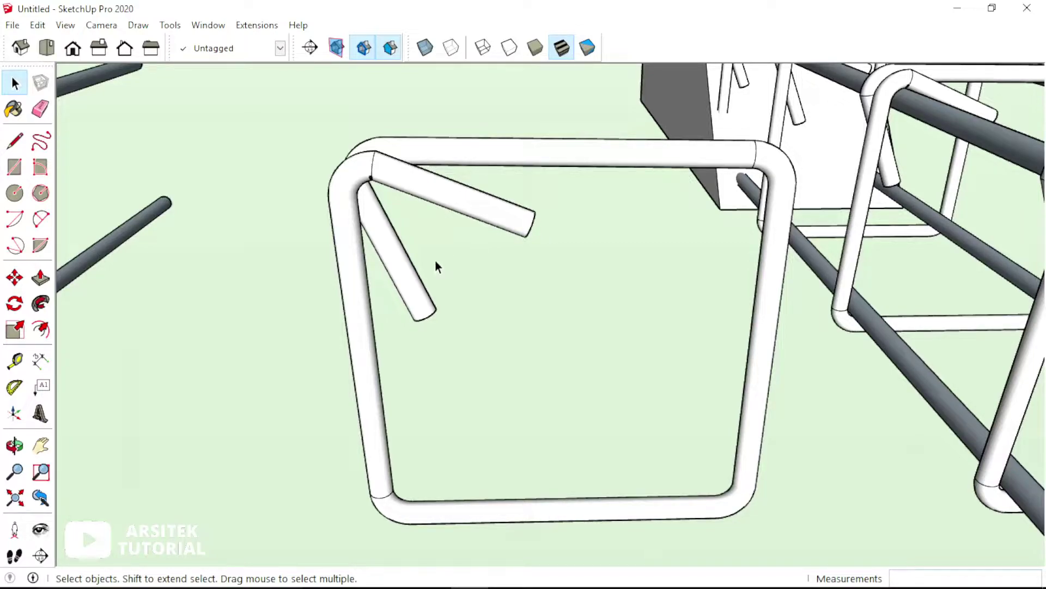
pyautogui.scroll(-1, 436, 261)
pyautogui.scroll(-4, 436, 261)
pyautogui.scroll(4, 435, 251)
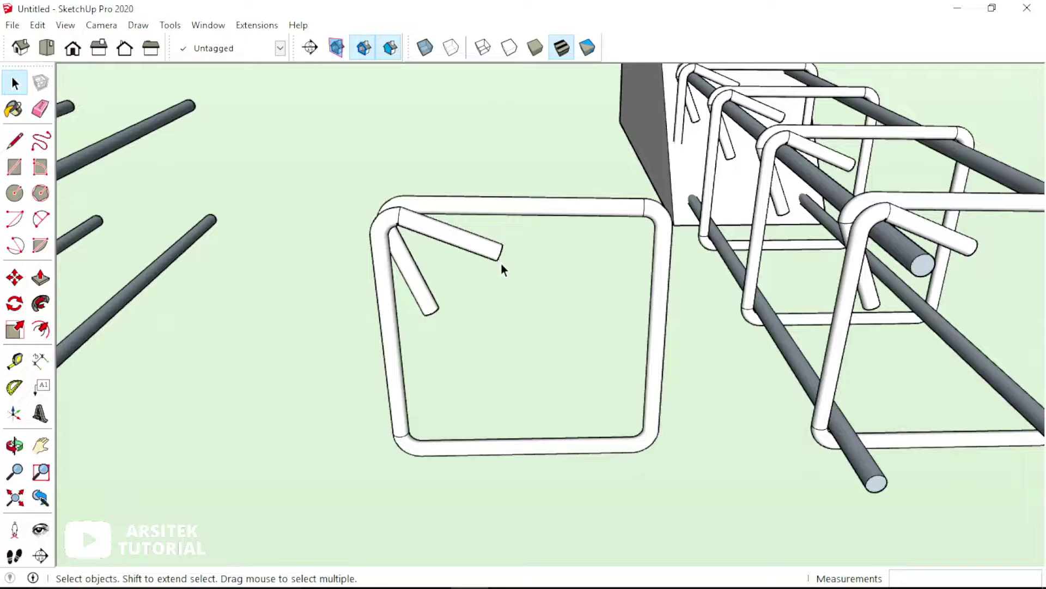
pyautogui.scroll(-3, 501, 263)
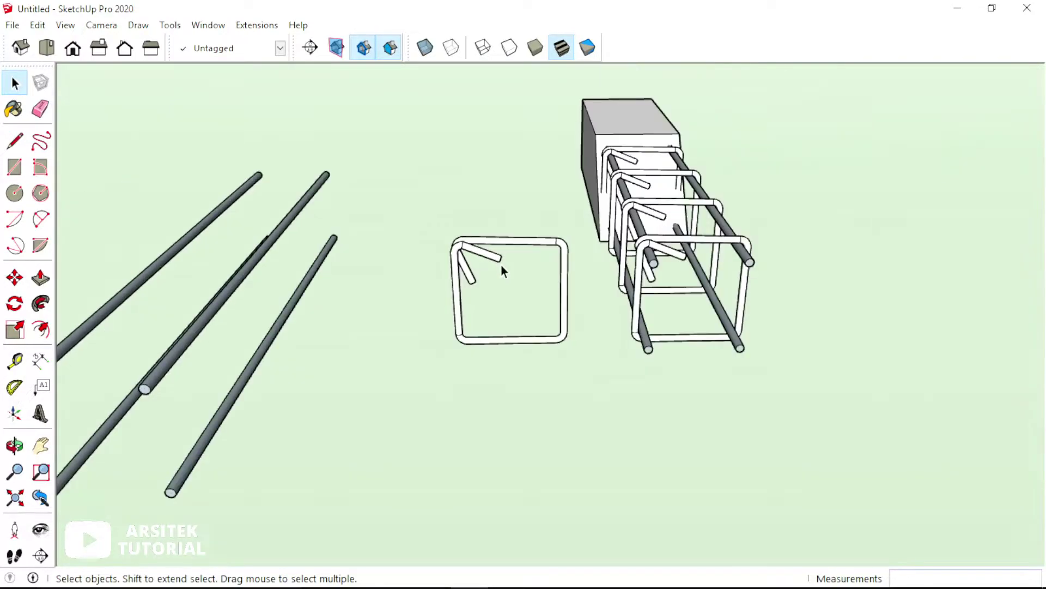
pyautogui.scroll(-2, 502, 264)
pyautogui.scroll(-1, 480, 276)
pyautogui.scroll(1, 320, 295)
pyautogui.scroll(1, 321, 296)
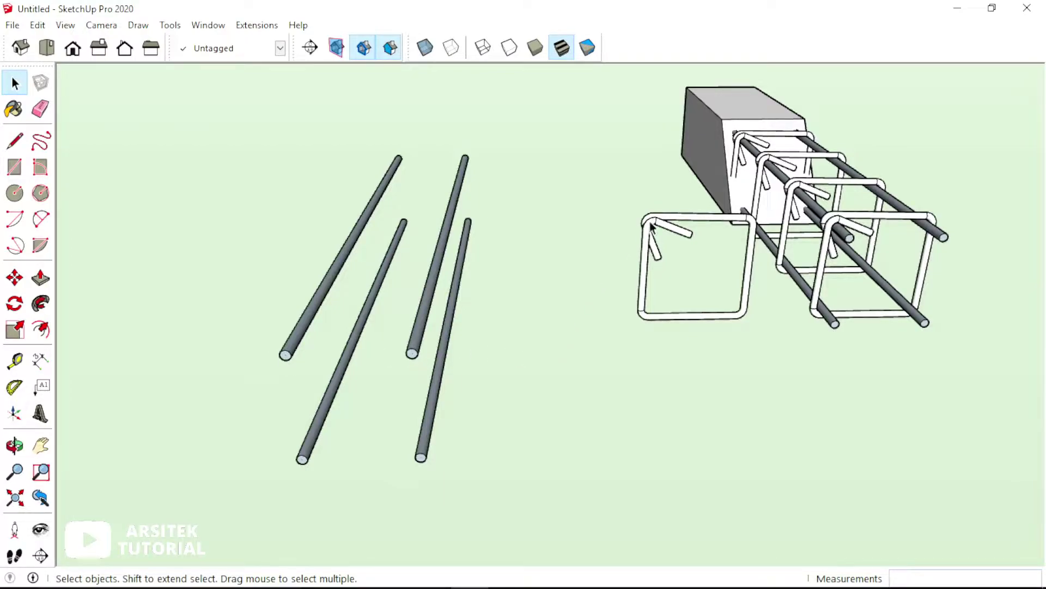
pyautogui.scroll(1, 748, 230)
pyautogui.scroll(1, 747, 231)
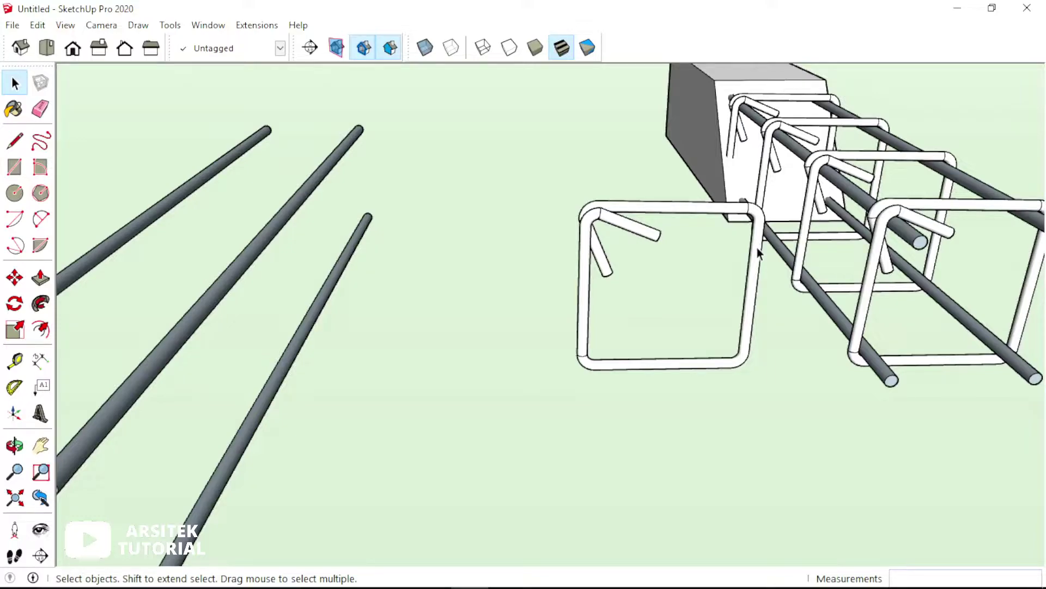
pyautogui.scroll(-2, 692, 282)
pyautogui.scroll(-2, 687, 285)
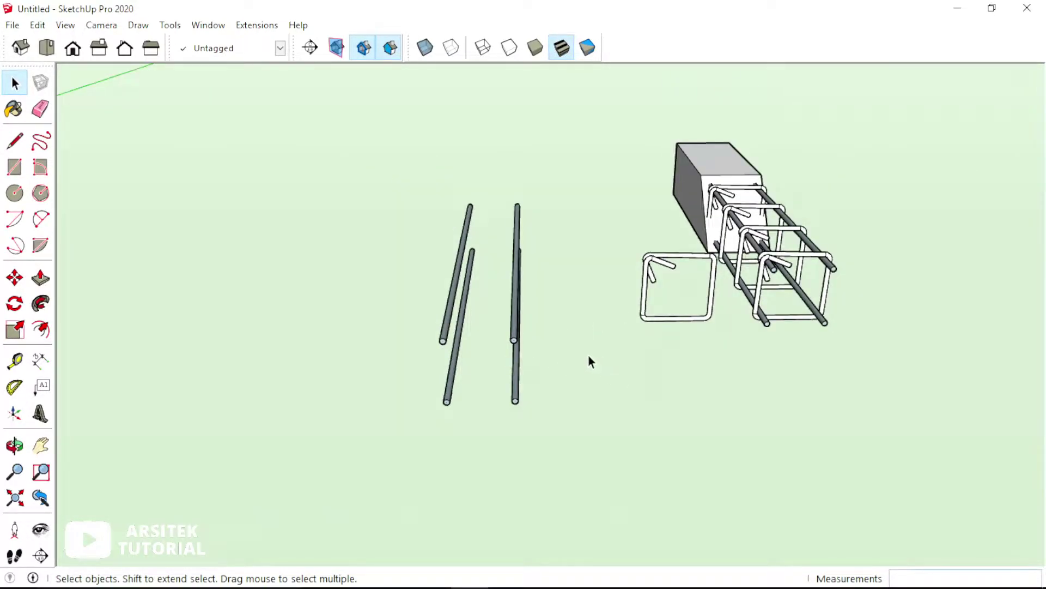
# Step: Draw a 130 × 130 mm square face near the grouped bars
pyautogui.press('r')
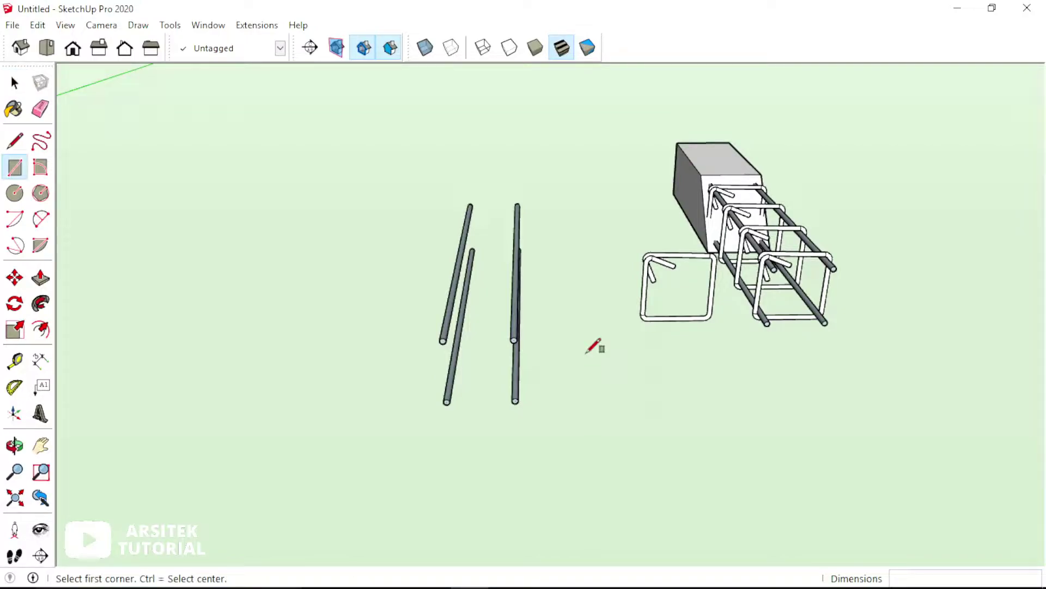
pyautogui.scroll(-2, 594, 347)
pyautogui.moveTo(472, 381)
pyautogui.mouseDown(button='middle')
pyautogui.moveTo(423, 366)
pyautogui.moveTo(434, 324)
pyautogui.mouseUp(button='middle')
pyautogui.scroll(1, 434, 324)
pyautogui.click(424, 295)
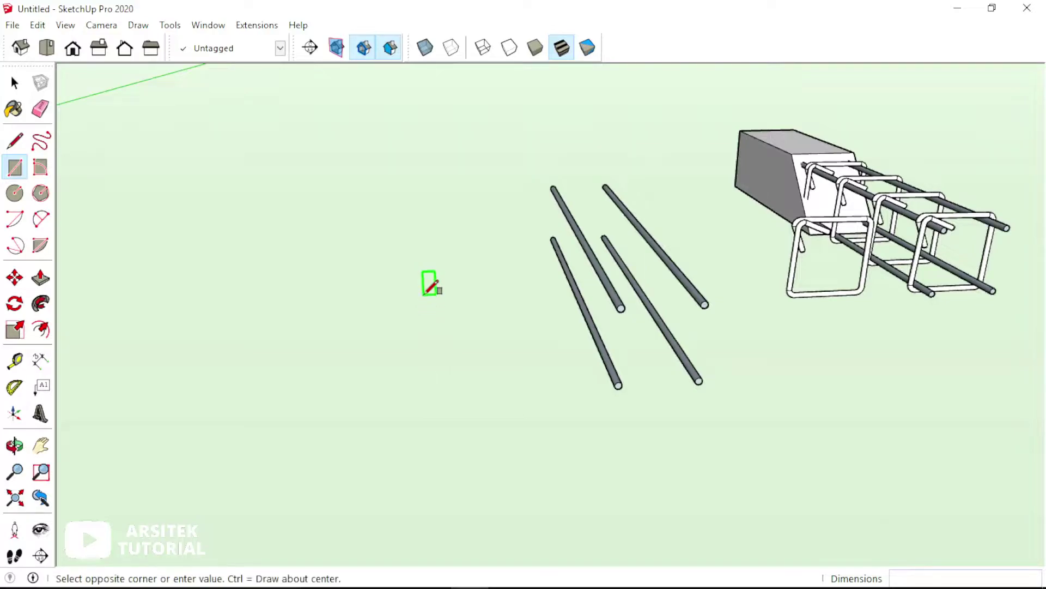
pyautogui.write('130')
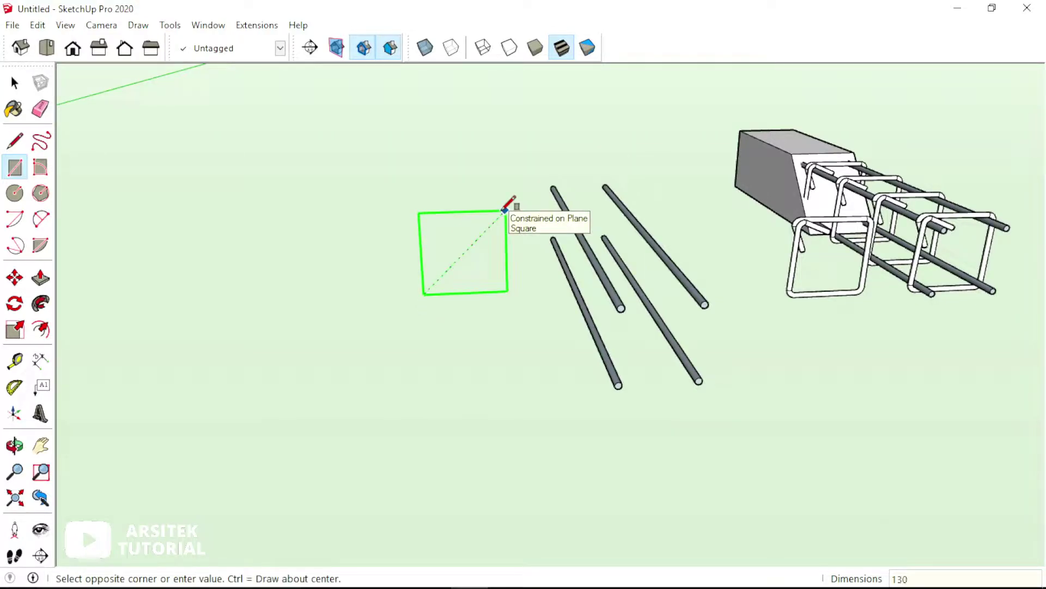
pyautogui.write('130')
pyautogui.press('Return')
pyautogui.press('space')
pyautogui.scroll(3, 436, 235)
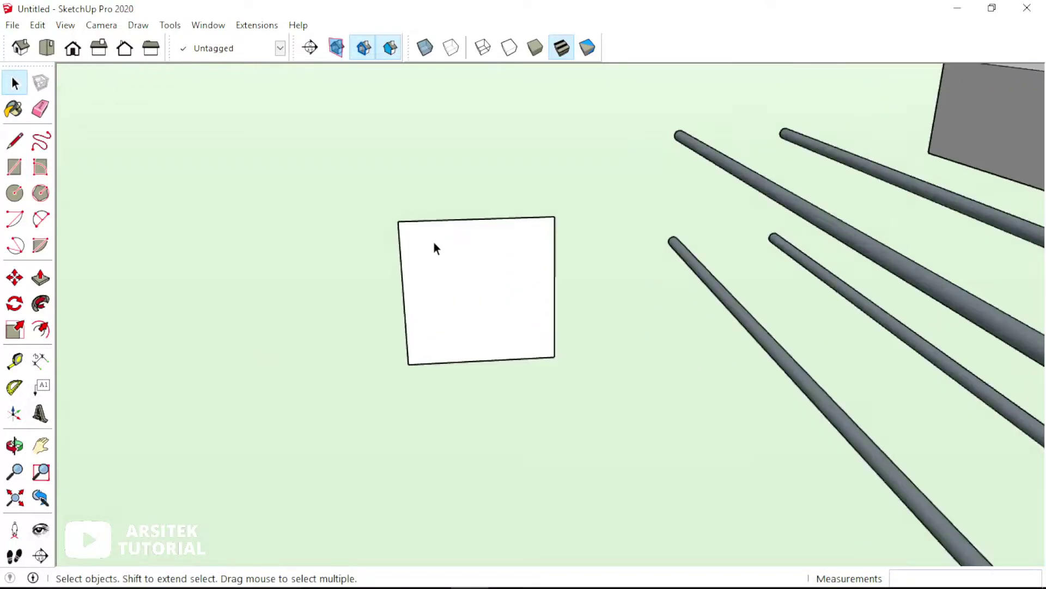
pyautogui.scroll(1, 434, 241)
# Step: Place guides 10 mm inside the square's left and top edges
pyautogui.press('t')
pyautogui.scroll(1, 406, 240)
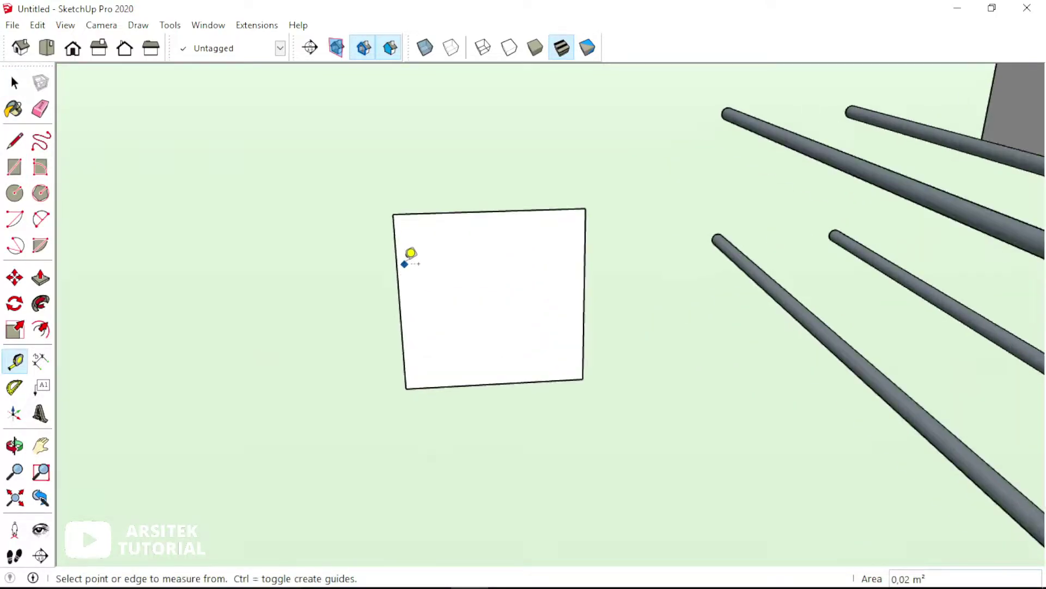
pyautogui.click(403, 238)
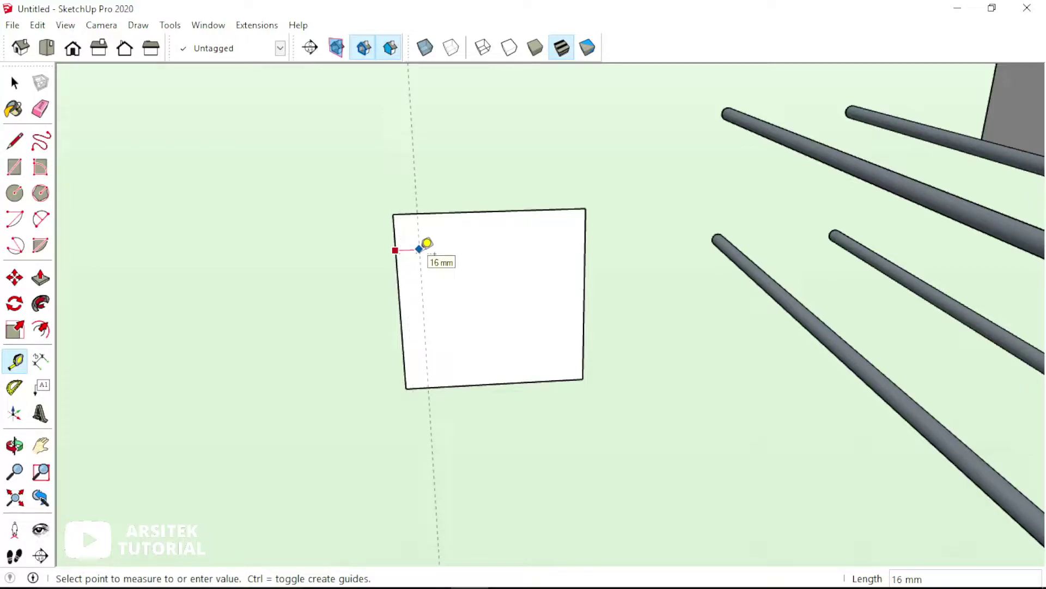
pyautogui.write('100')
pyautogui.press('BackSpace')
pyautogui.press('BackSpace')
pyautogui.write('0')
pyautogui.press('Return')
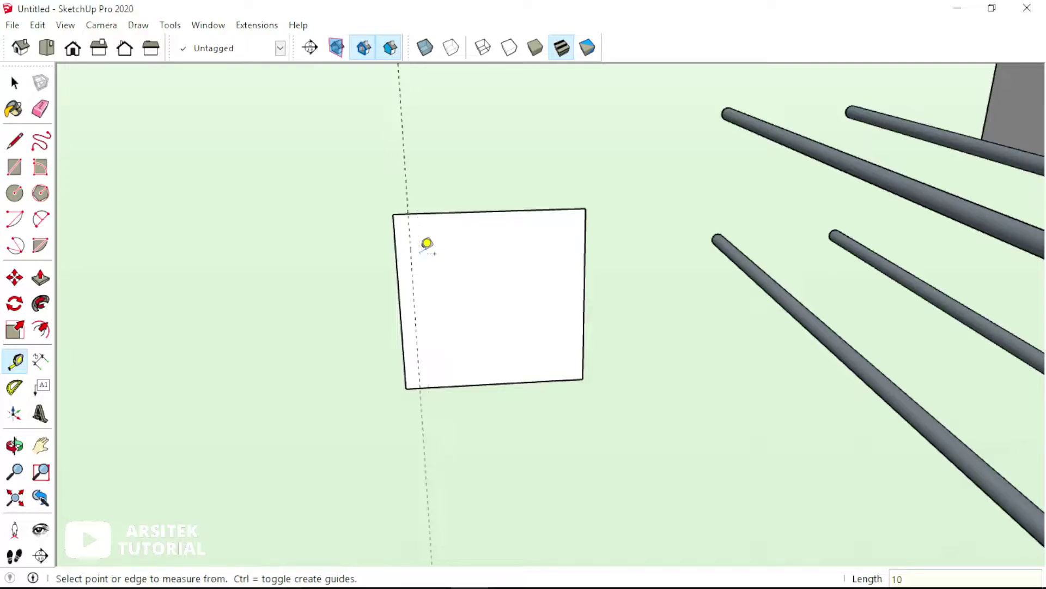
pyautogui.scroll(2, 427, 243)
pyautogui.click(443, 198)
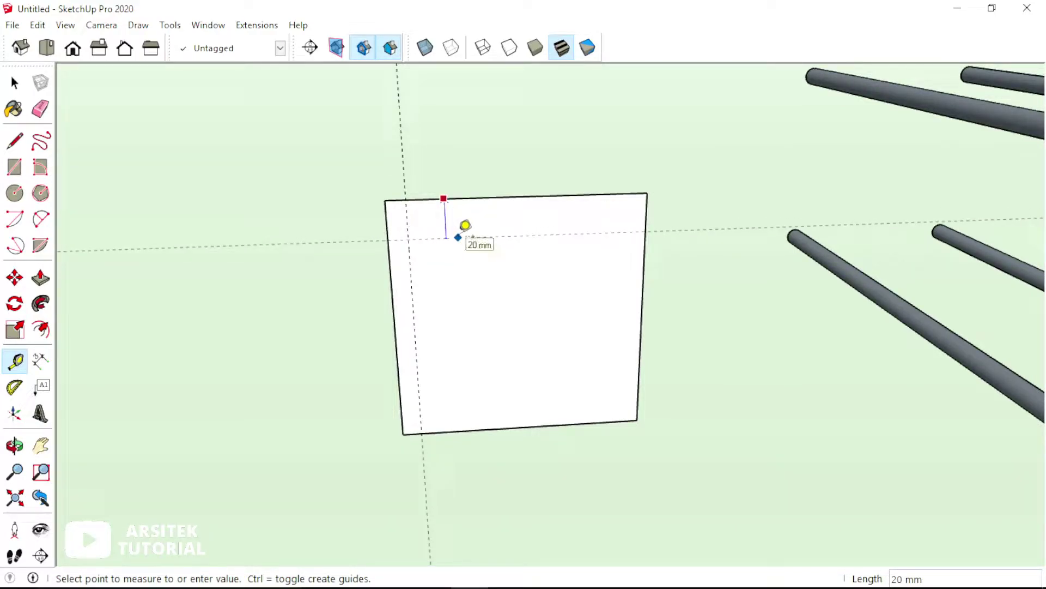
pyautogui.write('10')
pyautogui.press('Return')
pyautogui.scroll(-2, 464, 225)
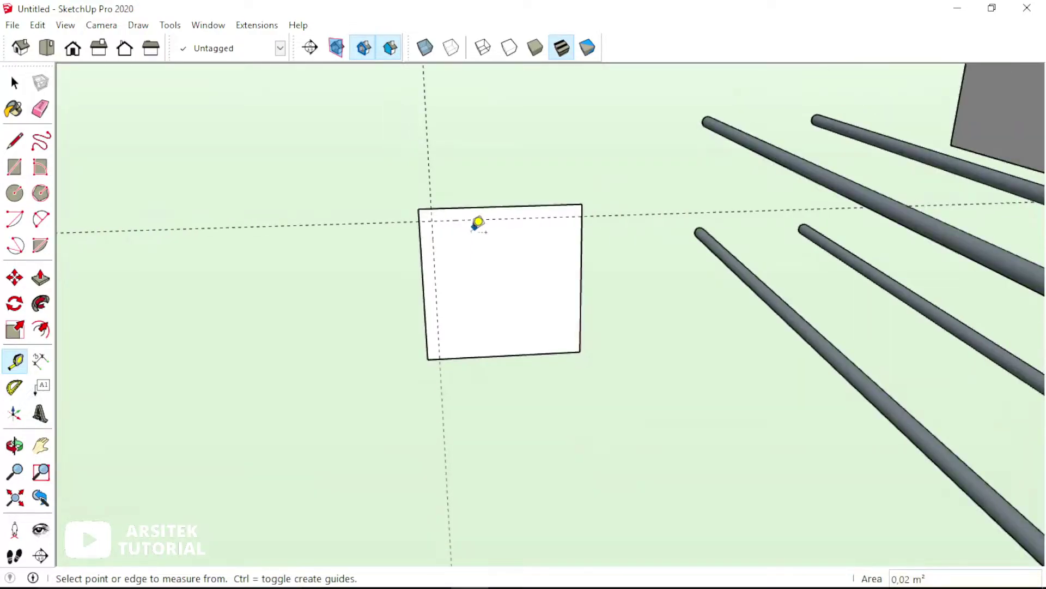
pyautogui.press('space')
pyautogui.scroll(3, 436, 252)
pyautogui.scroll(3, 436, 252)
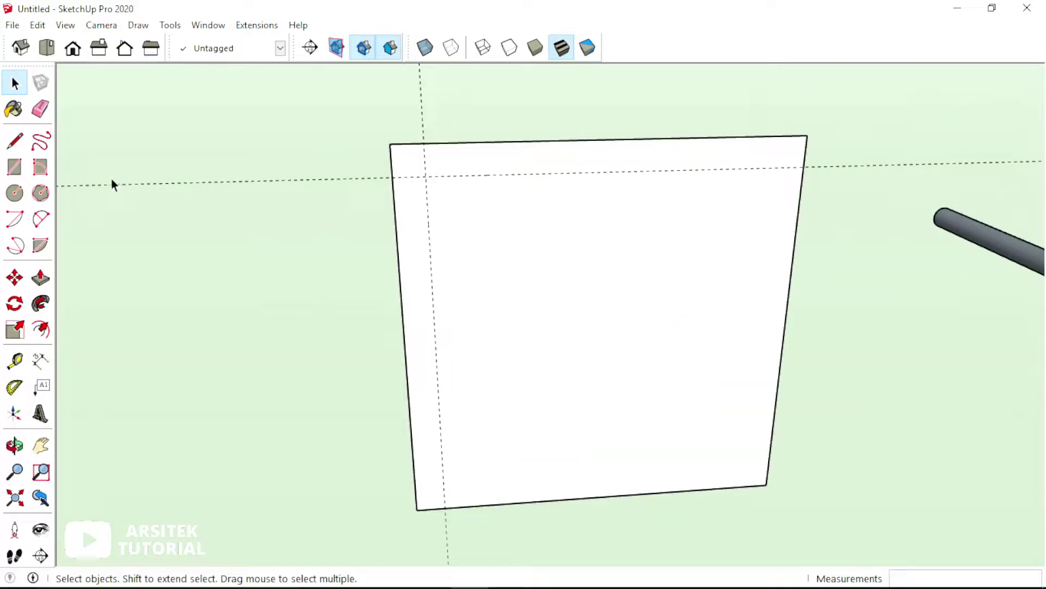
# Step: Round off the square's top-left and top-right corners with 2-point arcs
pyautogui.click(41, 219)
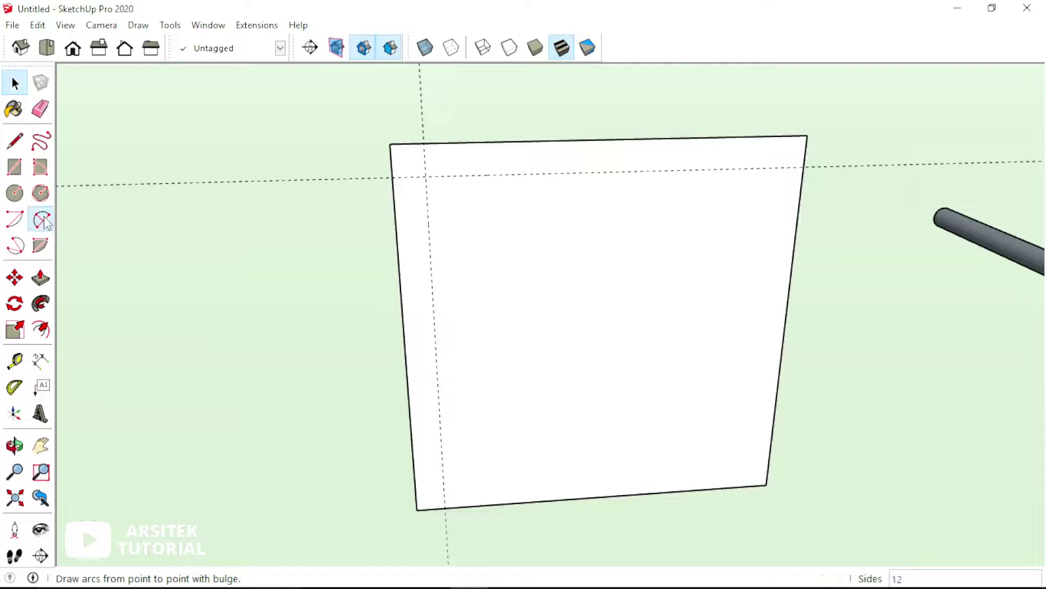
pyautogui.click(424, 143)
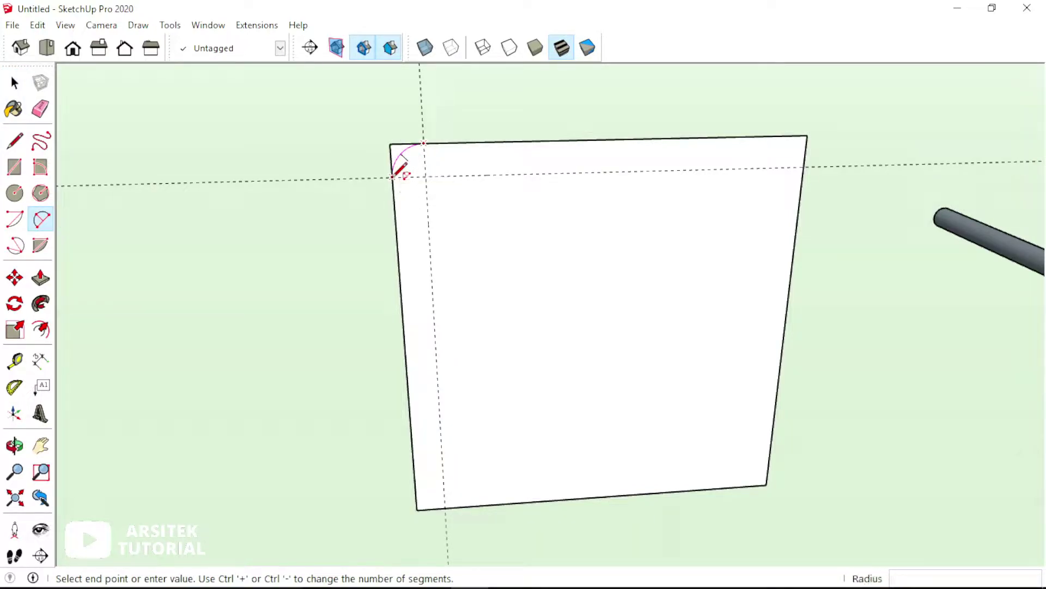
pyautogui.click(393, 176)
pyautogui.scroll(-5, 492, 98)
pyautogui.scroll(2, 597, 112)
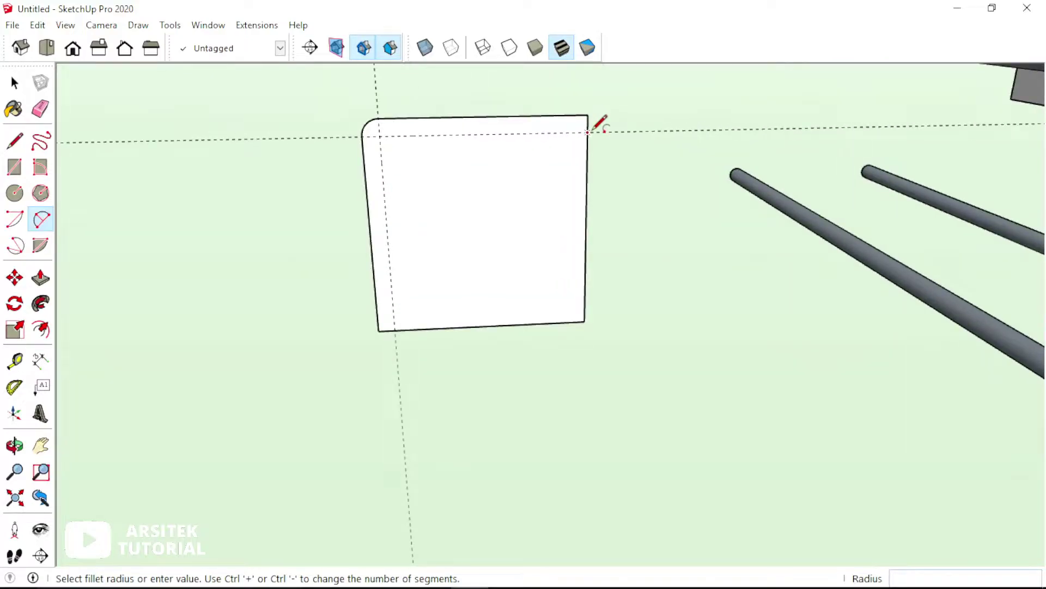
pyautogui.click(587, 132)
pyautogui.click(586, 118)
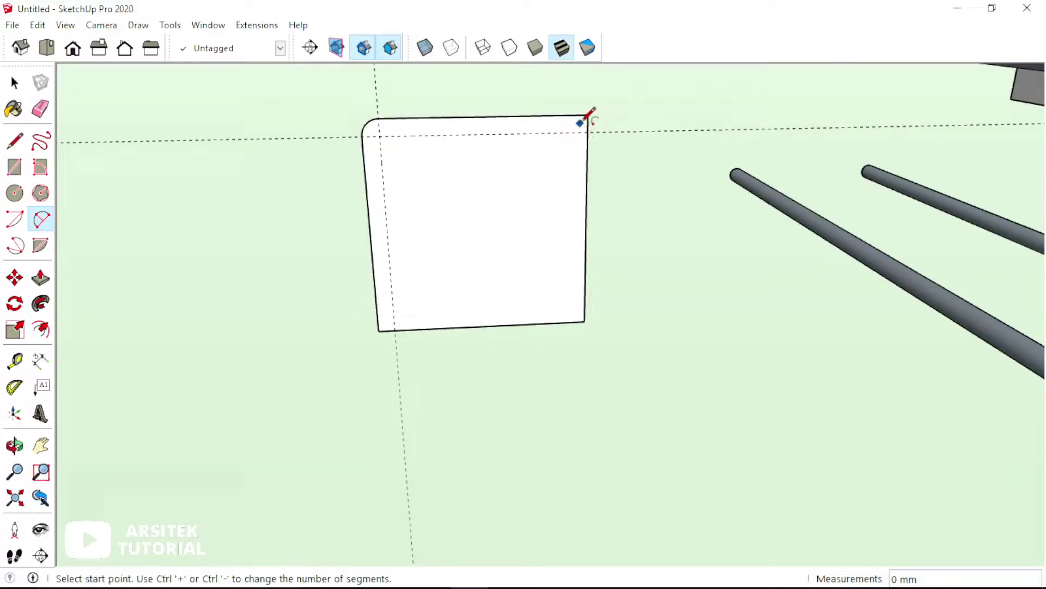
pyautogui.scroll(2, 586, 118)
# Step: Fillet the bottom-right and bottom-left corners with the same arc radius
pyautogui.click(587, 119)
pyautogui.press('Escape')
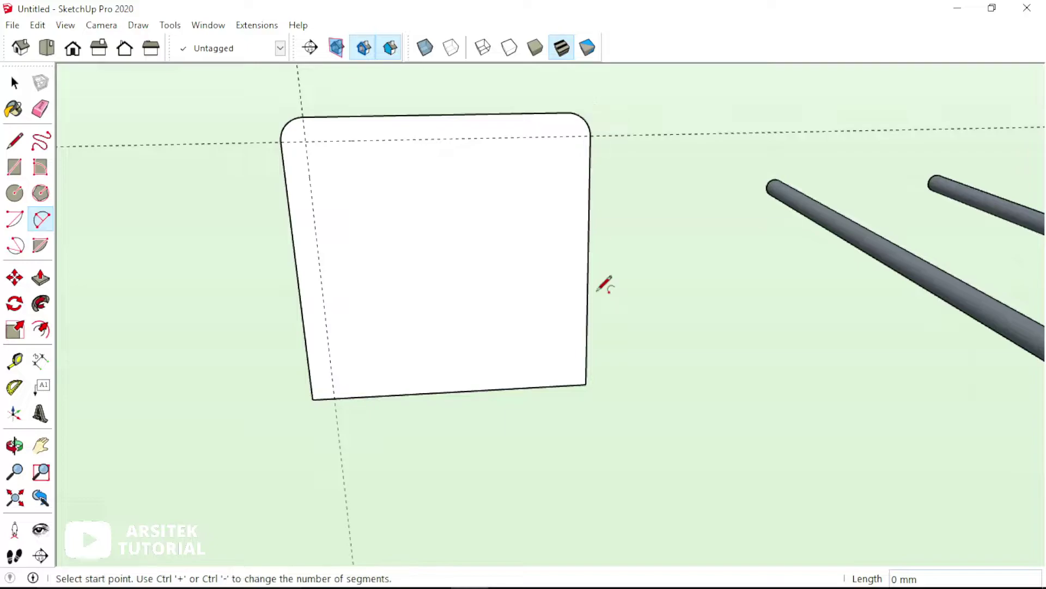
pyautogui.doubleClick(584, 374)
pyautogui.scroll(2, 334, 382)
pyautogui.doubleClick(334, 387)
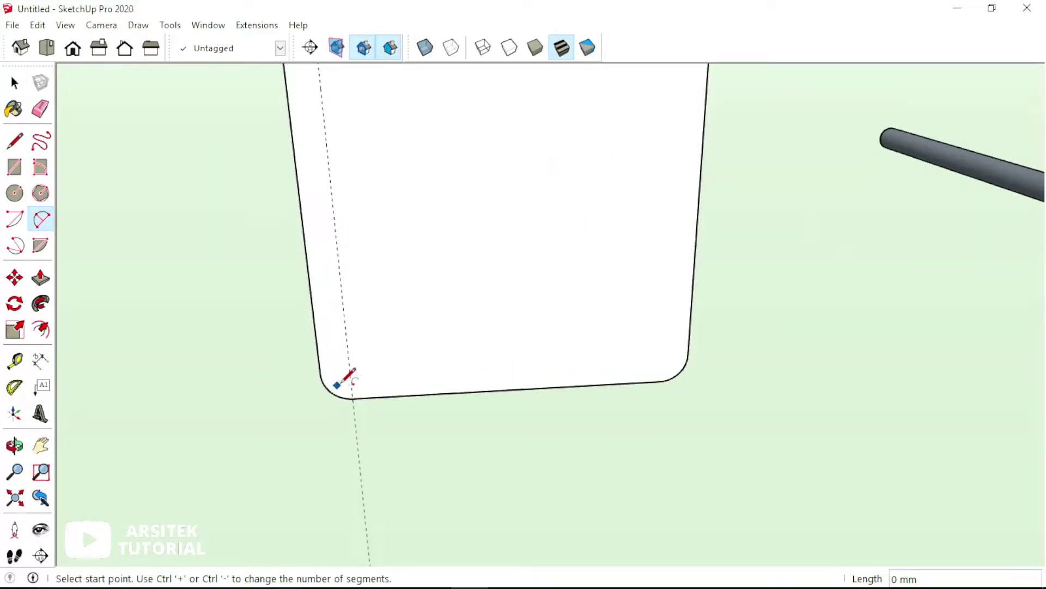
pyautogui.scroll(-3, 502, 310)
pyautogui.scroll(-3, 435, 261)
pyautogui.scroll(1, 502, 250)
# Step: Draw a 48 mm hook line from one end of the top-left corner arc
pyautogui.scroll(1, 537, 233)
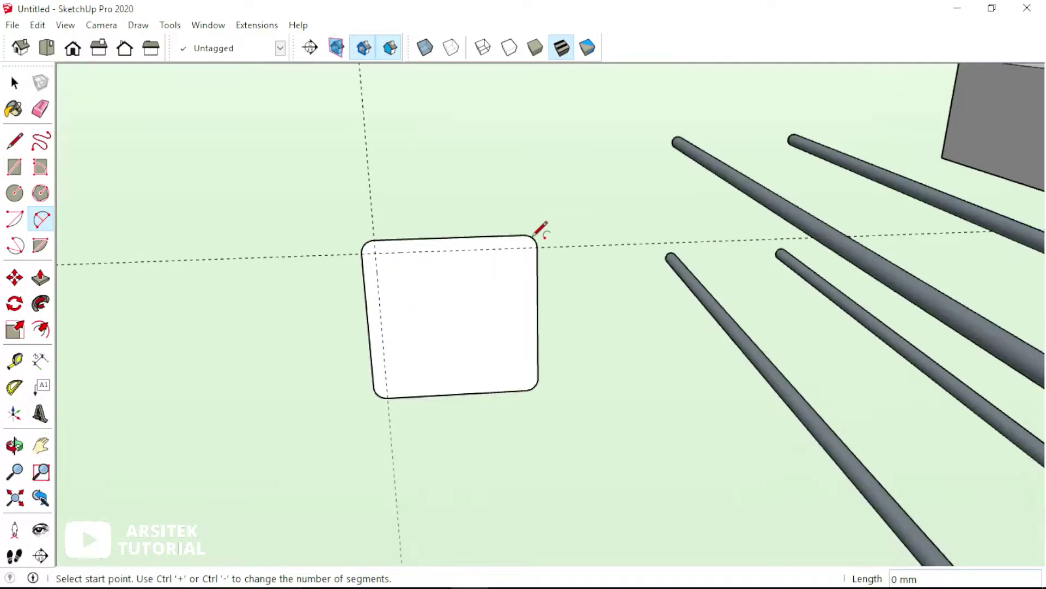
pyautogui.press('space')
pyautogui.scroll(2, 384, 253)
pyautogui.scroll(2, 384, 253)
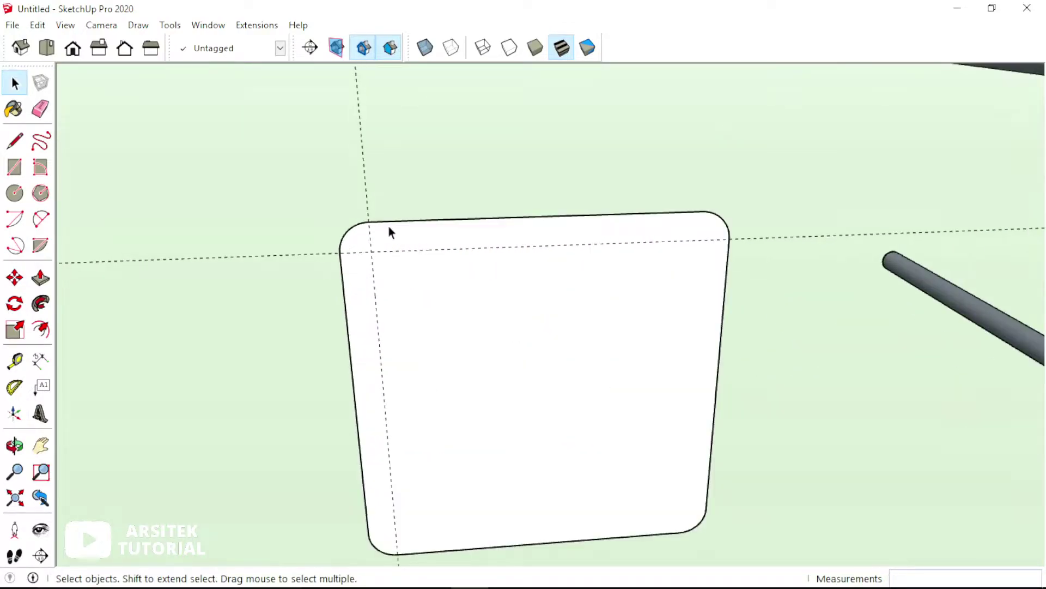
pyautogui.press('l')
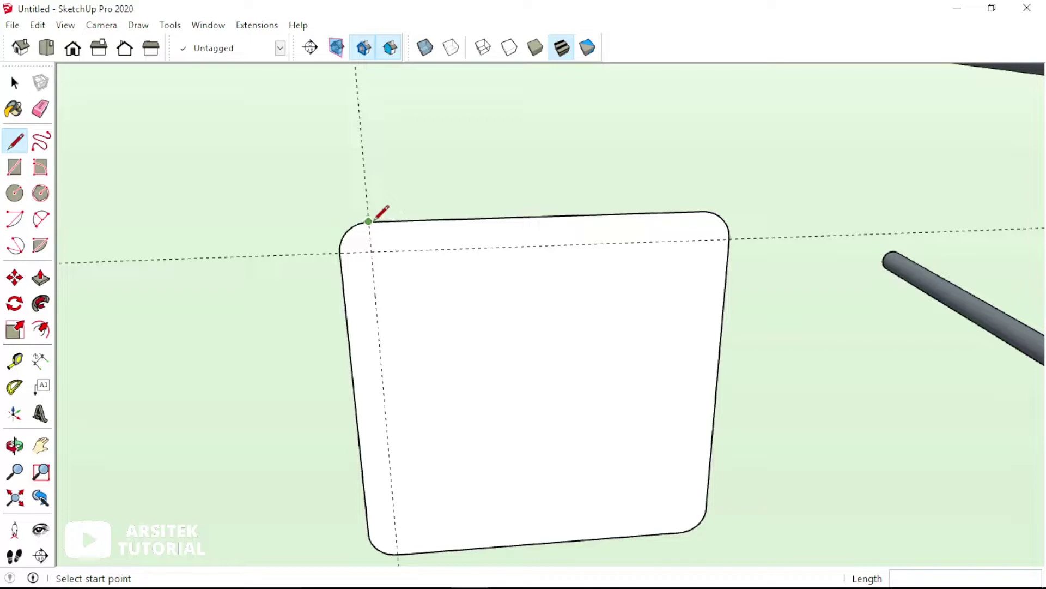
pyautogui.click(369, 221)
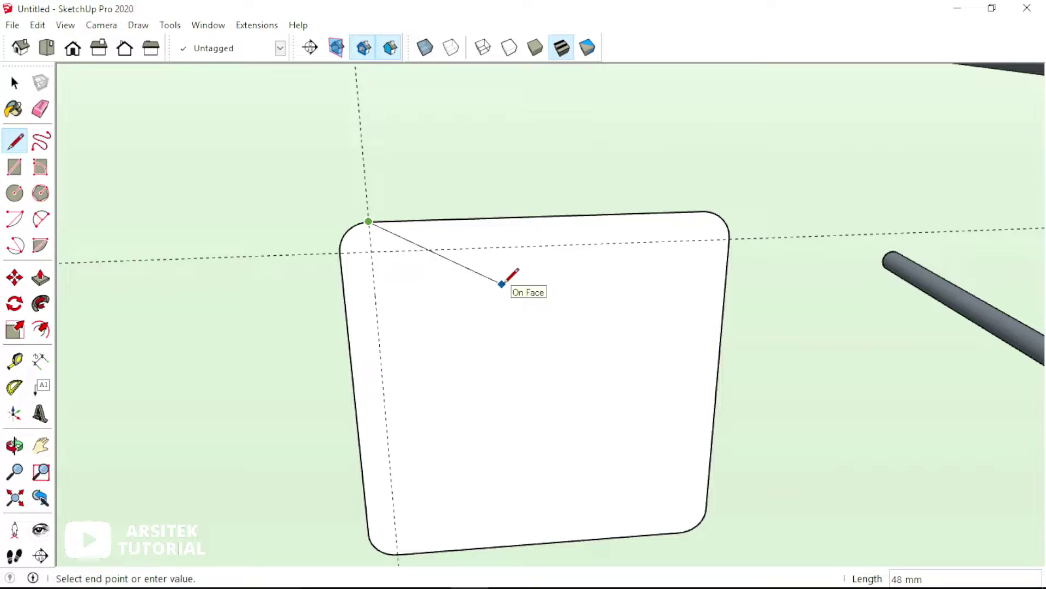
pyautogui.write('48')
pyautogui.press('Return')
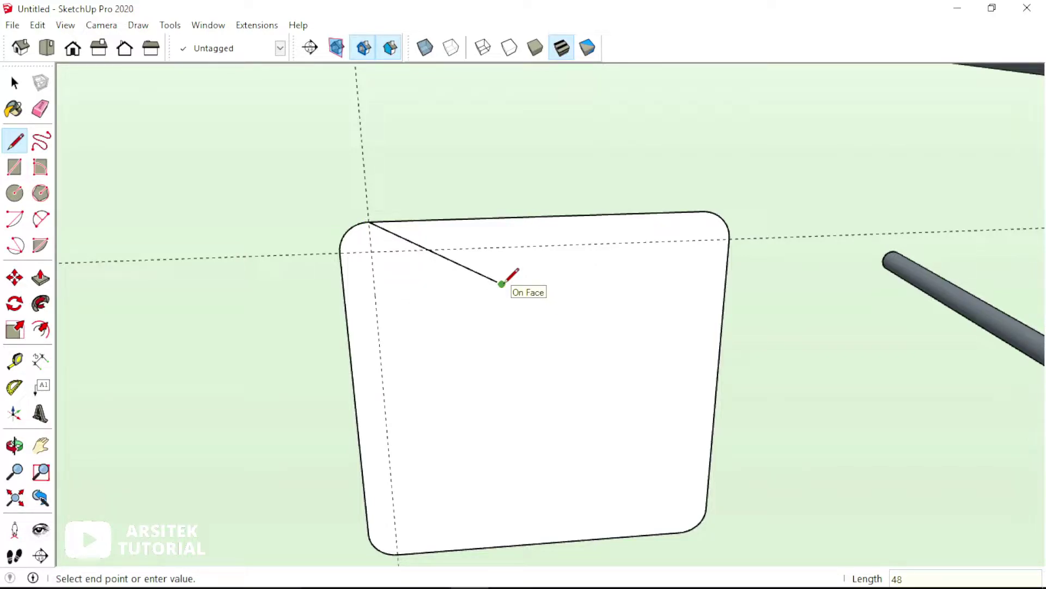
pyautogui.press('space')
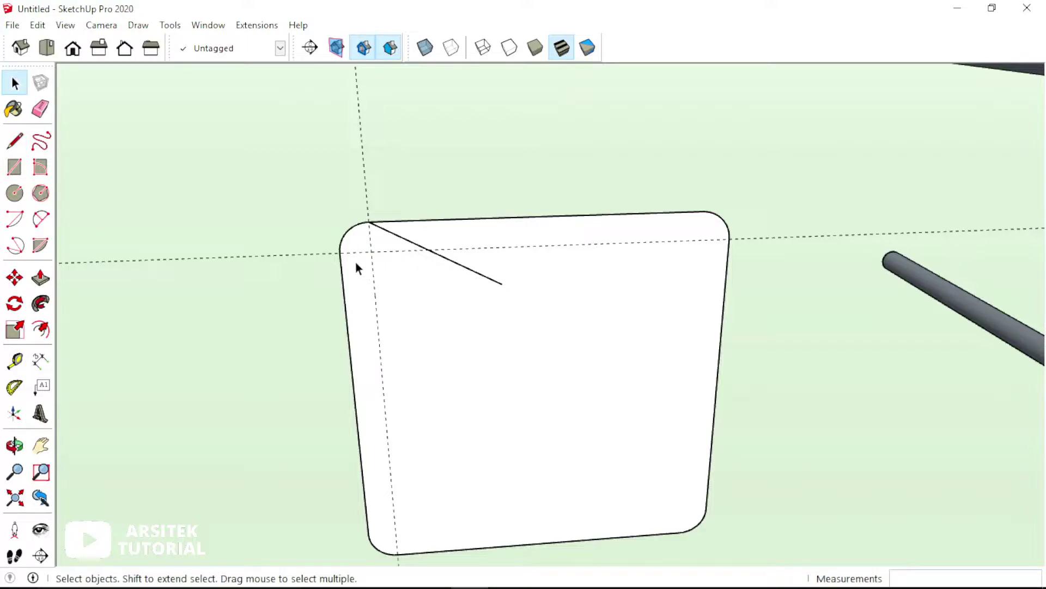
# Step: Draw the second hook line from the arc's other end into the face
pyautogui.press('l')
pyautogui.scroll(1, 359, 239)
pyautogui.scroll(3, 354, 246)
pyautogui.click(346, 250)
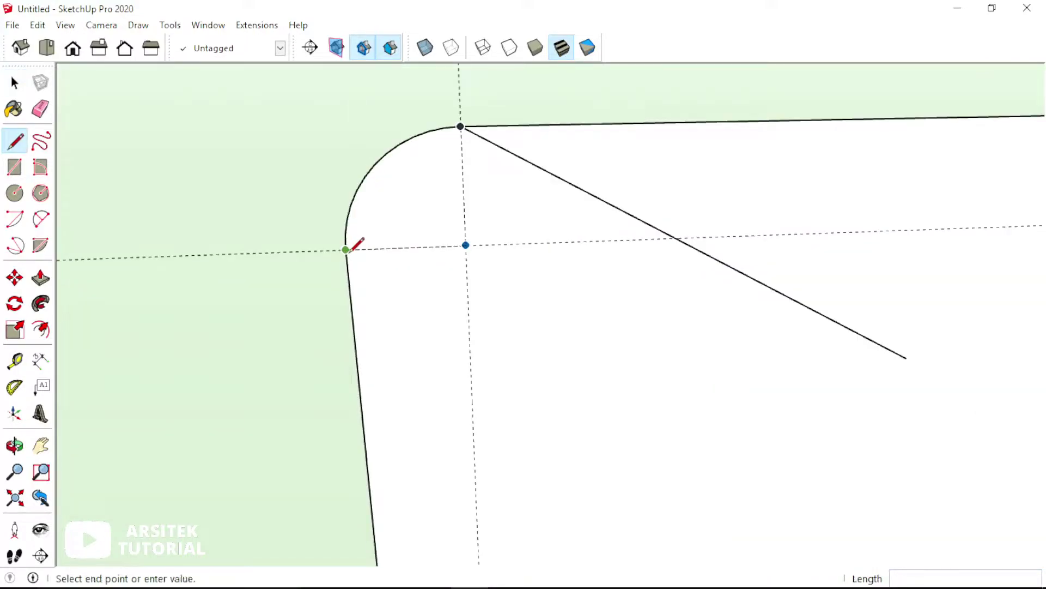
pyautogui.scroll(-2, 403, 318)
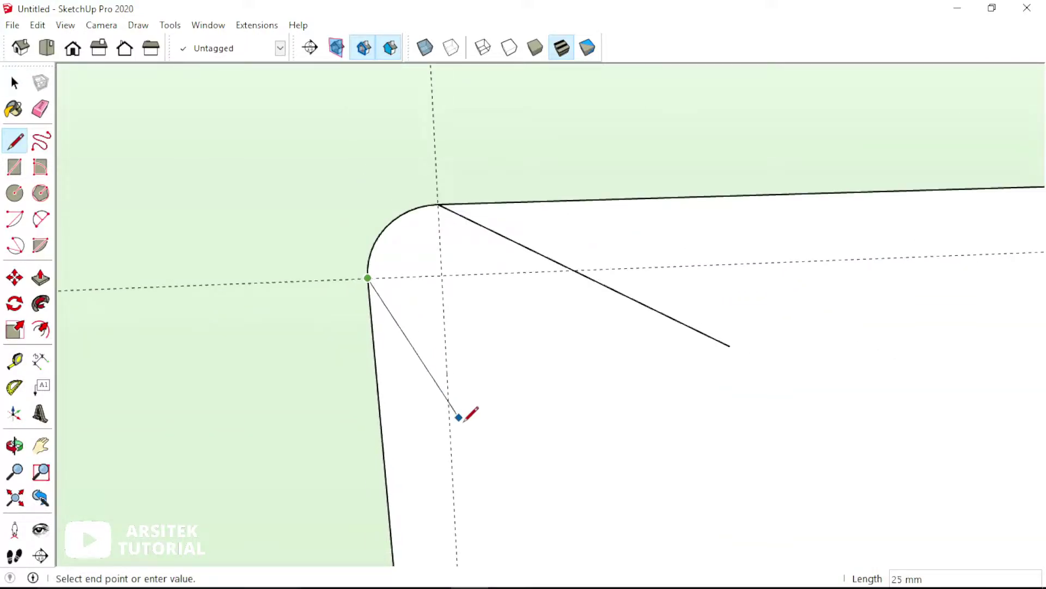
pyautogui.click(510, 517)
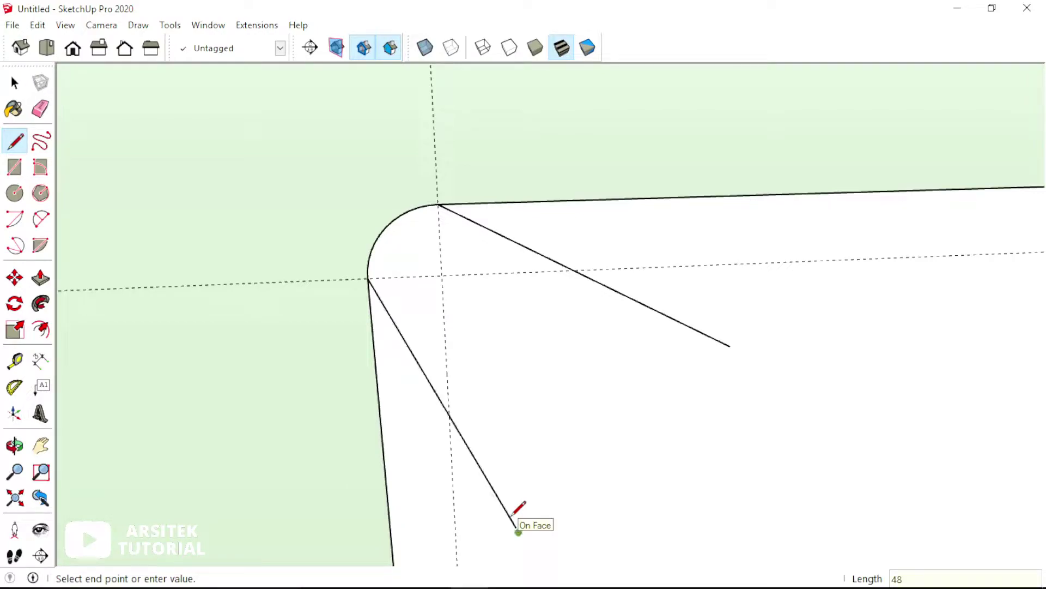
pyautogui.press('space')
# Step: Delete the square's face, leaving only its outlines
pyautogui.scroll(-2, 502, 504)
pyautogui.scroll(-3, 529, 331)
pyautogui.scroll(-3, 514, 238)
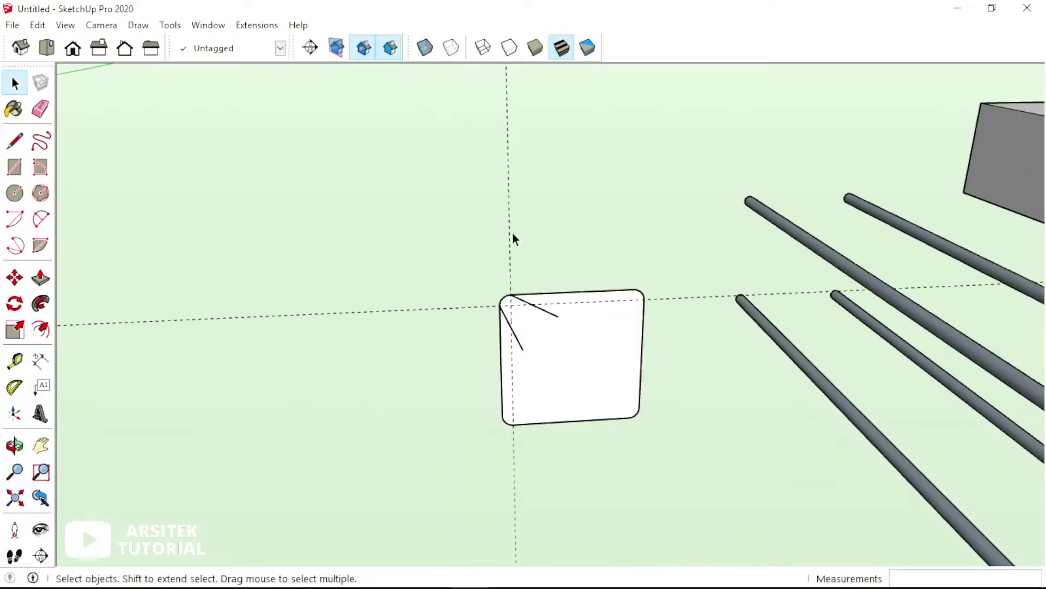
pyautogui.moveTo(514, 238)
pyautogui.mouseDown(button='middle')
pyautogui.moveTo(598, 385)
pyautogui.moveTo(538, 328)
pyautogui.mouseUp(button='middle')
pyautogui.scroll(2, 526, 322)
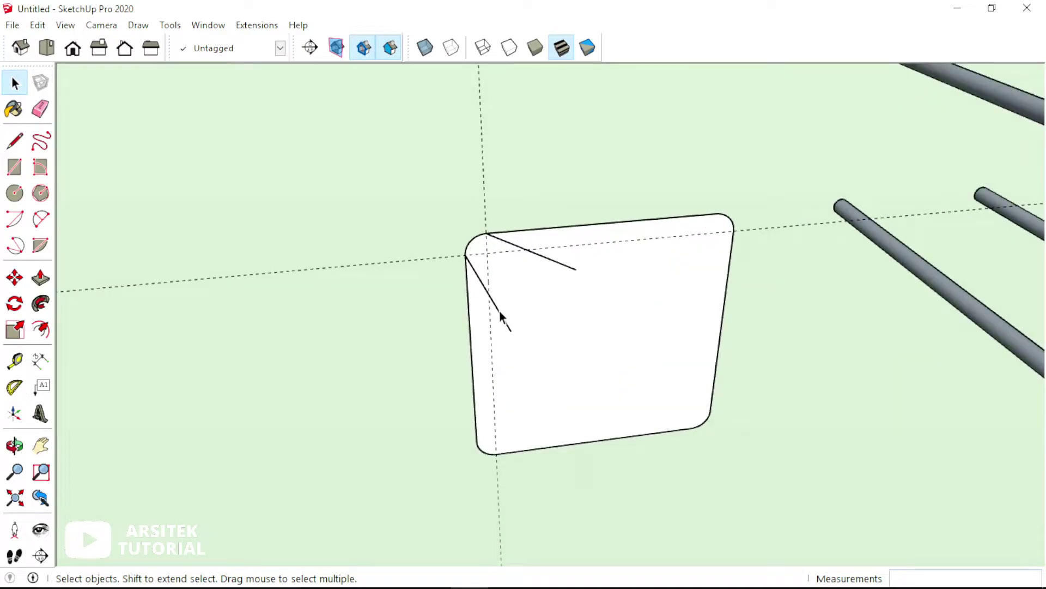
pyautogui.click(501, 312)
pyautogui.keyDown('shift'); pyautogui.click(570, 329); pyautogui.keyUp('shift')
pyautogui.press('Delete')
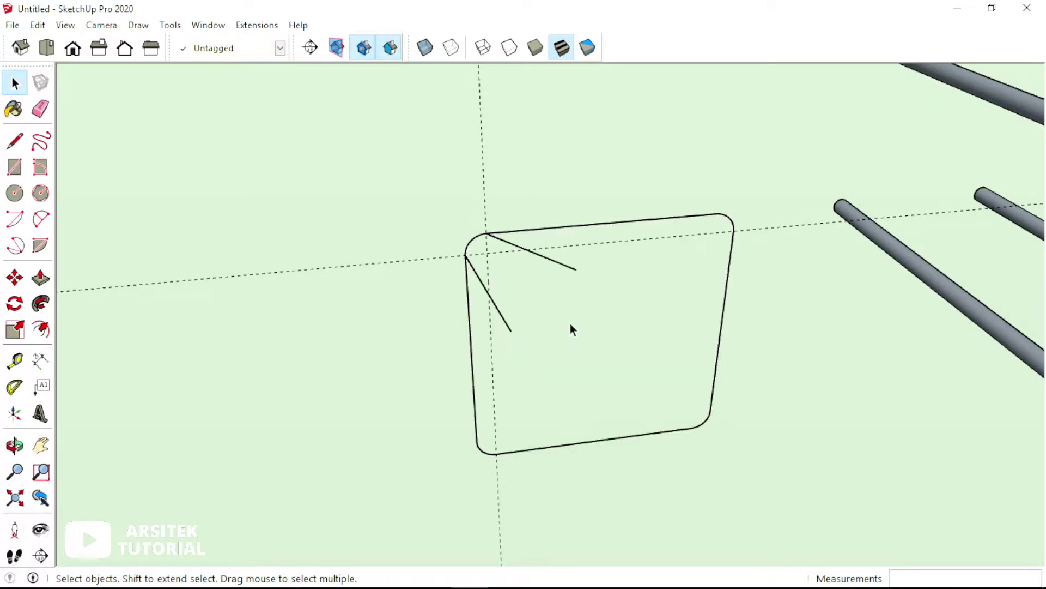
pyautogui.scroll(1, 529, 302)
# Step: Rotate a copy of the left hook line, top-left arc and top edge by 3°
pyautogui.click(497, 335)
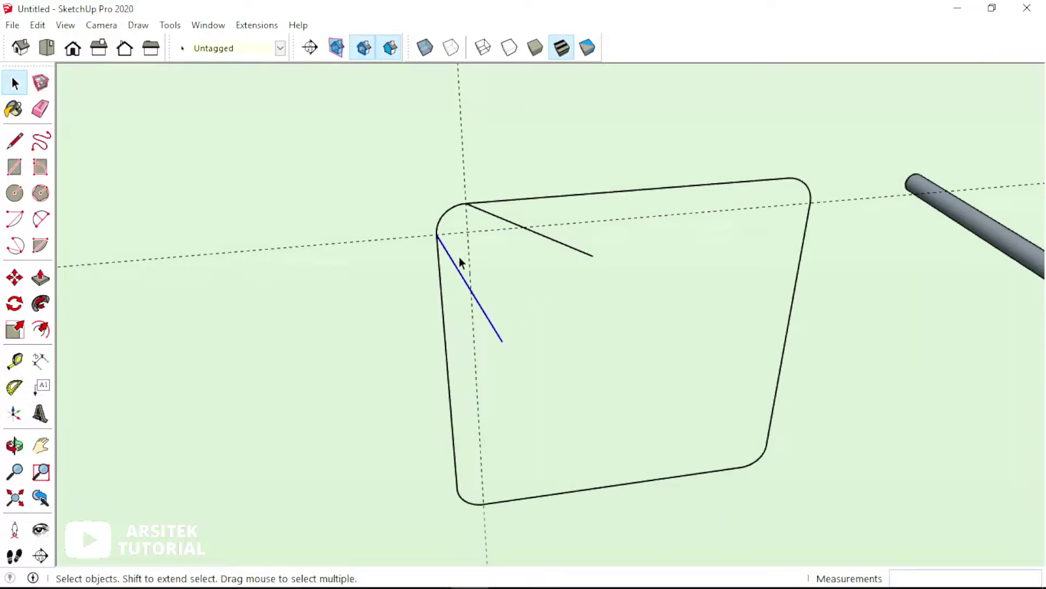
pyautogui.keyDown('shift'); pyautogui.click(443, 218); pyautogui.keyUp('shift')
pyautogui.press('q')
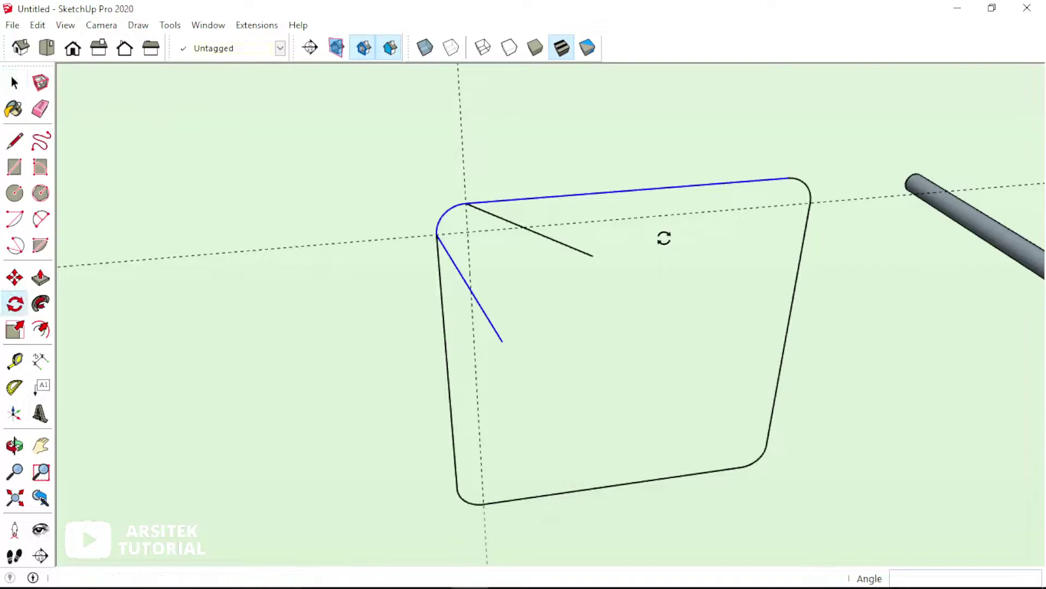
pyautogui.scroll(1, 709, 234)
pyautogui.scroll(2, 755, 218)
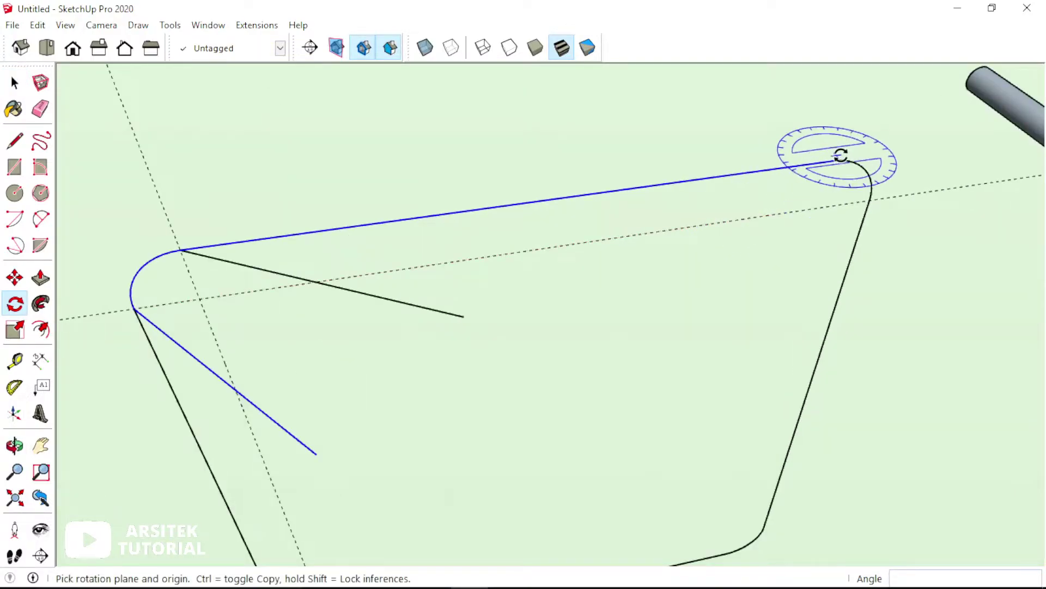
pyautogui.scroll(2, 829, 162)
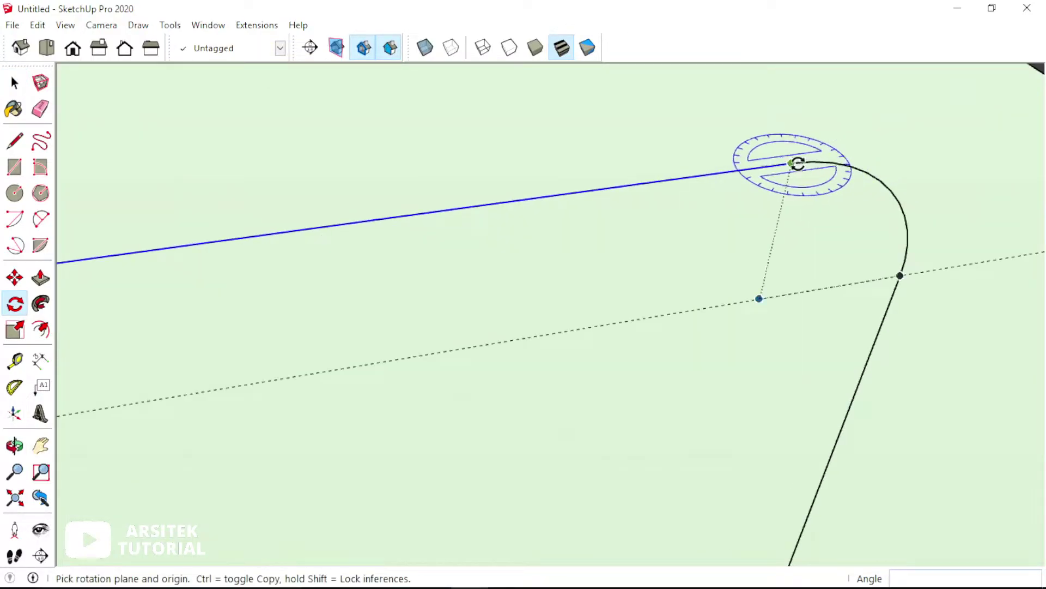
pyautogui.scroll(-3, 790, 163)
pyautogui.scroll(-2, 753, 172)
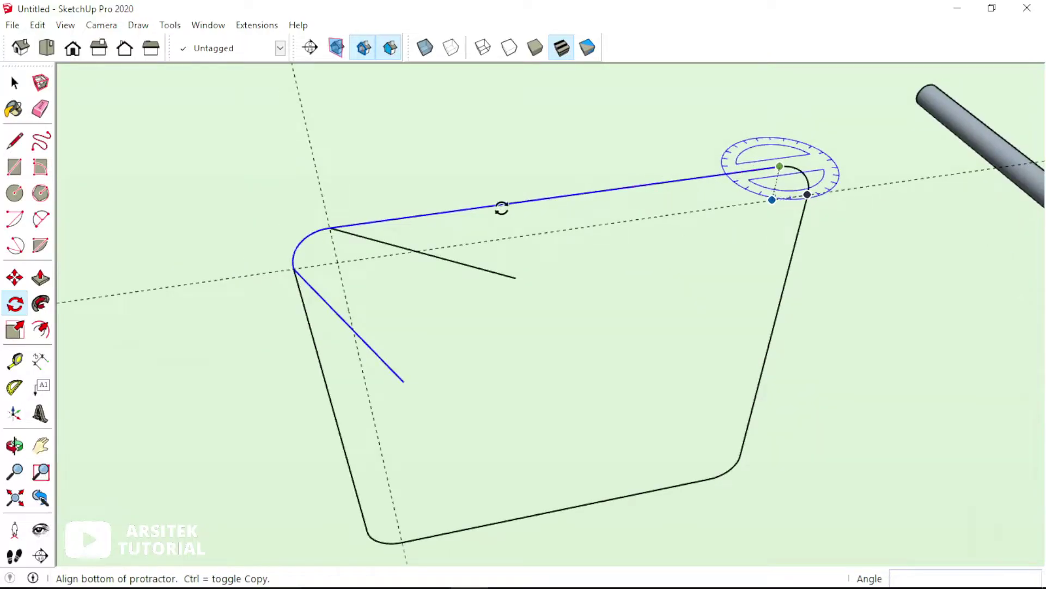
pyautogui.click(331, 227)
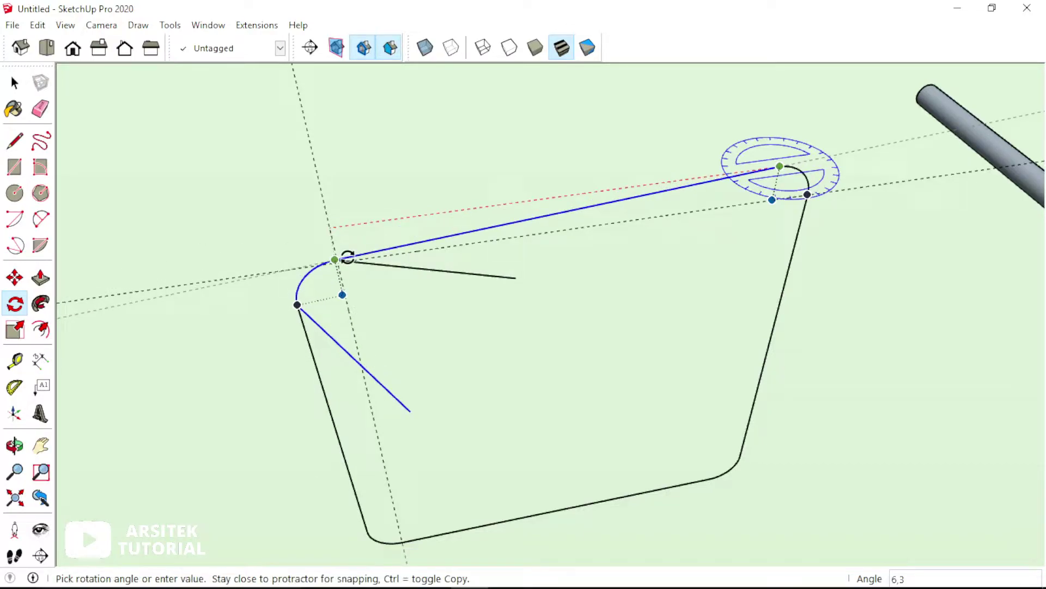
pyautogui.press('ctrl')
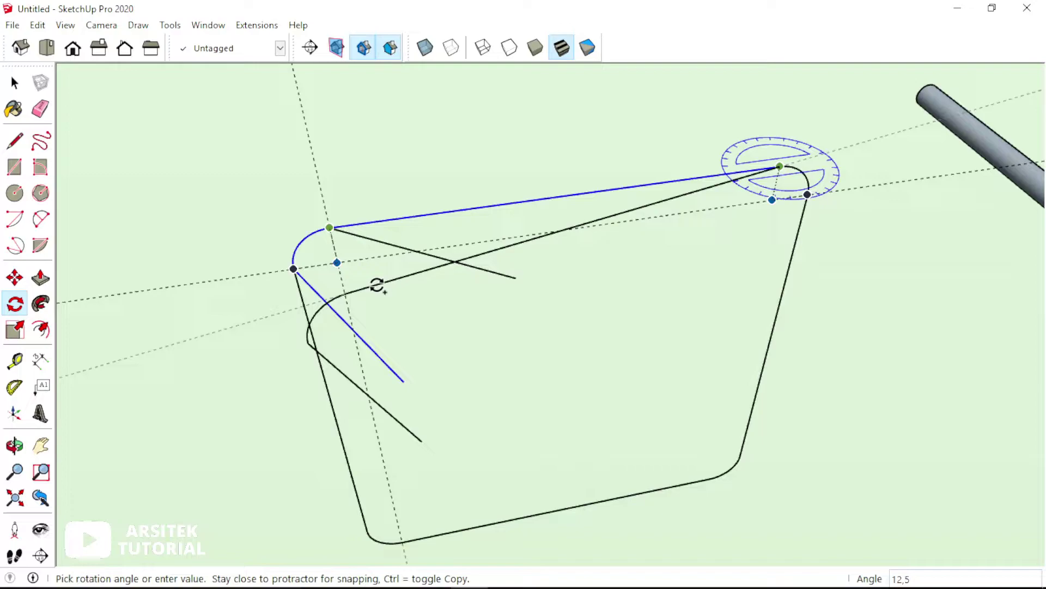
pyautogui.write('3')
pyautogui.press('Return')
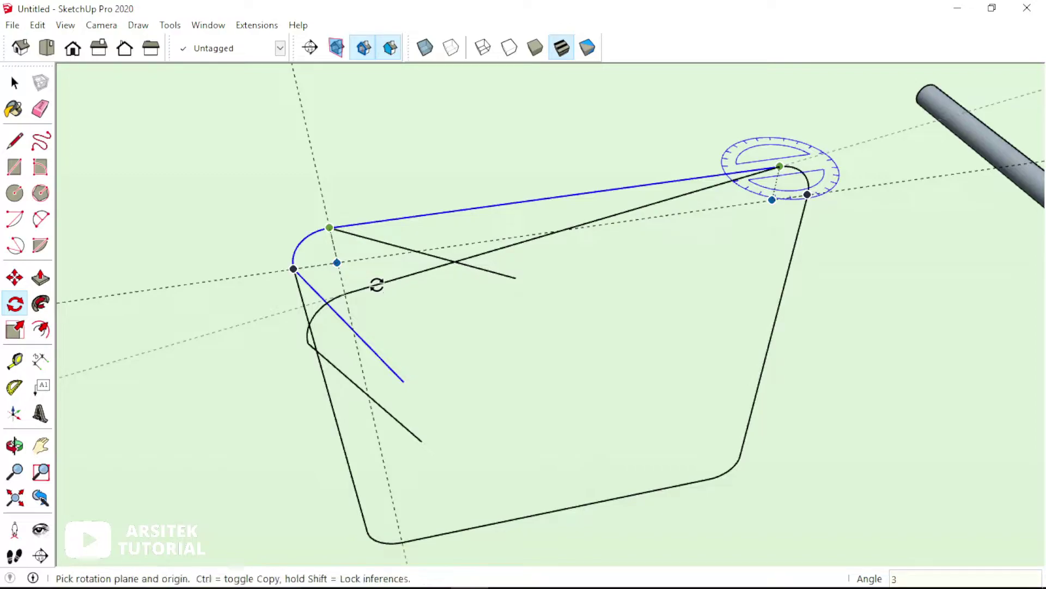
pyautogui.moveTo(367, 292)
pyautogui.mouseDown(button='middle')
pyautogui.moveTo(421, 271)
pyautogui.moveTo(662, 280)
pyautogui.moveTo(712, 306)
pyautogui.mouseUp(button='middle')
# Step: Orbit around the hook curves and select the top-left corner arc
pyautogui.press('space')
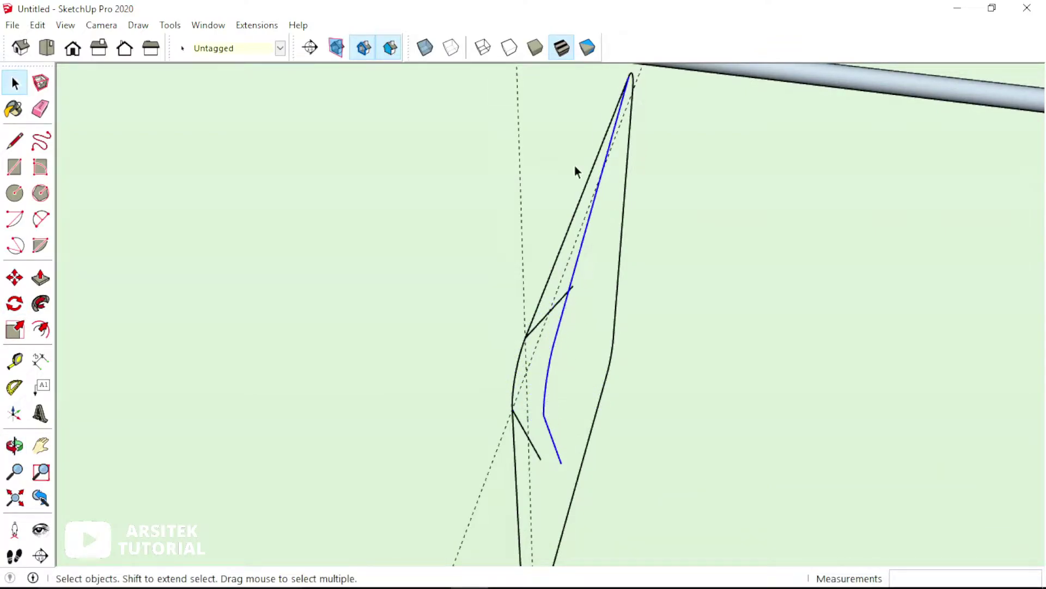
pyautogui.moveTo(540, 339); pyautogui.dragTo(573, 344, button='middle')
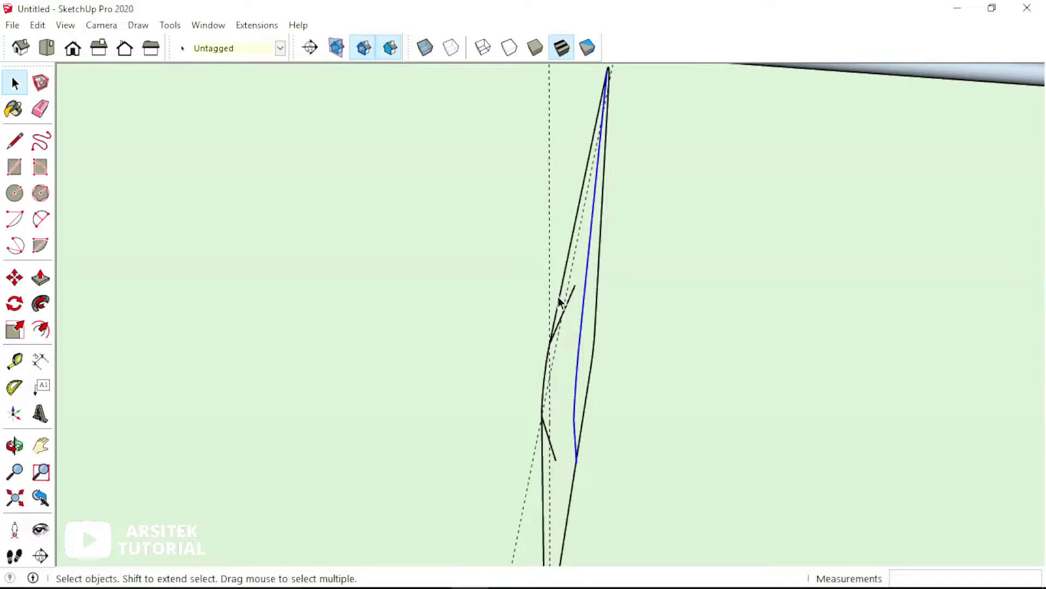
pyautogui.moveTo(567, 357)
pyautogui.mouseDown(button='middle')
pyautogui.moveTo(423, 364)
pyautogui.moveTo(411, 313)
pyautogui.mouseUp(button='middle')
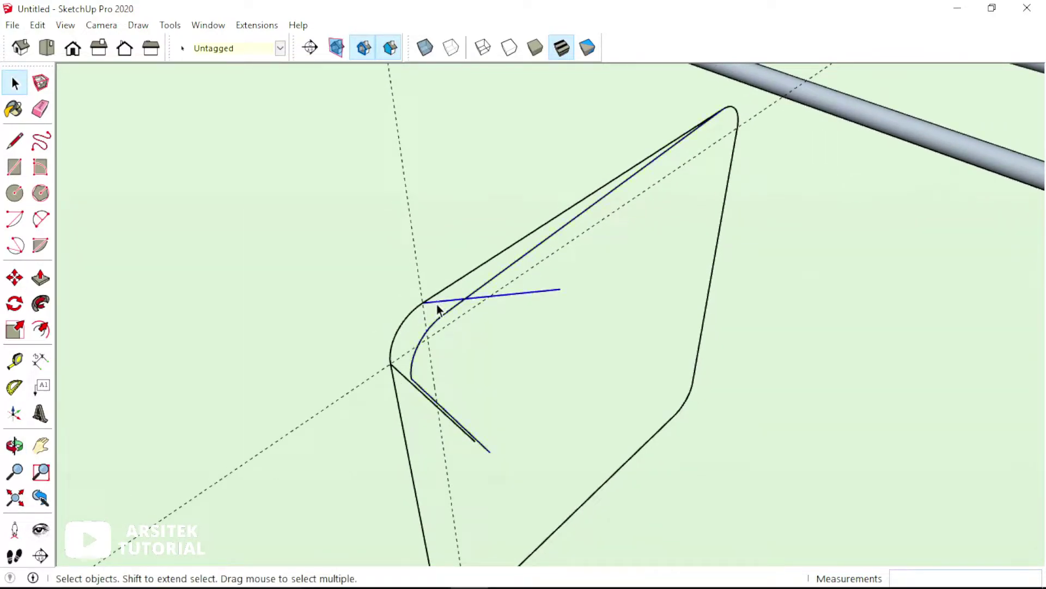
pyautogui.keyDown('shift'); pyautogui.click(408, 321); pyautogui.keyUp('shift')
pyautogui.moveTo(392, 367)
pyautogui.mouseDown(button='middle')
pyautogui.moveTo(490, 339)
pyautogui.moveTo(451, 398)
pyautogui.moveTo(488, 410)
pyautogui.moveTo(493, 473)
pyautogui.mouseUp(button='middle')
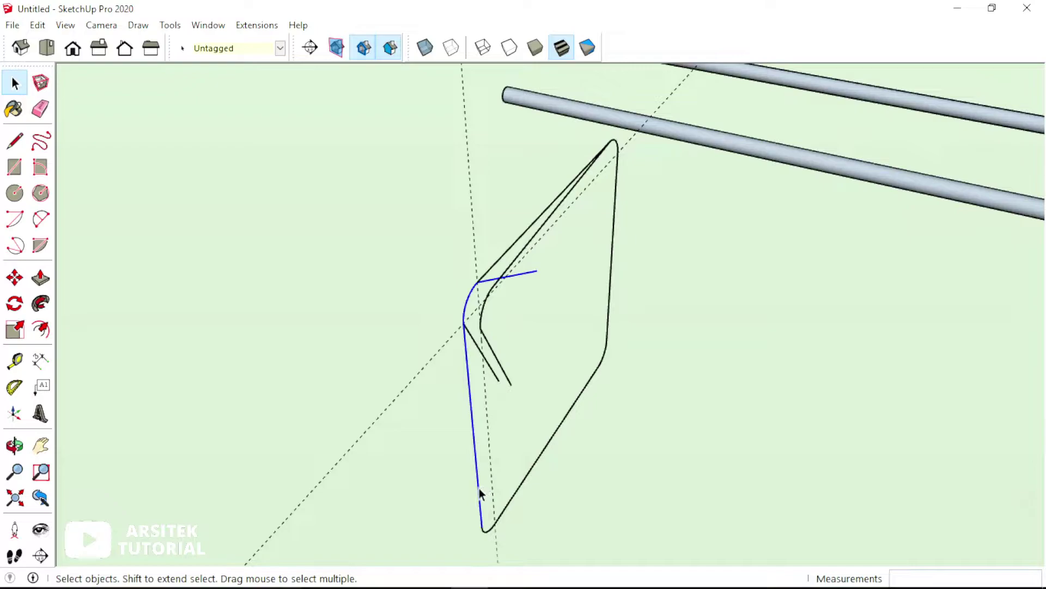
# Step: Rotate a copy of the selection 2° about the line's bottom end
pyautogui.press('q')
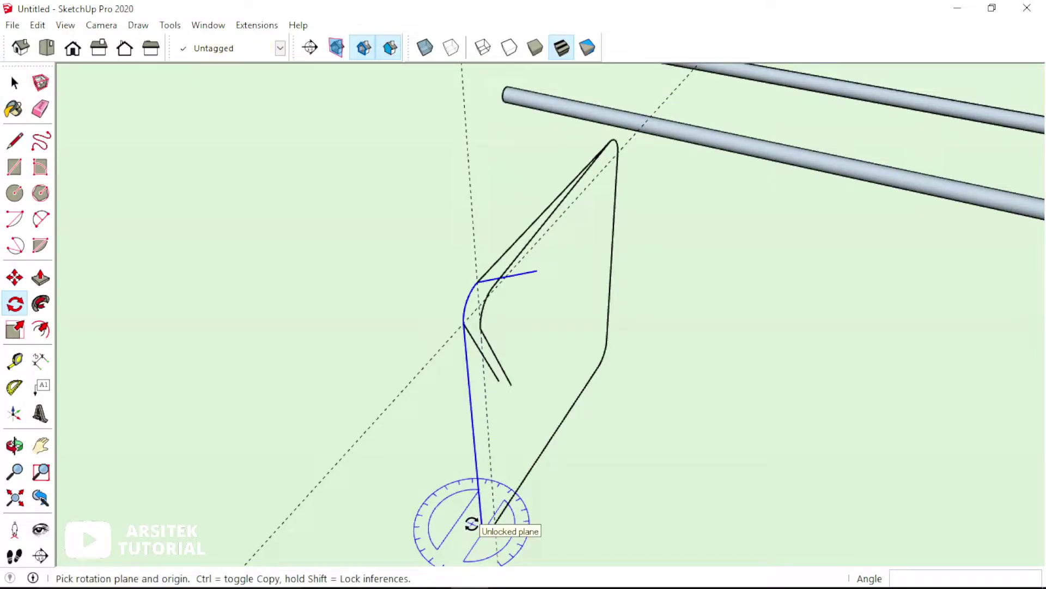
pyautogui.moveTo(479, 509)
pyautogui.mouseDown(button='middle')
pyautogui.moveTo(547, 447)
pyautogui.moveTo(525, 495)
pyautogui.mouseUp(button='middle')
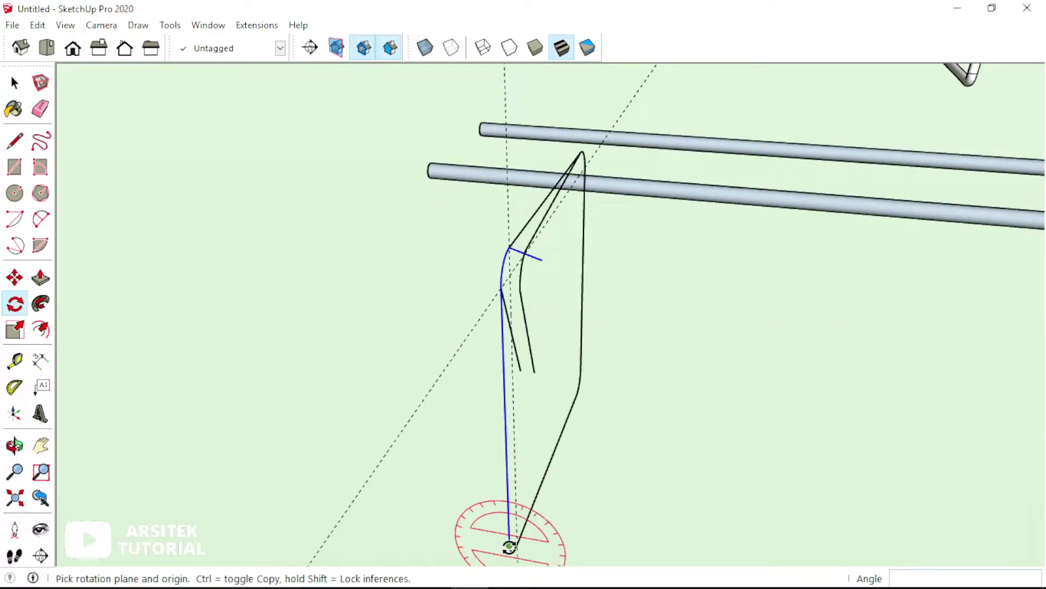
pyautogui.scroll(2, 509, 550)
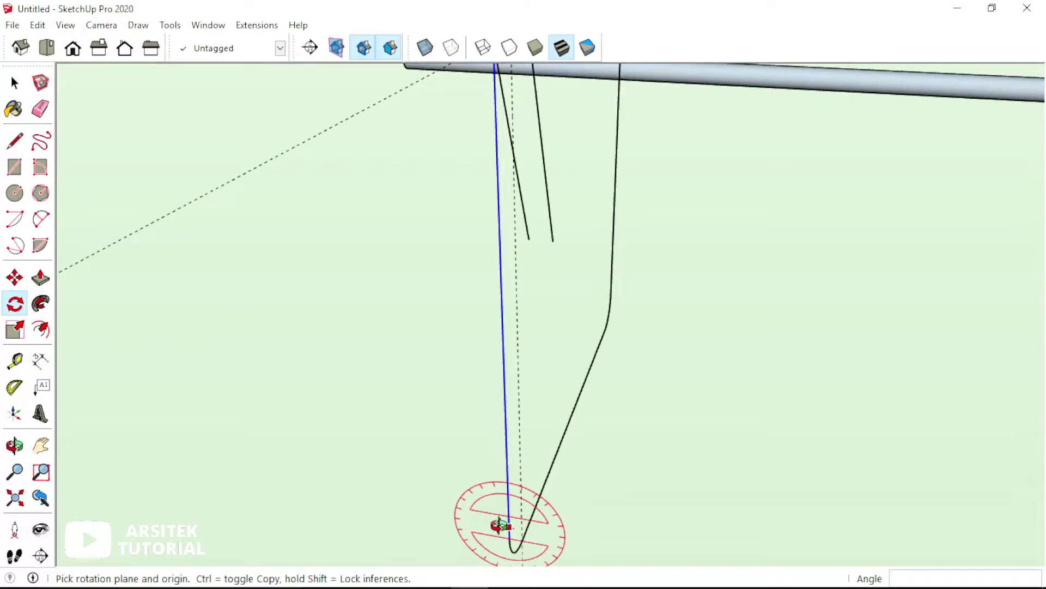
pyautogui.moveTo(498, 526)
pyautogui.mouseDown(button='middle')
pyautogui.moveTo(384, 480)
pyautogui.moveTo(392, 490)
pyautogui.mouseUp(button='middle')
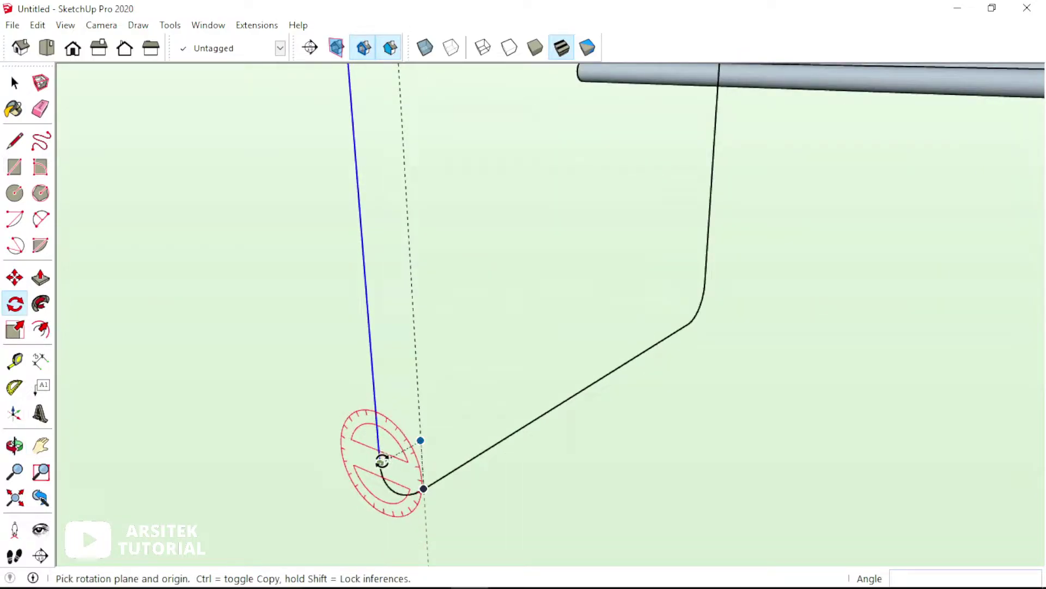
pyautogui.click(382, 463)
pyautogui.moveTo(382, 463); pyautogui.dragTo(422, 183, button='middle')
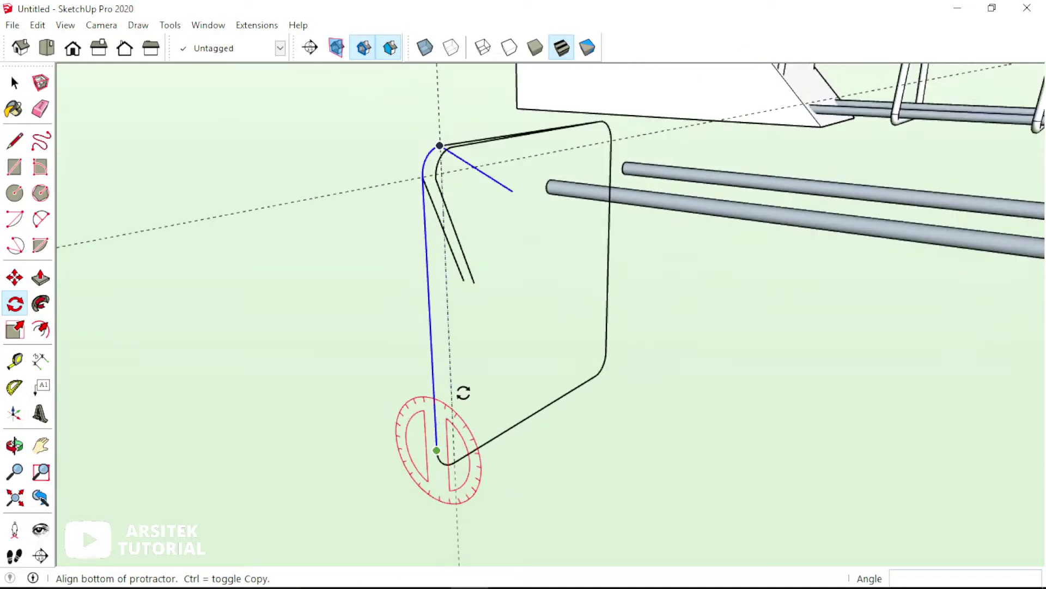
pyautogui.click(422, 181)
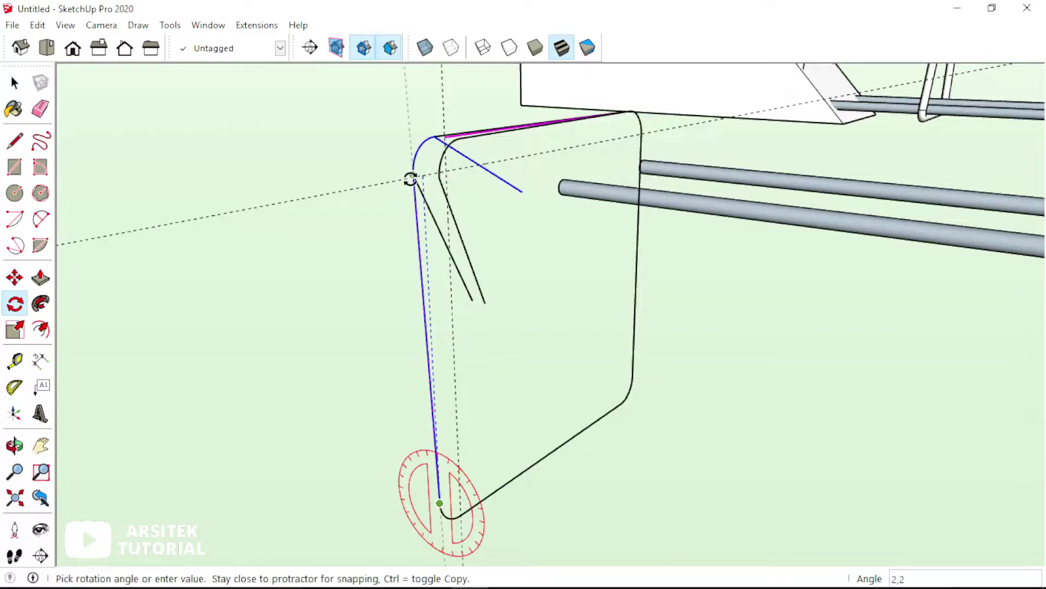
pyautogui.press('ctrl')
pyautogui.write('2')
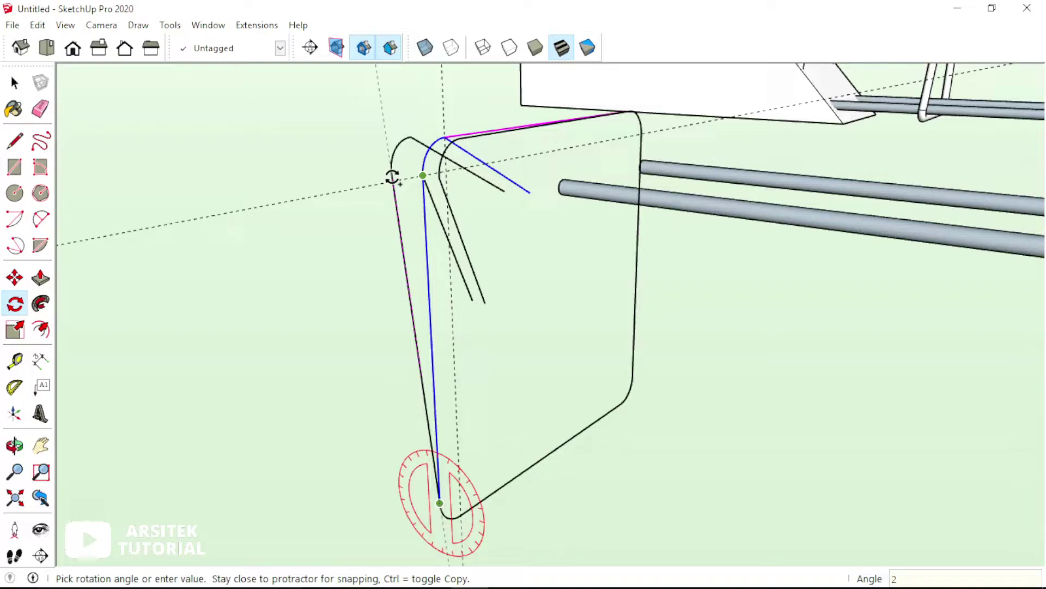
pyautogui.press('Return')
pyautogui.press('space')
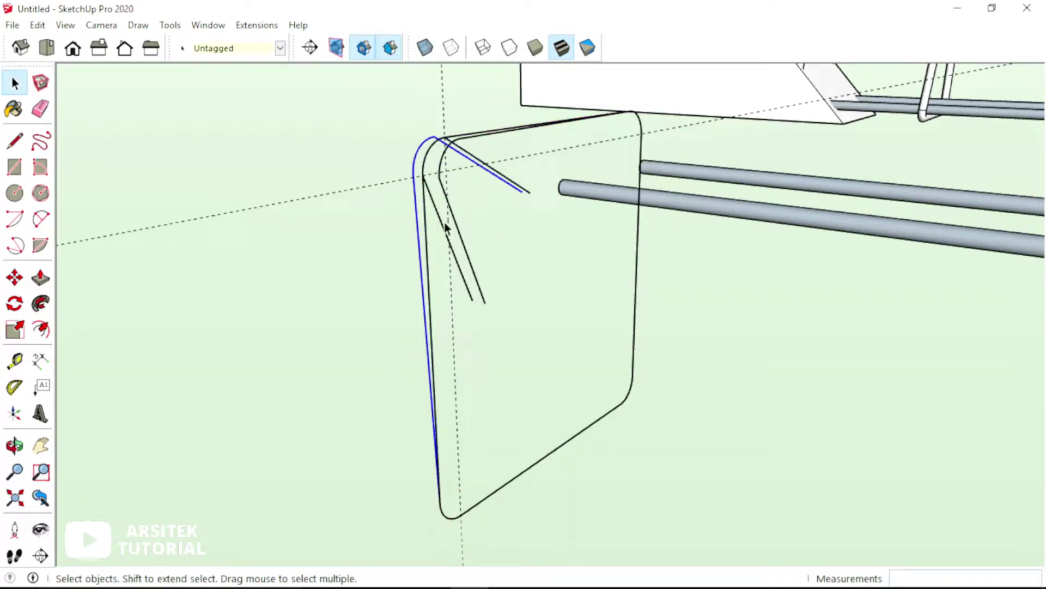
# Step: Delete two leftover duplicate lines and the leftover middle arc
pyautogui.scroll(1, 446, 228)
pyautogui.scroll(1, 451, 224)
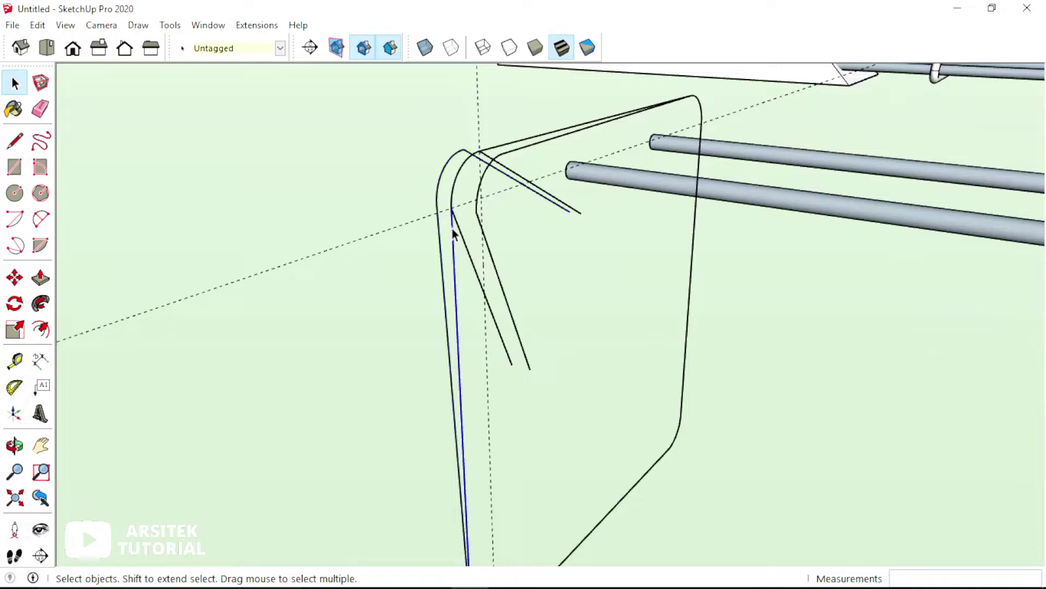
pyautogui.press('Delete')
pyautogui.click(460, 235)
pyautogui.press('Delete')
pyautogui.click(457, 194)
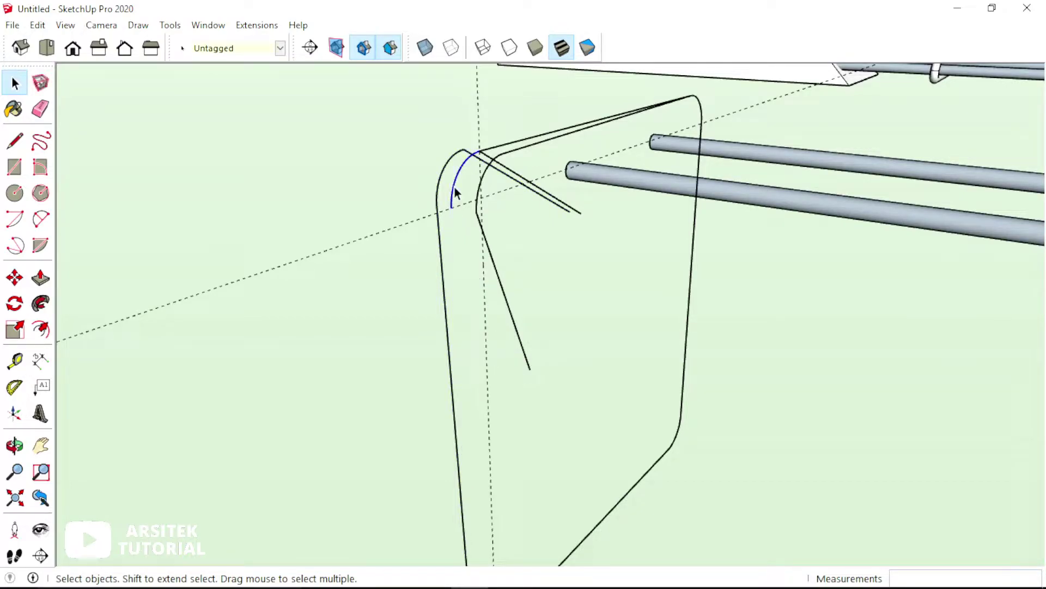
pyautogui.press('Delete')
# Step: Delete the extra horizontal and diagonal lines and the vertical guide
pyautogui.moveTo(488, 166)
pyautogui.mouseDown(button='middle')
pyautogui.moveTo(479, 299)
pyautogui.moveTo(509, 290)
pyautogui.moveTo(363, 285)
pyautogui.moveTo(436, 242)
pyautogui.mouseUp(button='middle')
pyautogui.click(474, 315)
pyautogui.press('Delete')
pyautogui.click(488, 306)
pyautogui.press('Delete')
pyautogui.click(423, 232)
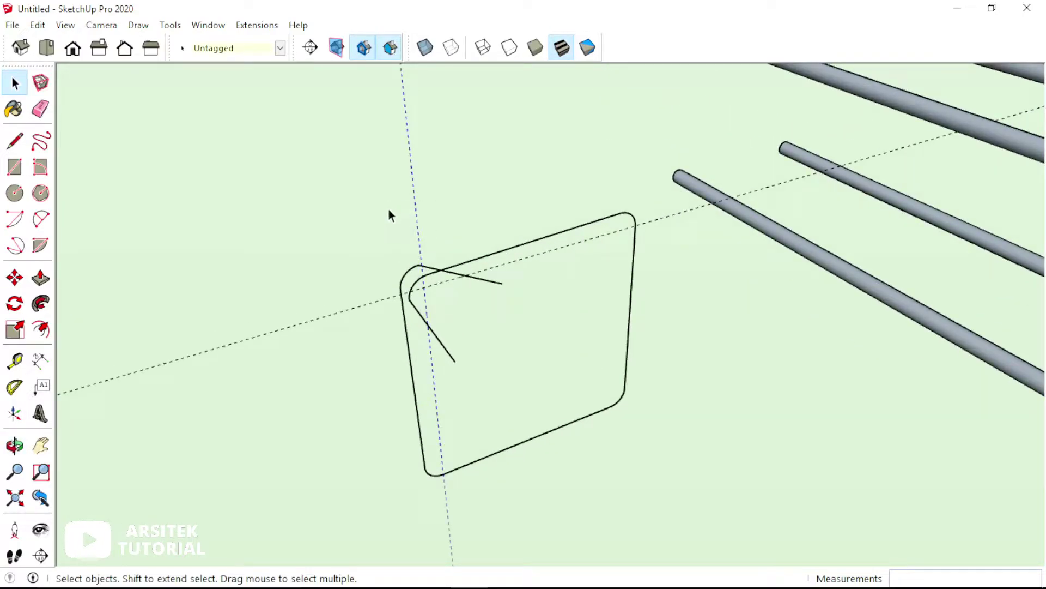
pyautogui.press('Delete')
pyautogui.moveTo(321, 279)
pyautogui.mouseDown(button='middle')
pyautogui.moveTo(478, 378)
pyautogui.moveTo(647, 423)
pyautogui.moveTo(580, 414)
pyautogui.moveTo(599, 417)
pyautogui.moveTo(581, 381)
pyautogui.moveTo(453, 391)
pyautogui.mouseUp(button='middle')
# Step: Orbit and zoom to view the rods and the stirrup outline at an angle
pyautogui.scroll(-3, 434, 358)
pyautogui.scroll(-2, 431, 332)
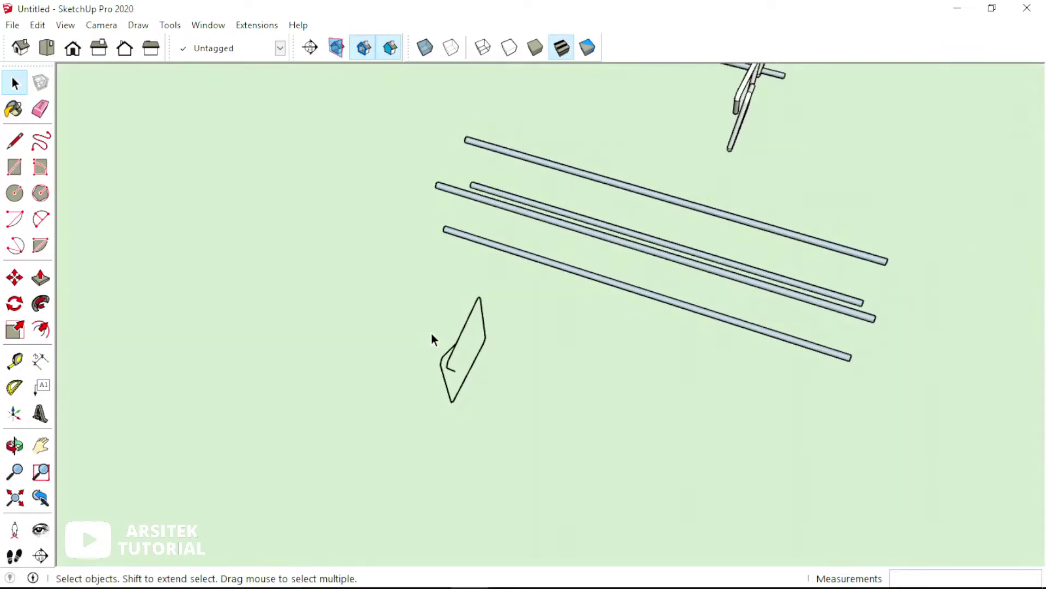
pyautogui.scroll(6, 680, 163)
pyautogui.moveTo(680, 164)
pyautogui.mouseDown(button='middle')
pyautogui.moveTo(647, 251)
pyautogui.moveTo(750, 196)
pyautogui.moveTo(534, 247)
pyautogui.moveTo(609, 240)
pyautogui.mouseUp(button='middle')
pyautogui.scroll(-5, 709, 229)
pyautogui.moveTo(812, 225)
pyautogui.mouseDown(button='middle')
pyautogui.moveTo(629, 312)
pyautogui.moveTo(518, 294)
pyautogui.mouseUp(button='middle')
pyautogui.scroll(5, 473, 287)
pyautogui.scroll(2, 474, 286)
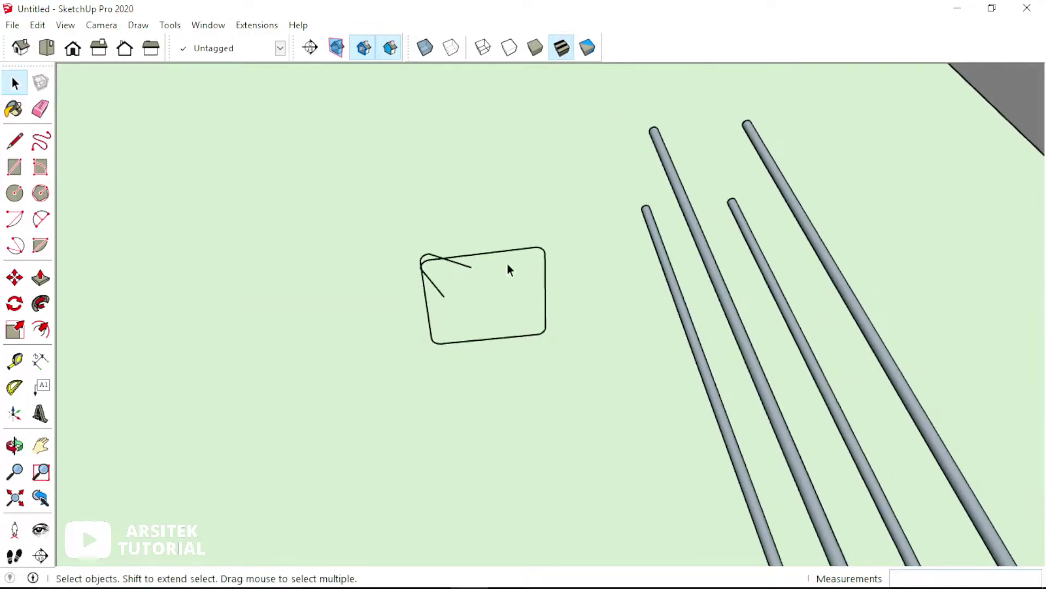
pyautogui.scroll(3, 508, 263)
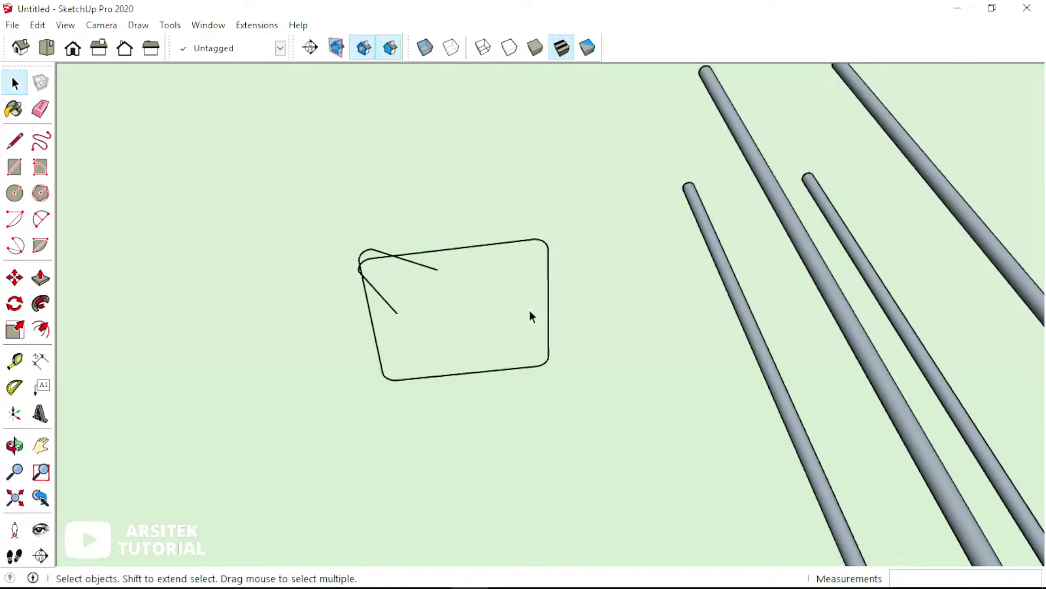
# Step: Draw a 4 mm radius circle centred on the stirrup outline's right edge
pyautogui.press('c')
pyautogui.scroll(3, 532, 306)
pyautogui.scroll(3, 533, 303)
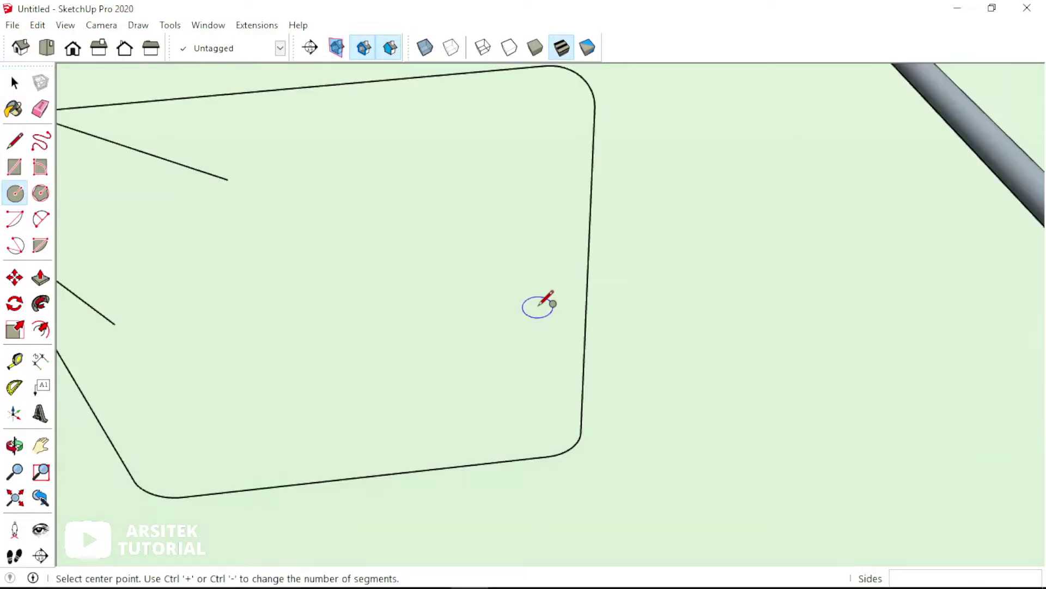
pyautogui.scroll(-4, 535, 305)
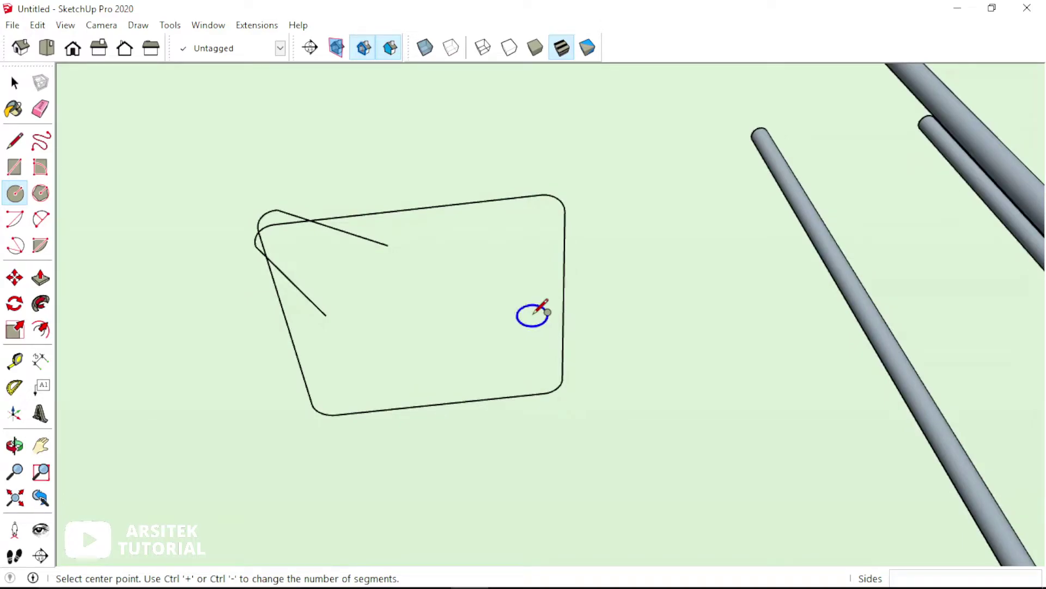
pyautogui.scroll(2, 548, 308)
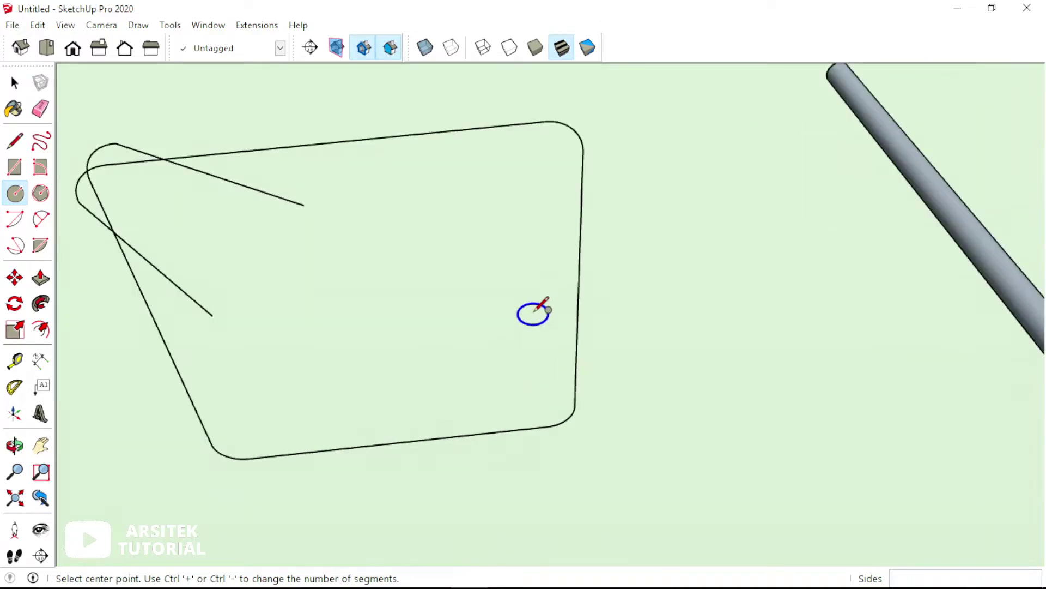
pyautogui.click(579, 298)
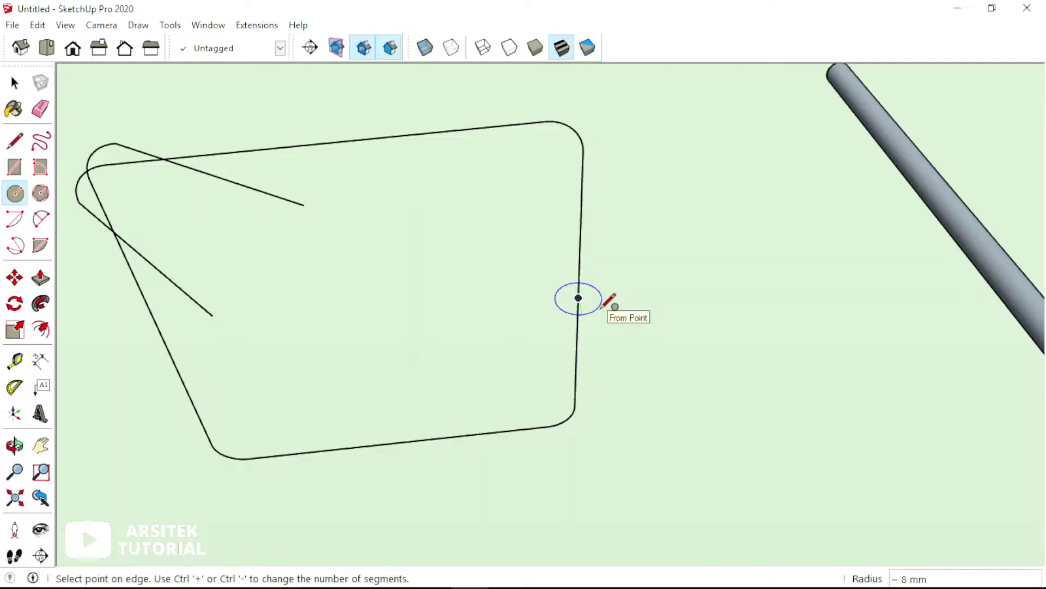
pyautogui.write('4')
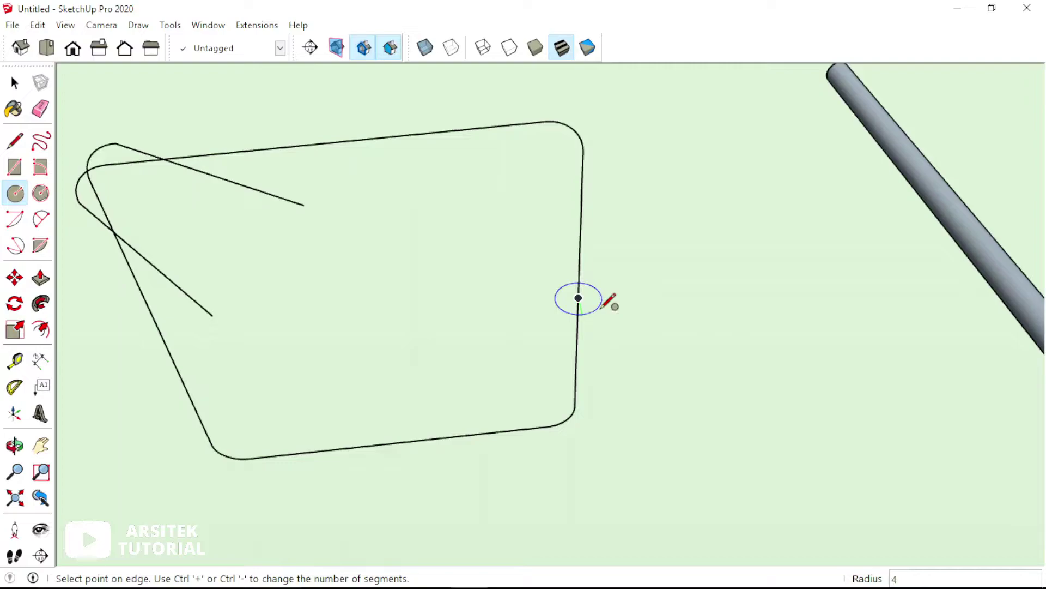
pyautogui.press('Return')
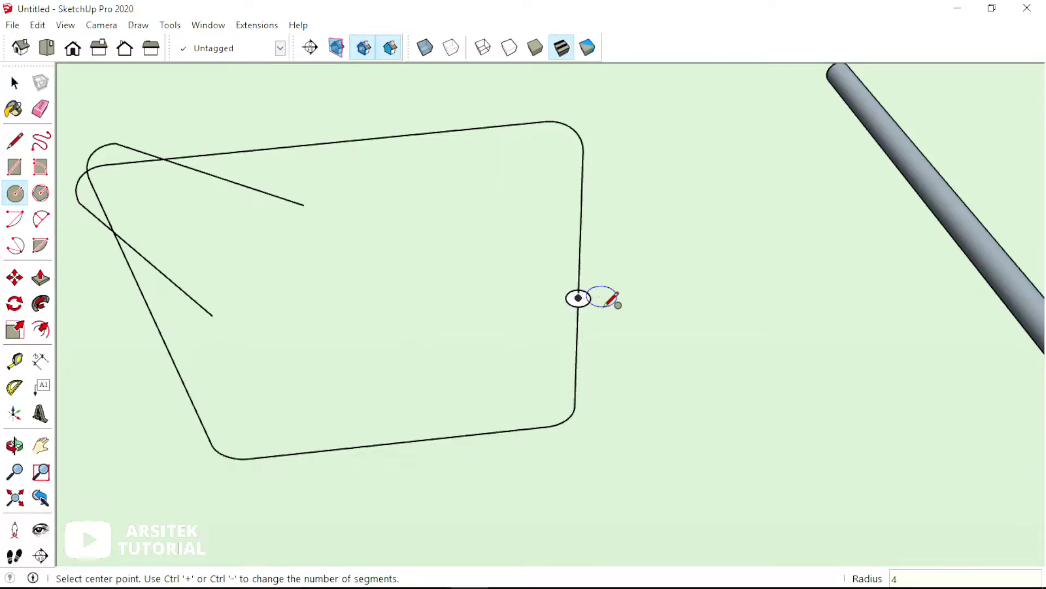
pyautogui.scroll(-5, 600, 297)
pyautogui.press('space')
pyautogui.moveTo(577, 334); pyautogui.dragTo(529, 309, button='middle')
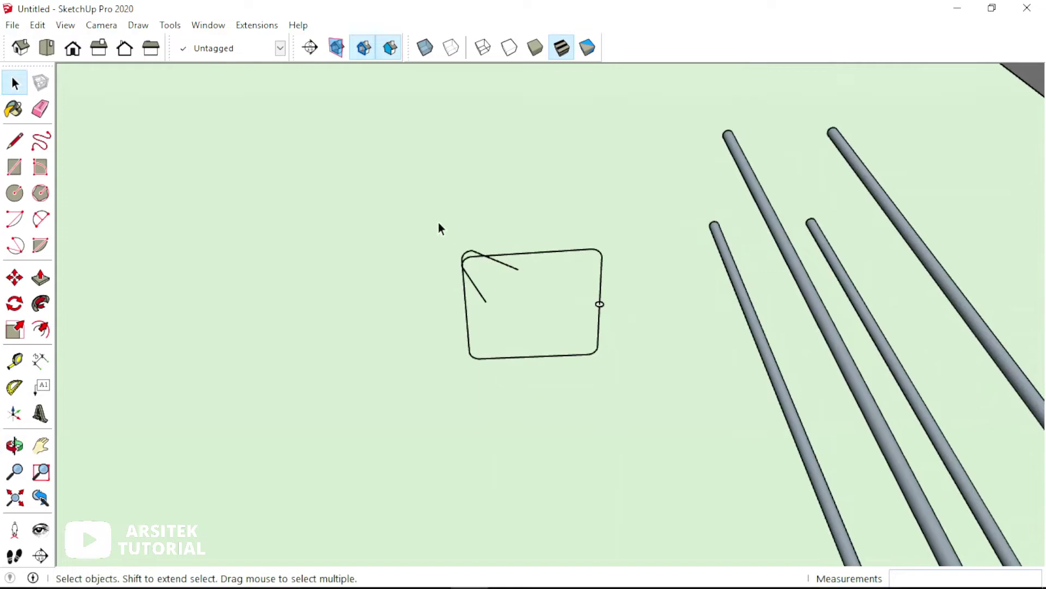
# Step: Copy the stirrup outline and its 4 mm circle about 186 mm to the left of the original
pyautogui.moveTo(438, 222); pyautogui.dragTo(650, 411)
pyautogui.scroll(1, 525, 333)
pyautogui.press('m')
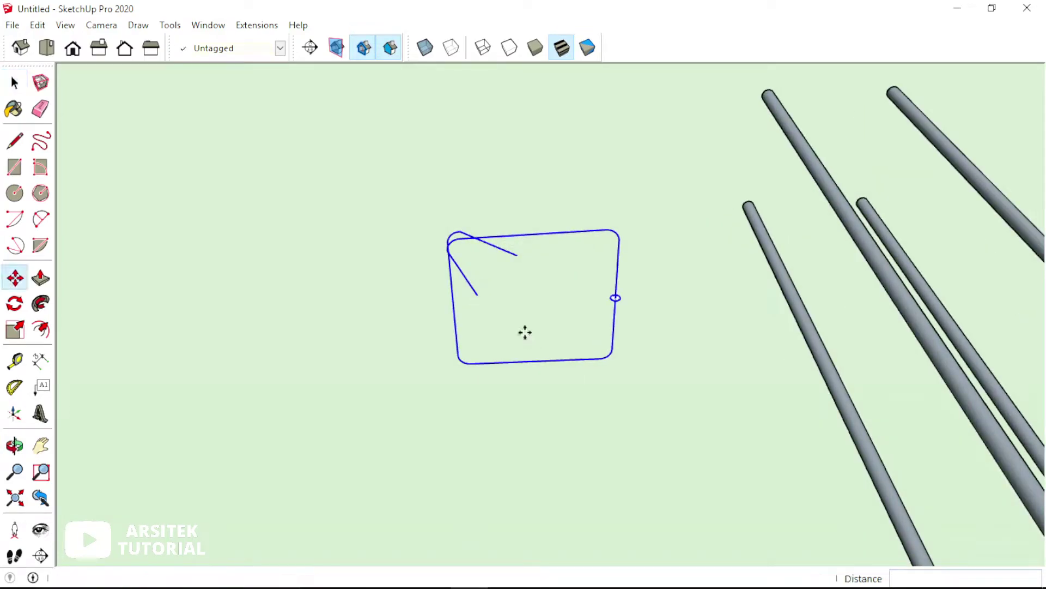
pyautogui.click(562, 333)
pyautogui.press('ctrl')
pyautogui.click(352, 339)
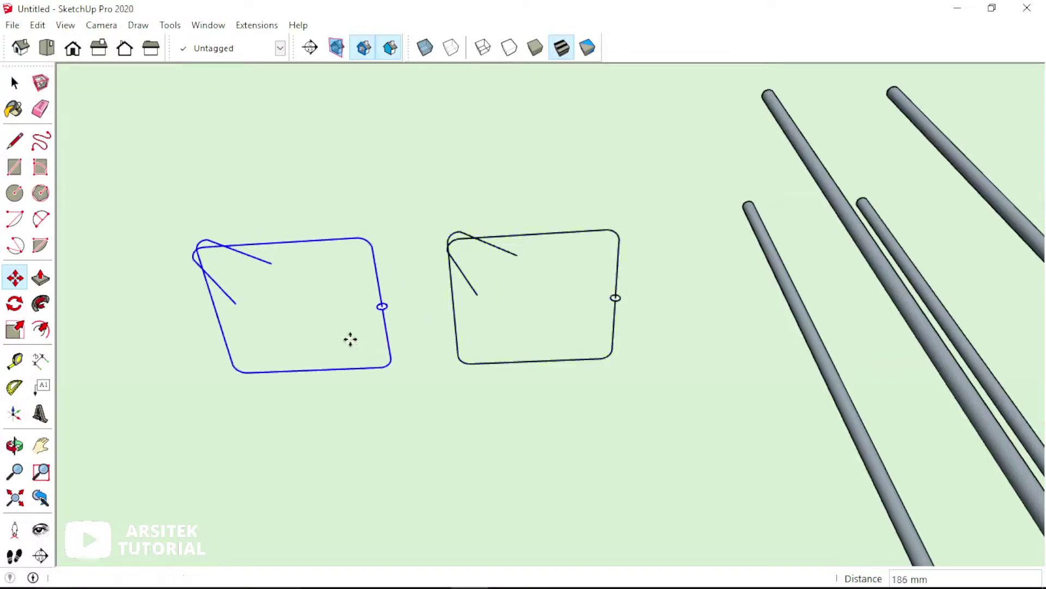
pyautogui.press('space')
pyautogui.click(495, 351)
pyautogui.scroll(1, 509, 321)
pyautogui.scroll(2, 517, 291)
# Step: Sweep the 4 mm circle along the right stirrup outline with Follow Me to form a solid bar
pyautogui.scroll(1, 529, 278)
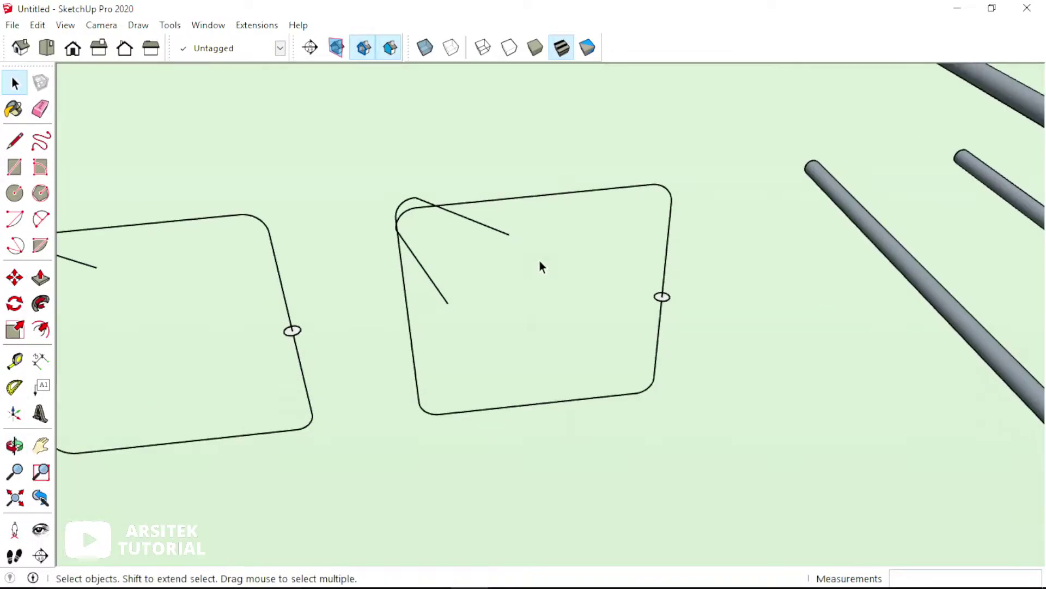
pyautogui.scroll(2, 663, 309)
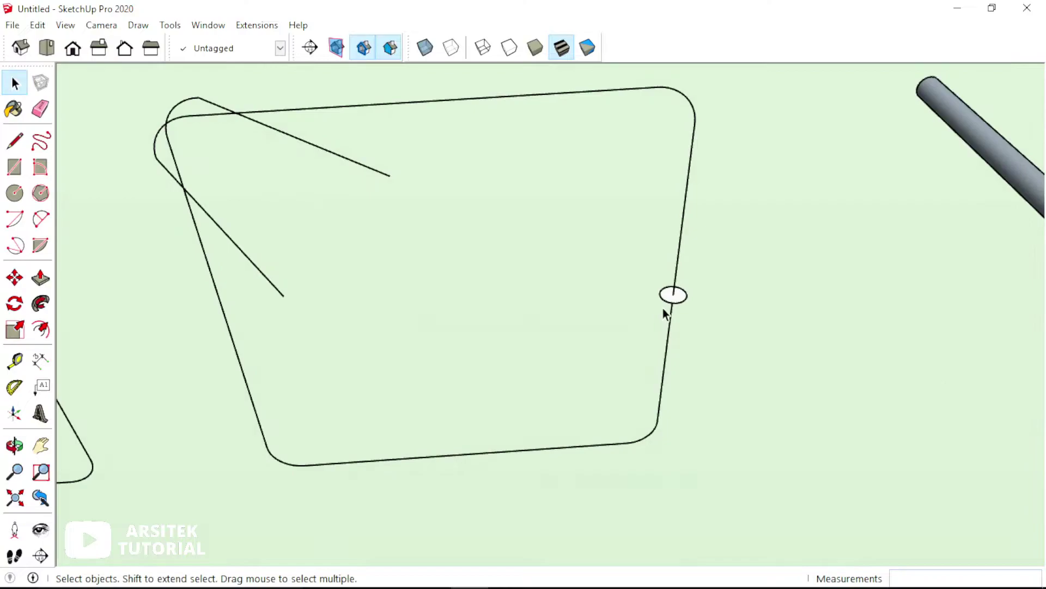
pyautogui.scroll(-2, 673, 299)
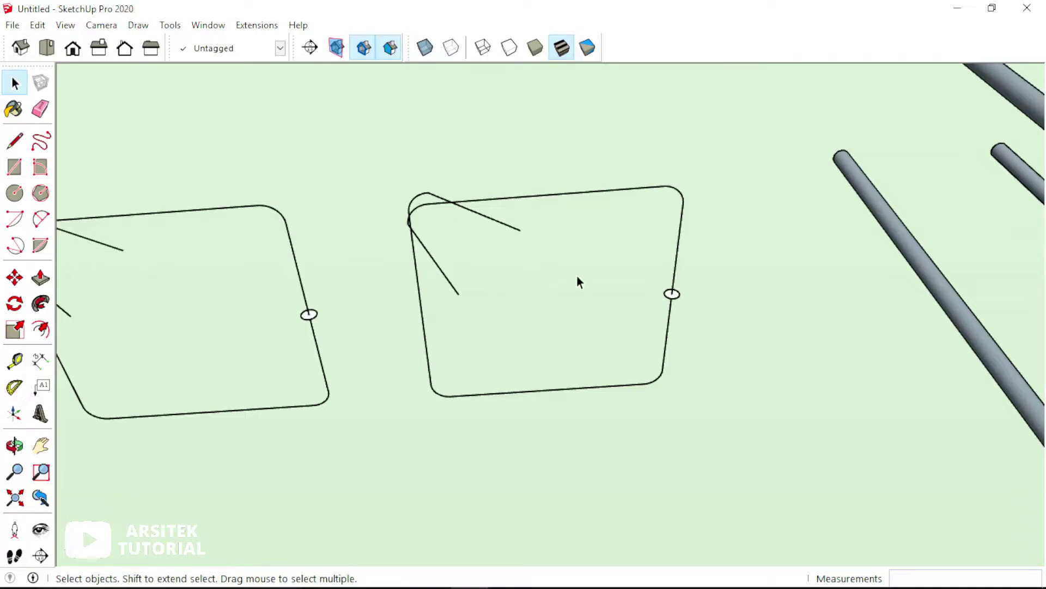
pyautogui.scroll(1, 609, 269)
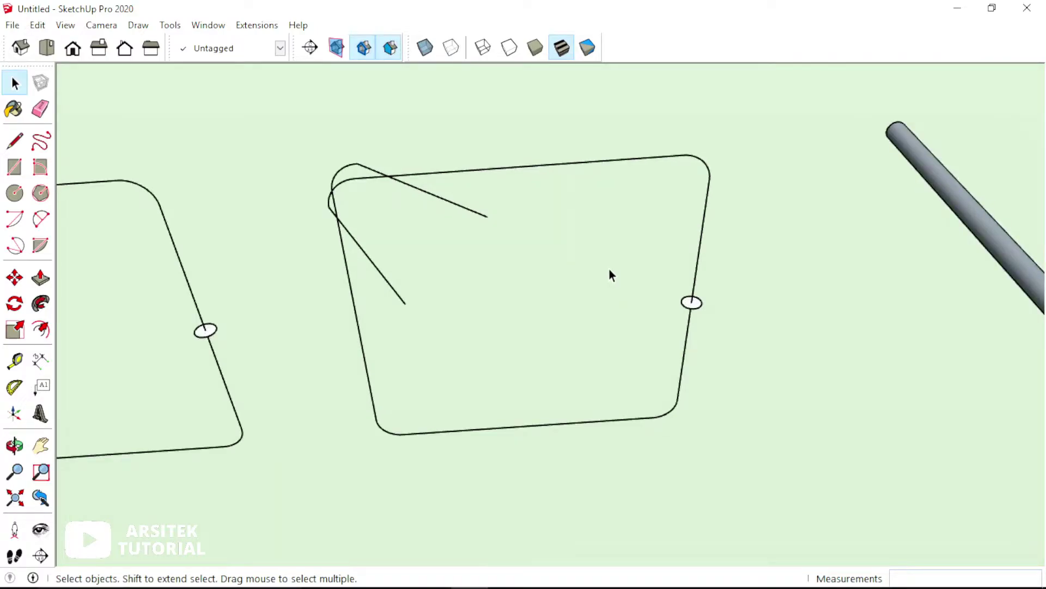
pyautogui.click(617, 164)
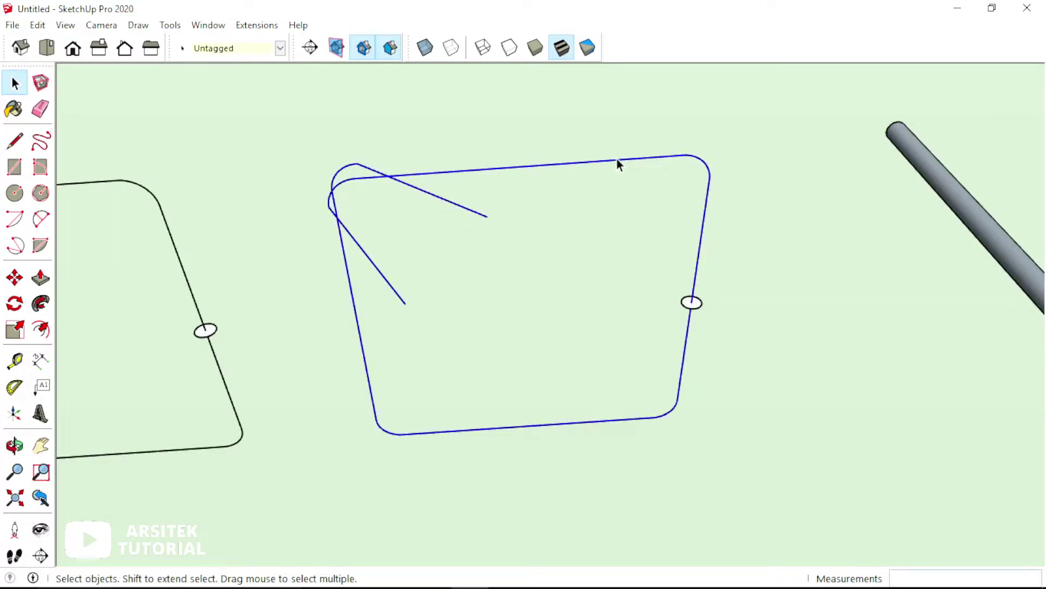
pyautogui.click(40, 303)
pyautogui.scroll(1, 691, 305)
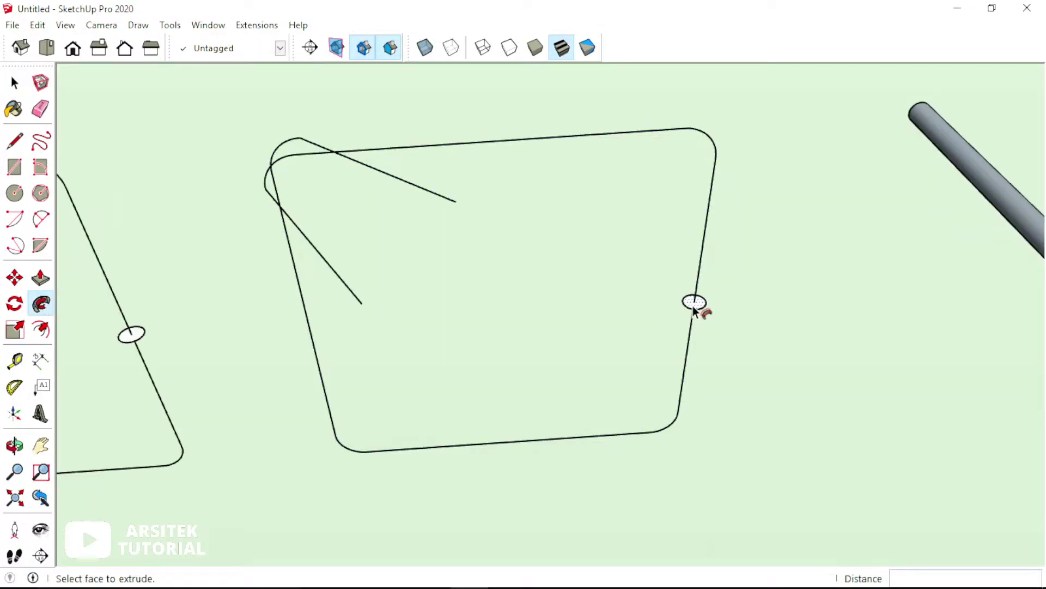
pyautogui.click(693, 302)
pyautogui.moveTo(614, 337); pyautogui.dragTo(479, 306, button='middle')
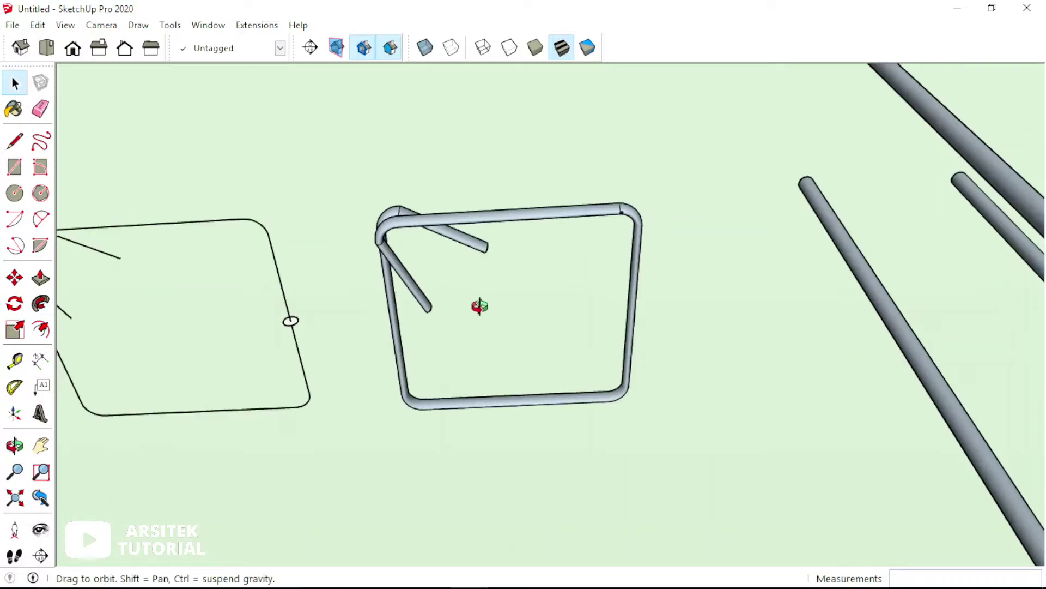
# Step: Orbit and zoom around the new bar to inspect its bends and hooked ends
pyautogui.scroll(1, 603, 206)
pyautogui.scroll(2, 637, 213)
pyautogui.scroll(1, 664, 211)
pyautogui.scroll(3, 634, 218)
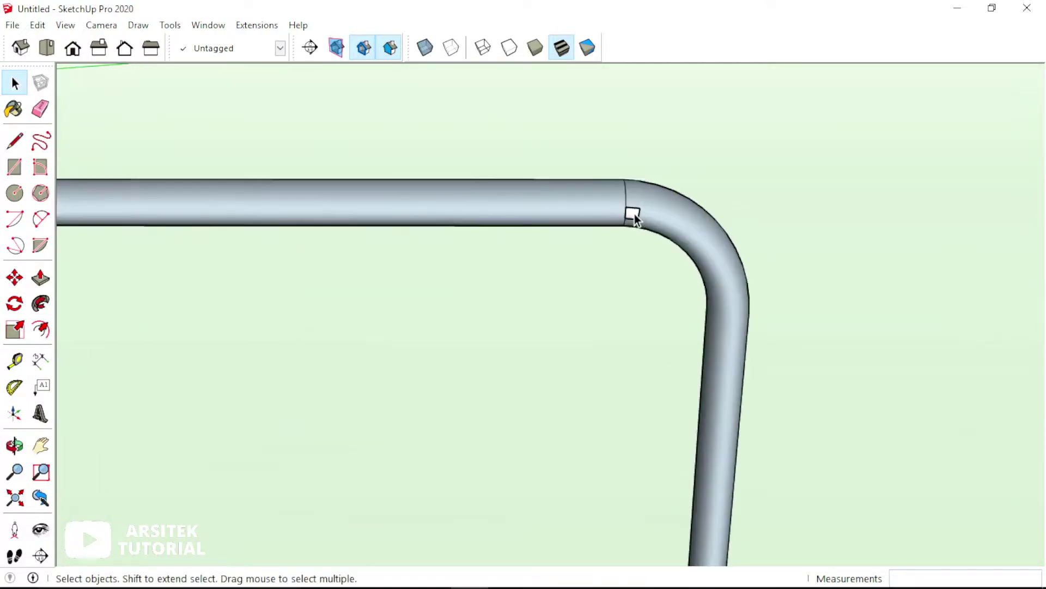
pyautogui.scroll(1, 635, 219)
pyautogui.moveTo(635, 220); pyautogui.dragTo(583, 315, button='middle')
pyautogui.scroll(2, 620, 254)
pyautogui.scroll(3, 609, 248)
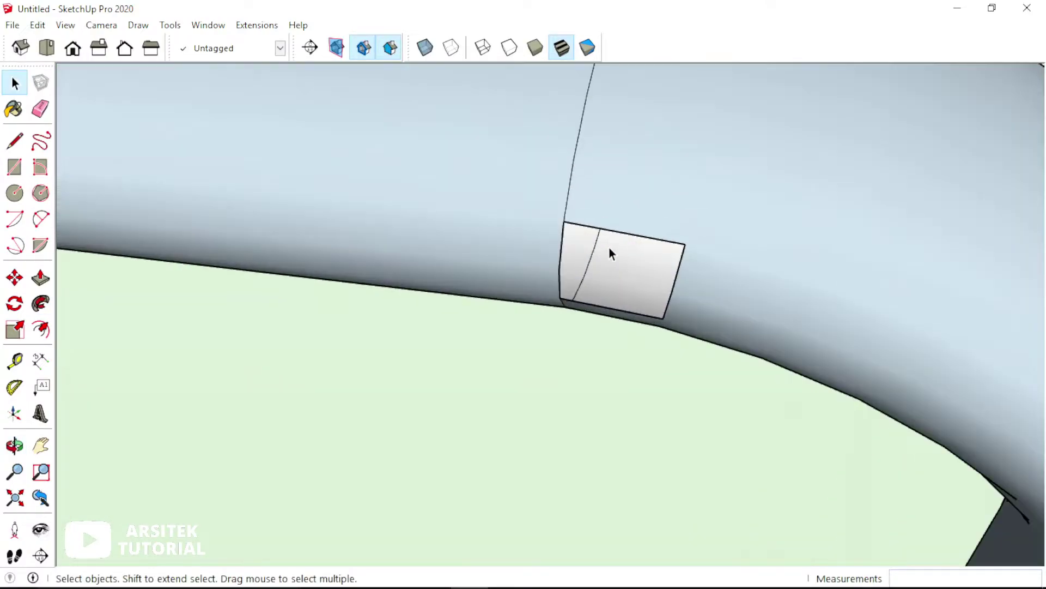
pyautogui.scroll(-2, 743, 236)
pyautogui.scroll(-1, 736, 231)
pyautogui.scroll(-2, 725, 263)
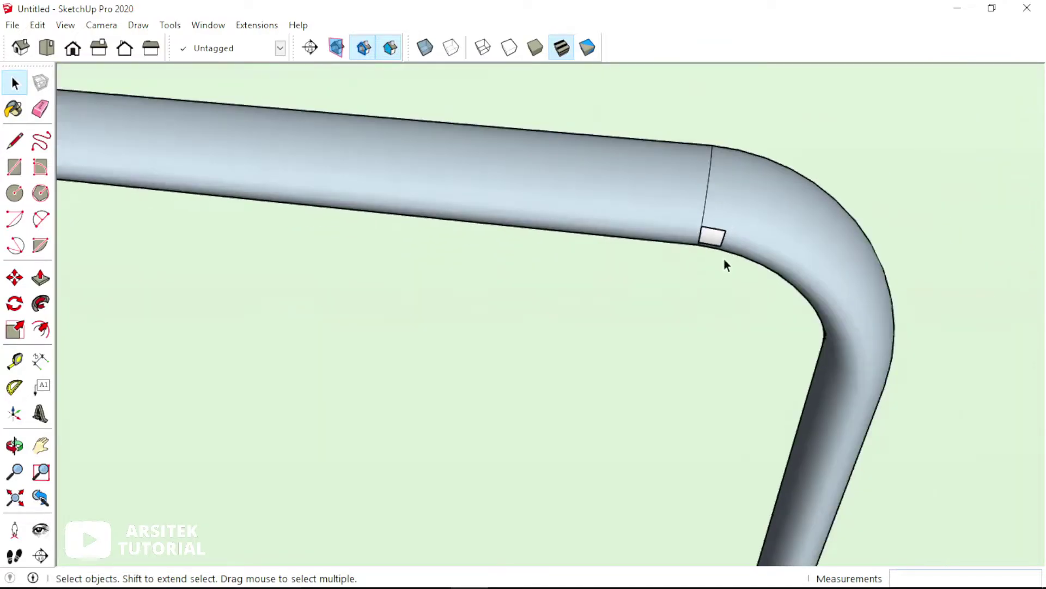
pyautogui.moveTo(725, 264); pyautogui.dragTo(885, 133, button='middle')
pyautogui.scroll(-5, 721, 208)
pyautogui.scroll(2, 642, 245)
pyautogui.scroll(4, 674, 217)
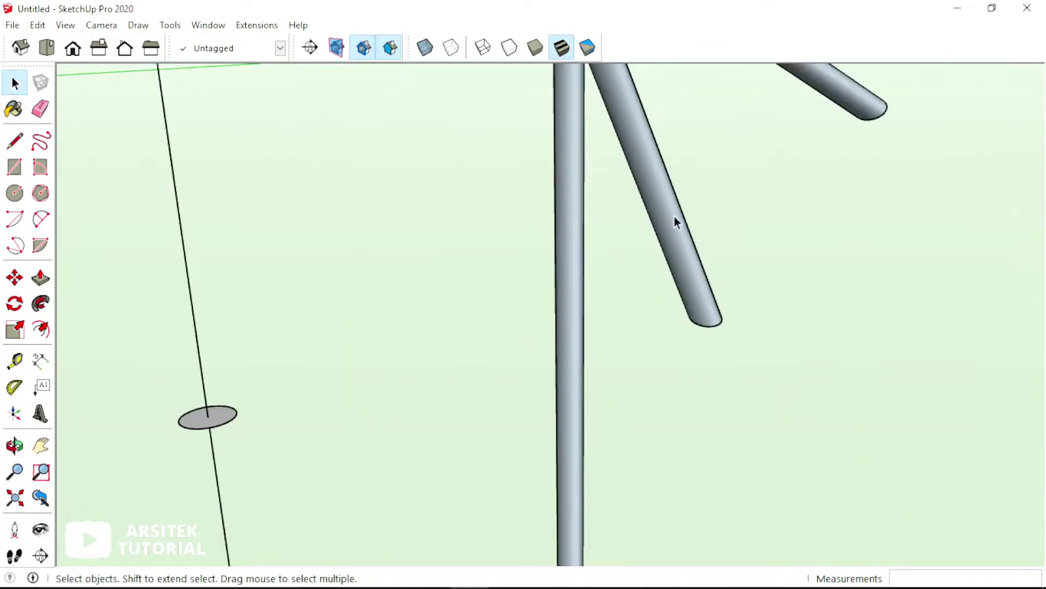
pyautogui.moveTo(675, 217); pyautogui.dragTo(525, 343, button='middle')
pyautogui.scroll(-3, 695, 281)
pyautogui.scroll(2, 783, 260)
pyautogui.scroll(2, 667, 305)
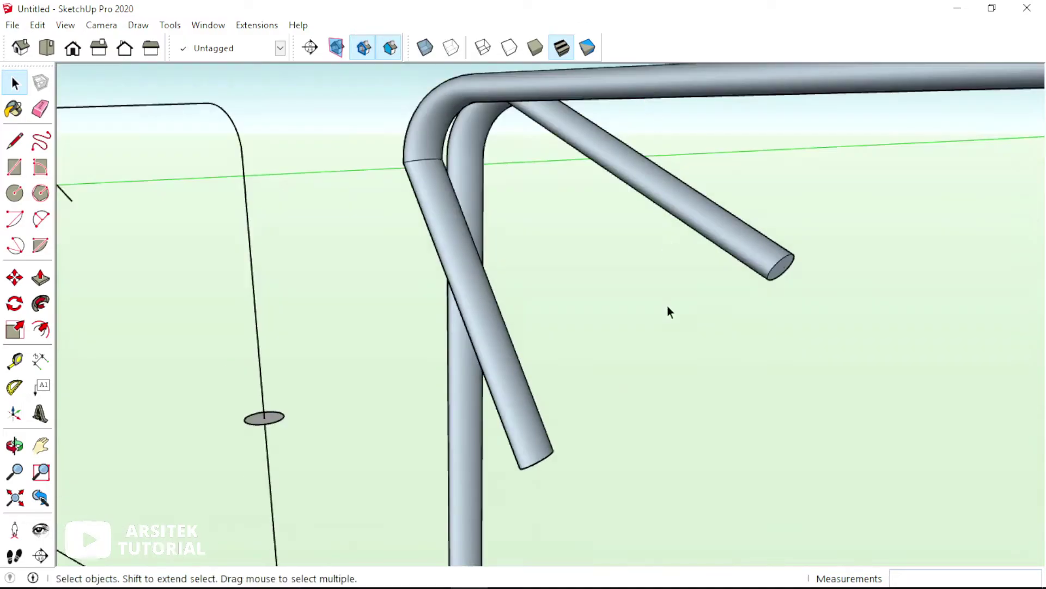
pyautogui.moveTo(667, 305)
pyautogui.mouseDown(button='middle')
pyautogui.moveTo(533, 123)
pyautogui.moveTo(478, 128)
pyautogui.moveTo(518, 168)
pyautogui.mouseUp(button='middle')
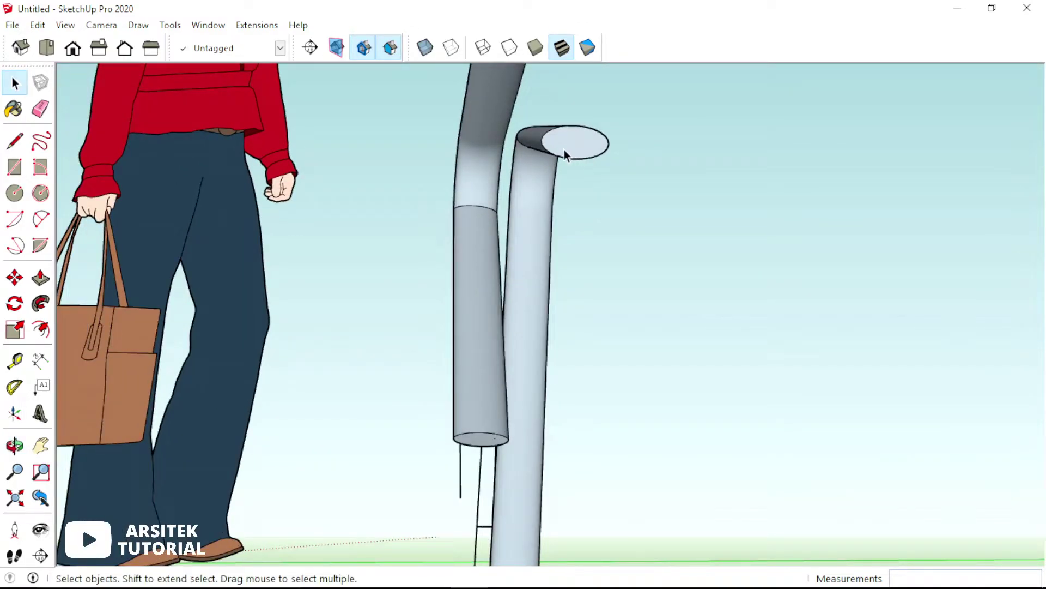
pyautogui.moveTo(564, 149)
pyautogui.mouseDown(button='middle')
pyautogui.moveTo(561, 206)
pyautogui.moveTo(789, 316)
pyautogui.mouseUp(button='middle')
# Step: Orbit and zoom until the unswept left stirrup outline and its circle fill the view
pyautogui.scroll(3, 522, 245)
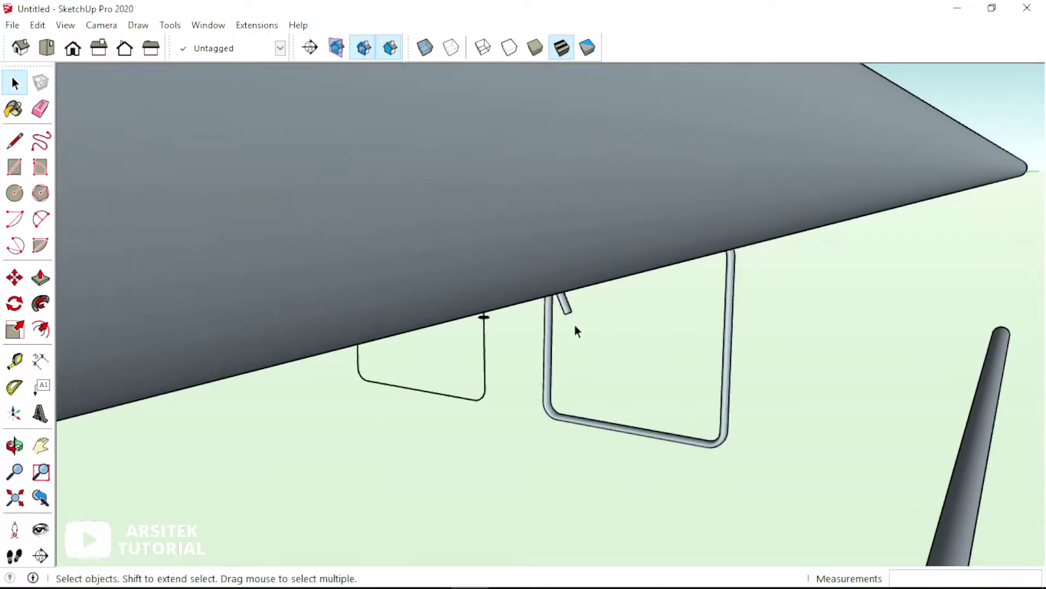
pyautogui.moveTo(576, 327); pyautogui.dragTo(560, 297, button='middle')
pyautogui.scroll(-5, 496, 229)
pyautogui.scroll(5, 490, 224)
pyautogui.moveTo(490, 224); pyautogui.dragTo(461, 194, button='middle')
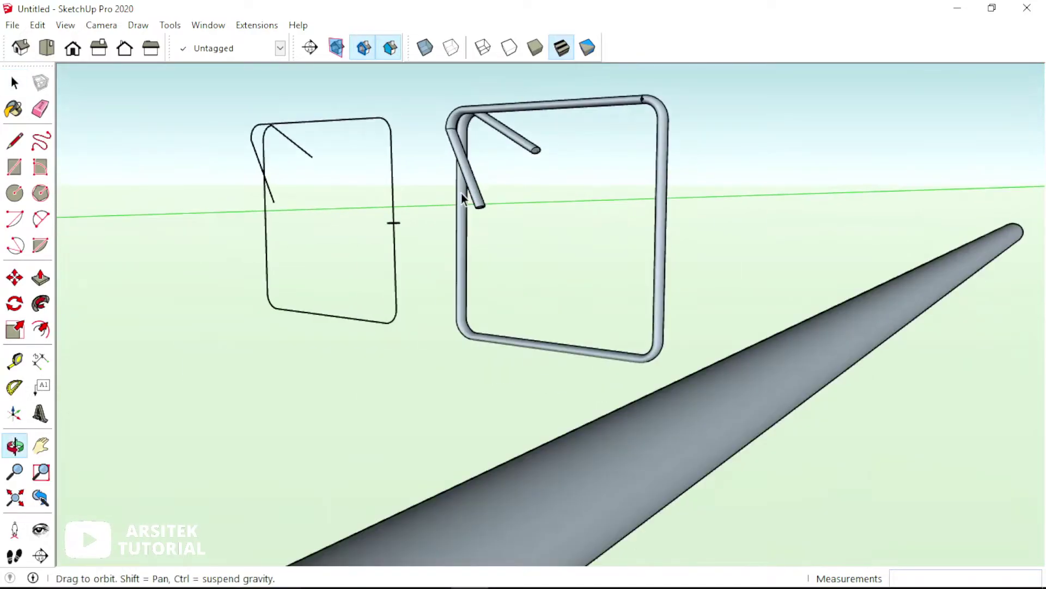
pyautogui.scroll(5, 480, 207)
pyautogui.scroll(3, 503, 222)
pyautogui.moveTo(502, 222)
pyautogui.mouseDown(button='middle')
pyautogui.moveTo(451, 182)
pyautogui.moveTo(470, 204)
pyautogui.mouseUp(button='middle')
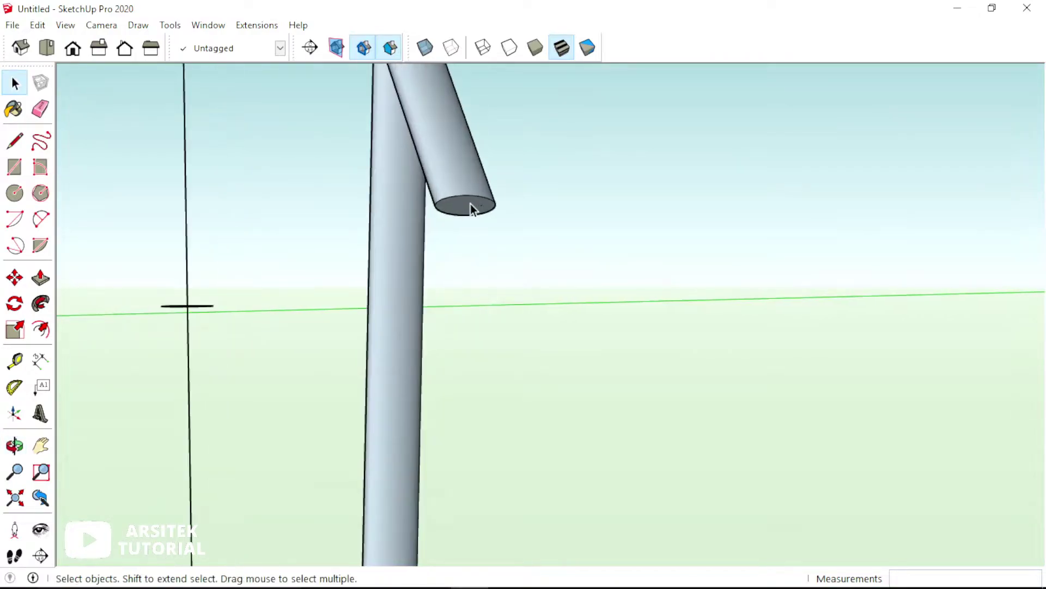
pyautogui.scroll(-5, 470, 204)
pyautogui.moveTo(531, 249)
pyautogui.mouseDown(button='middle')
pyautogui.moveTo(491, 252)
pyautogui.moveTo(724, 425)
pyautogui.mouseUp(button='middle')
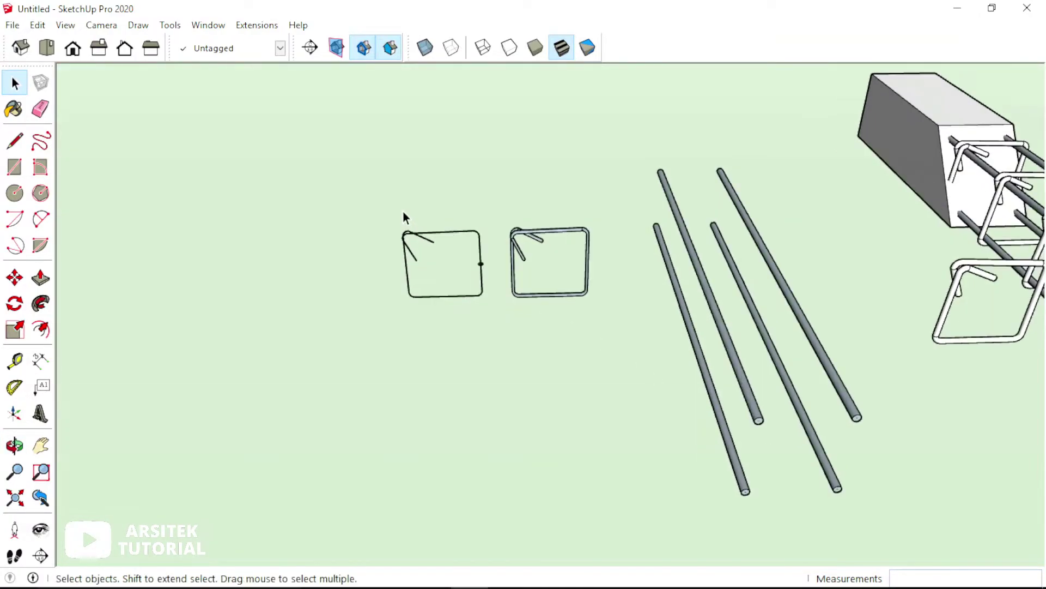
pyautogui.scroll(3, 503, 239)
pyautogui.scroll(1, 590, 249)
pyautogui.moveTo(437, 359)
pyautogui.mouseDown(button='middle')
pyautogui.moveTo(420, 380)
pyautogui.moveTo(428, 305)
pyautogui.moveTo(451, 362)
pyautogui.mouseUp(button='middle')
pyautogui.scroll(2, 420, 380)
pyautogui.scroll(3, 474, 324)
pyautogui.scroll(2, 474, 323)
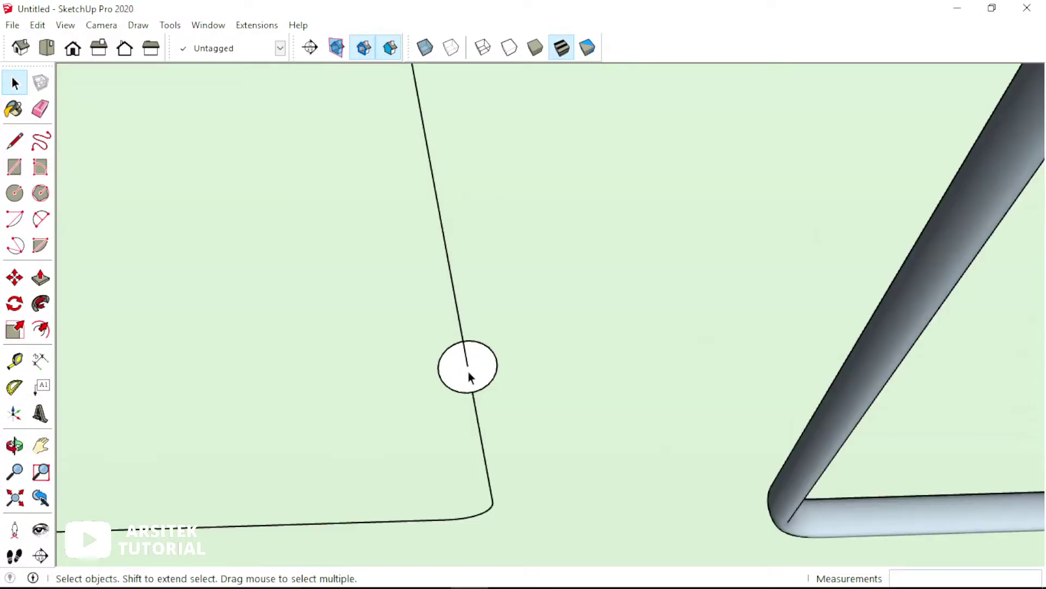
pyautogui.scroll(-3, 420, 312)
pyautogui.scroll(-4, 421, 312)
pyautogui.scroll(-1, 436, 325)
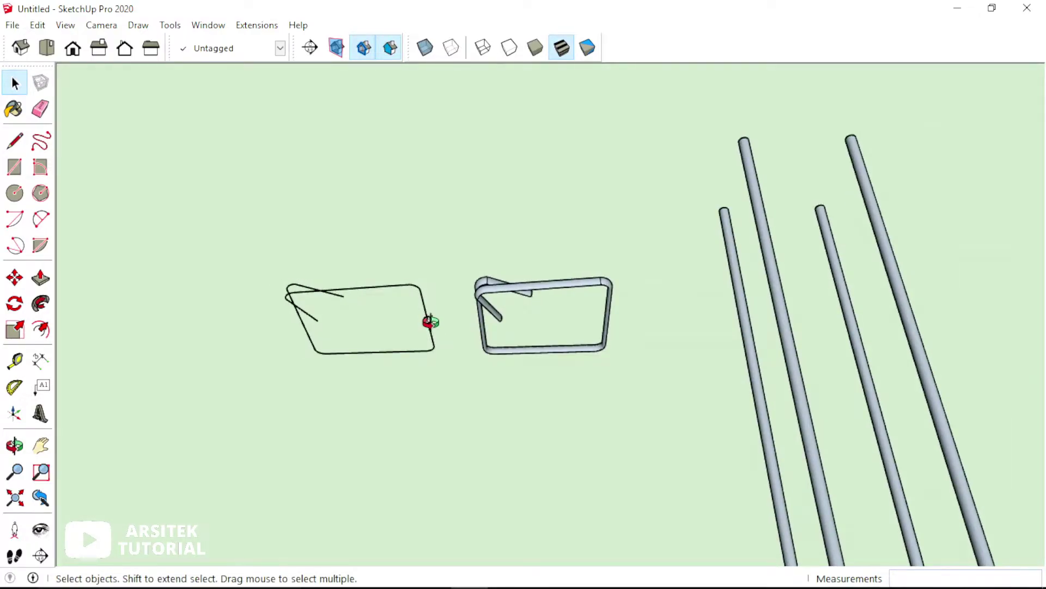
pyautogui.moveTo(429, 321); pyautogui.dragTo(399, 261, button='middle')
pyautogui.scroll(2, 398, 270)
pyautogui.scroll(2, 394, 282)
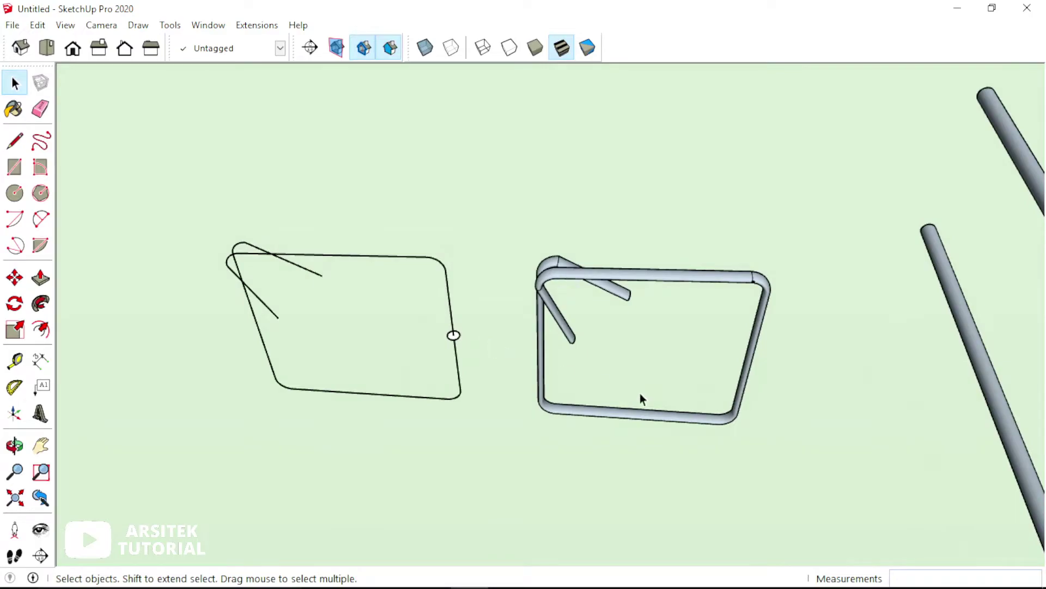
pyautogui.moveTo(640, 394); pyautogui.dragTo(689, 276, button='middle')
pyautogui.scroll(-2, 689, 279)
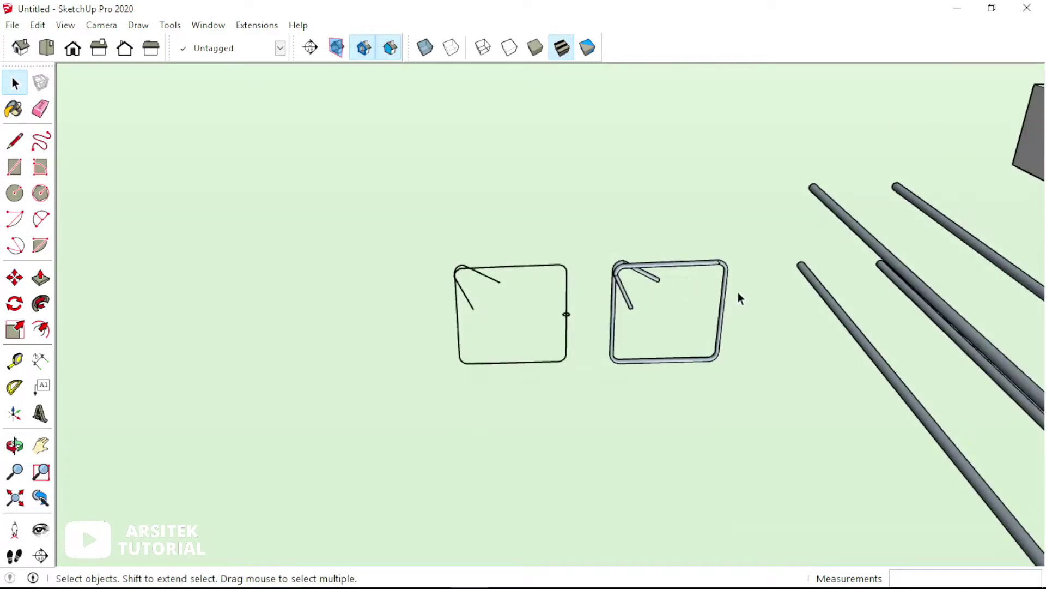
pyautogui.scroll(2, 527, 315)
pyautogui.scroll(3, 551, 314)
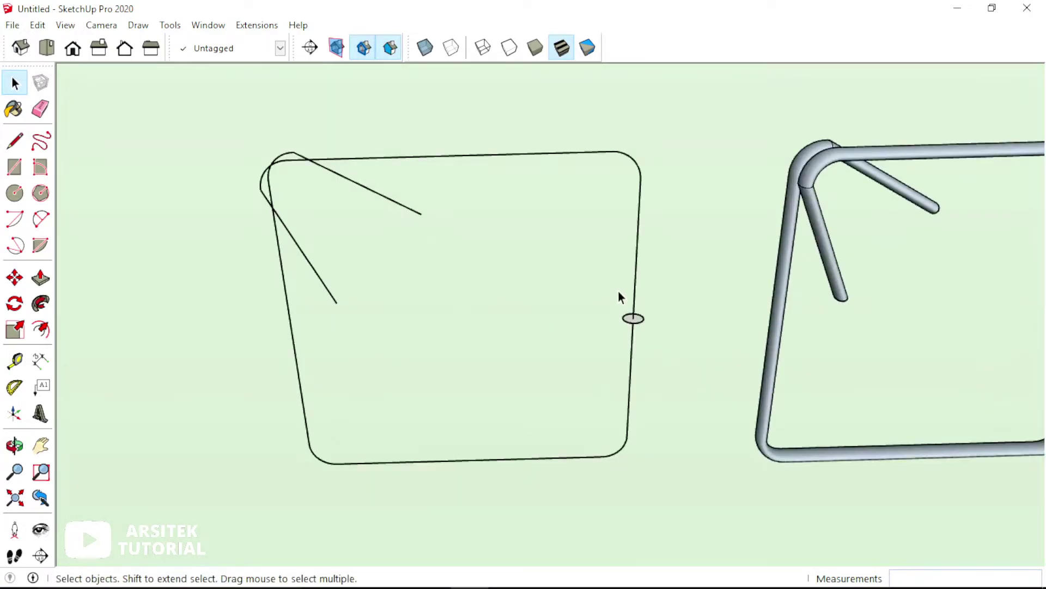
pyautogui.scroll(3, 638, 311)
# Step: Copy the 4 mm circle 20 mm up along the stirrup outline's right side
pyautogui.scroll(3, 648, 362)
pyautogui.click(644, 364)
pyautogui.scroll(1, 644, 365)
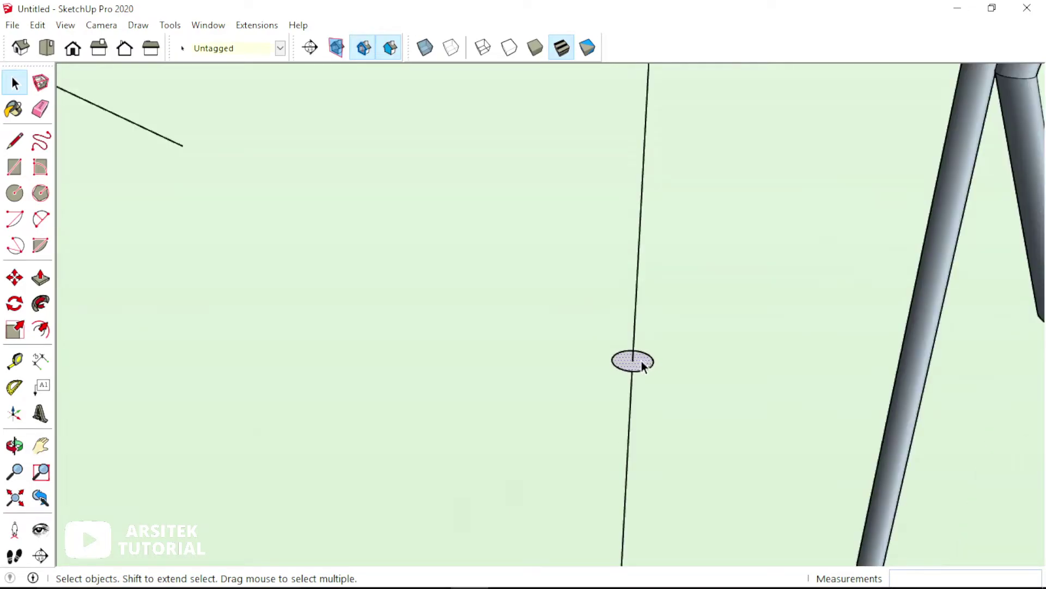
pyautogui.press('m')
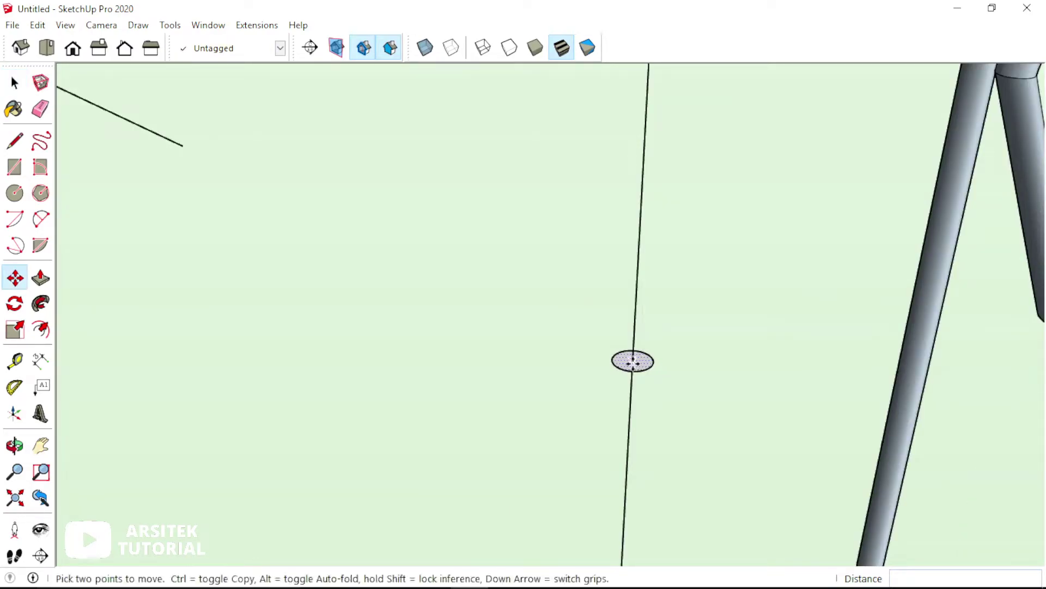
pyautogui.press('space')
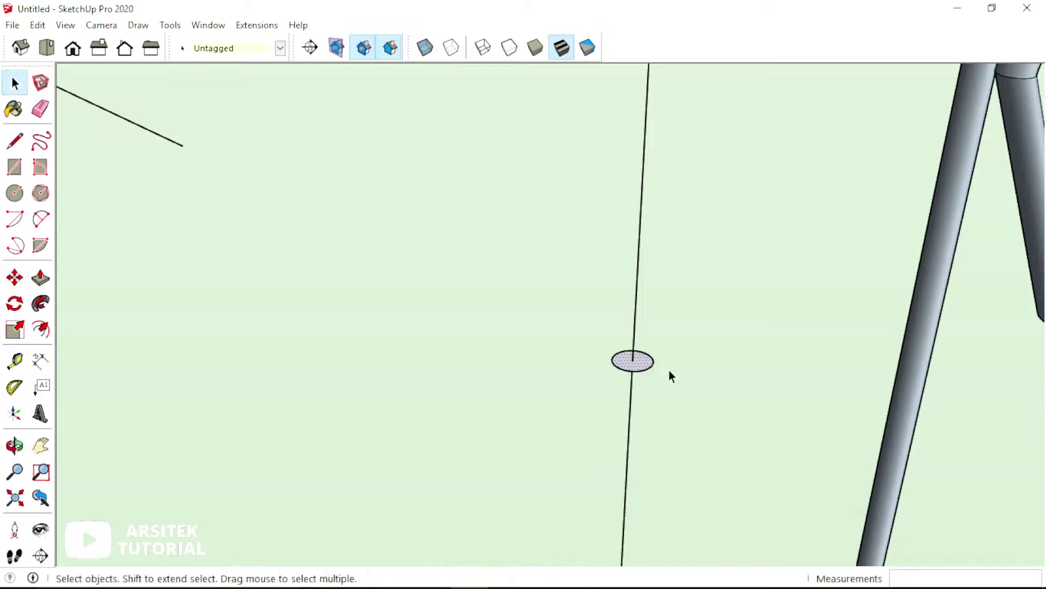
pyautogui.scroll(-3, 669, 371)
pyautogui.press('m')
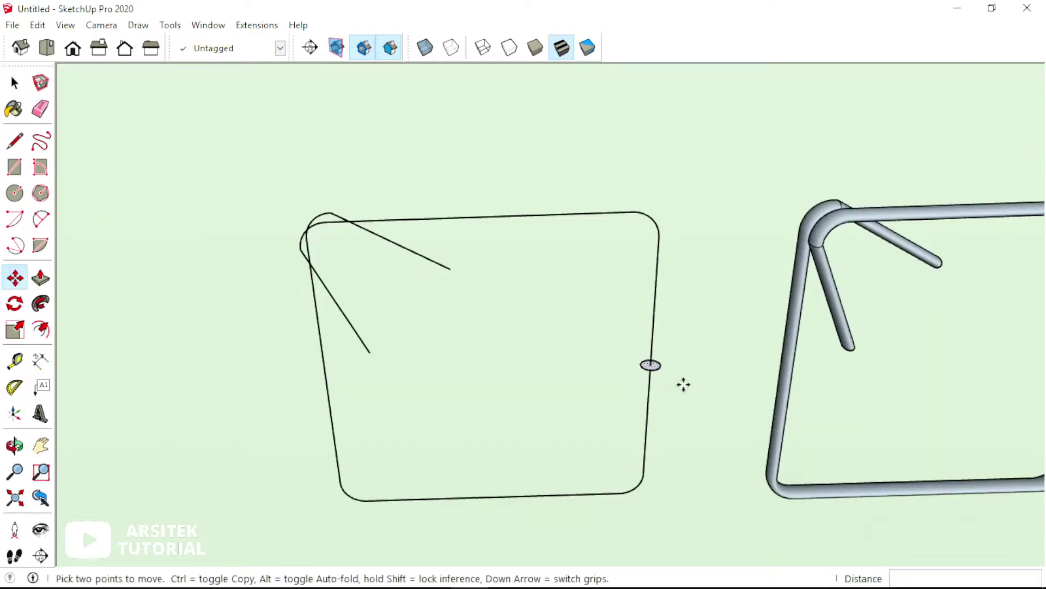
pyautogui.press('ctrl')
pyautogui.click(691, 389)
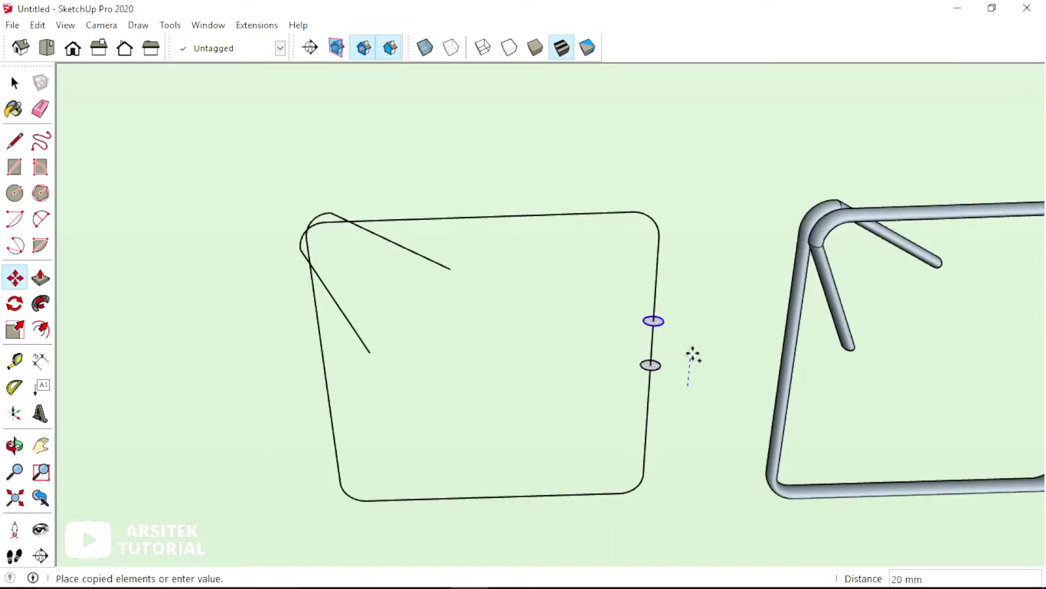
pyautogui.click(691, 360)
pyautogui.press('space')
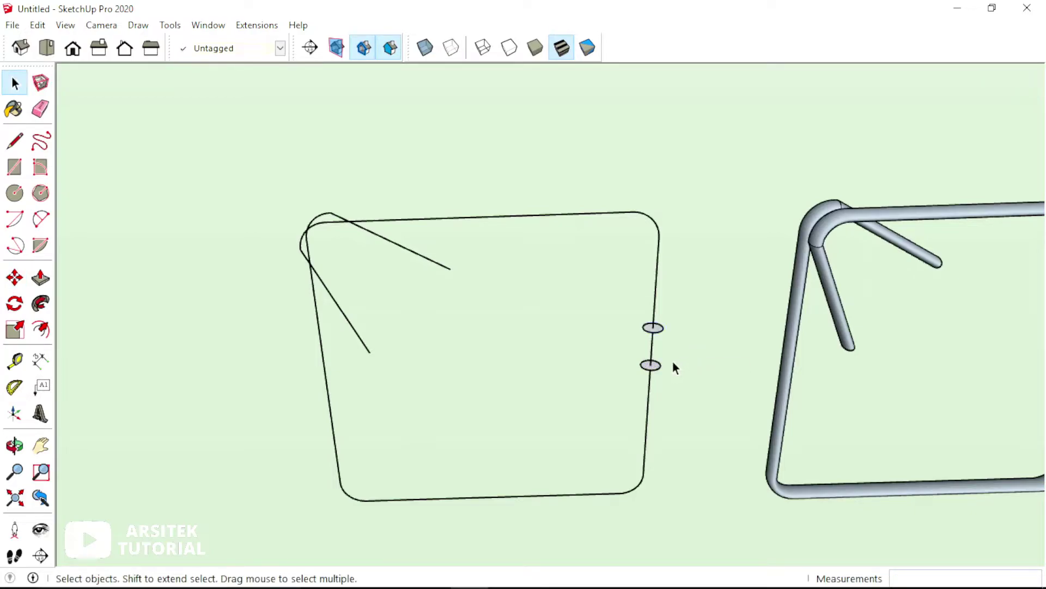
pyautogui.scroll(1, 660, 362)
pyautogui.scroll(3, 658, 330)
pyautogui.scroll(1, 658, 330)
# Step: Draw radius lines from both circle centres to split the outline edge
pyautogui.press('l')
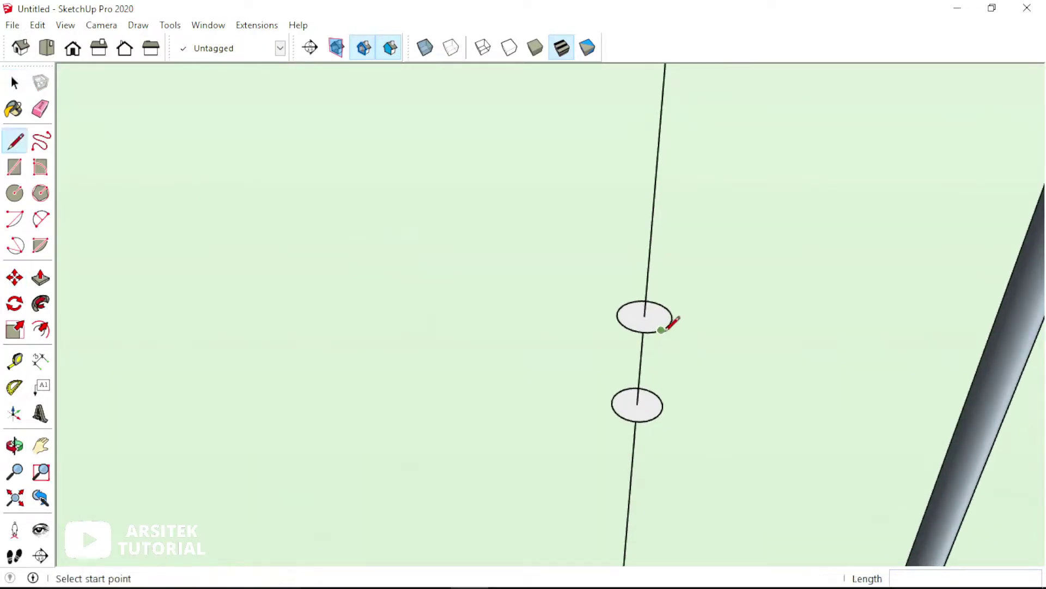
pyautogui.click(644, 315)
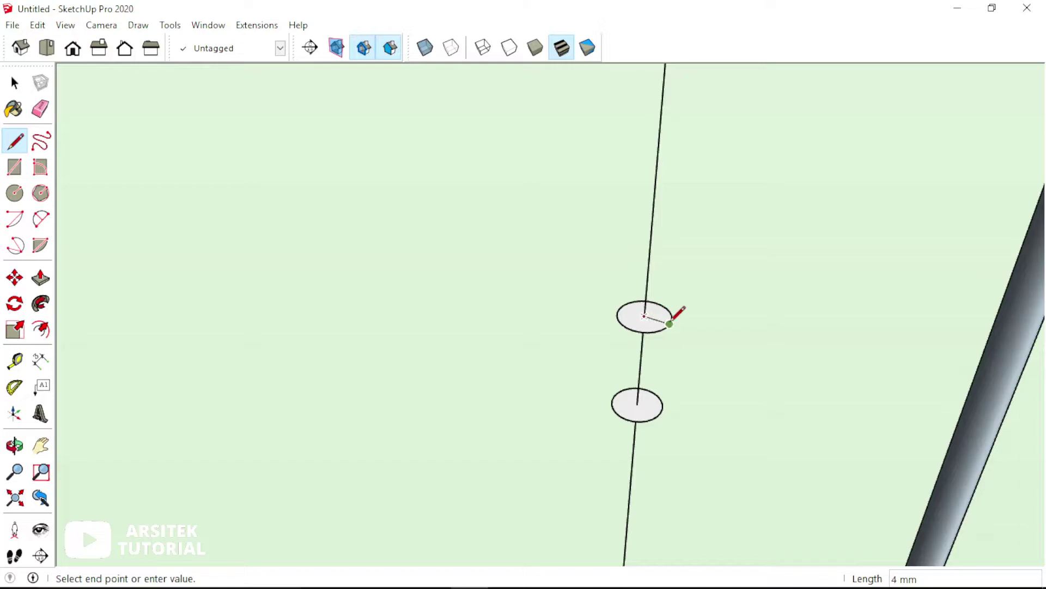
pyautogui.click(669, 324)
pyautogui.press('space')
pyautogui.press('l')
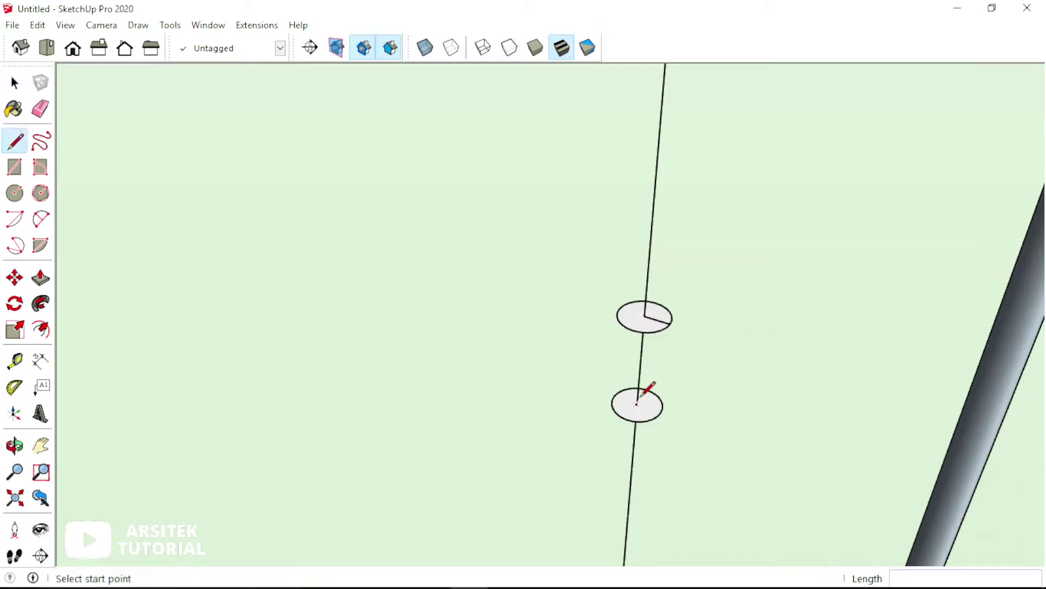
pyautogui.click(638, 403)
pyautogui.press('space')
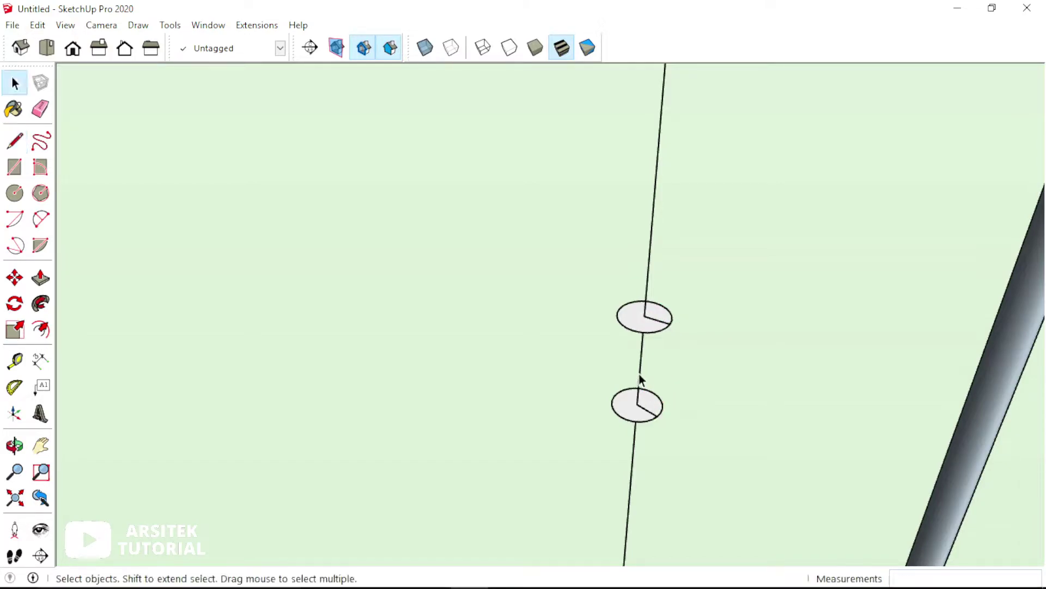
# Step: Erase the outline segment between the two circles and both radius lines
pyautogui.click(642, 376)
pyautogui.press('Delete')
pyautogui.scroll(-5, 707, 334)
pyautogui.scroll(5, 674, 375)
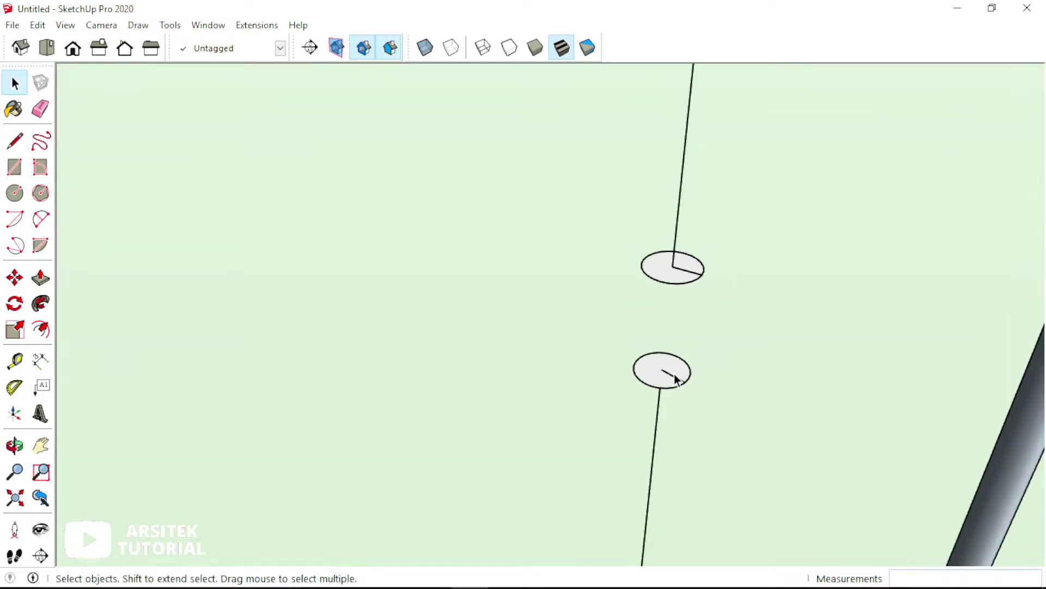
pyautogui.click(678, 379)
pyautogui.press('Delete')
pyautogui.click(691, 277)
pyautogui.press('Delete')
pyautogui.scroll(-5, 730, 311)
pyautogui.moveTo(731, 312)
pyautogui.mouseDown(button='middle')
pyautogui.moveTo(689, 298)
pyautogui.moveTo(672, 352)
pyautogui.mouseUp(button='middle')
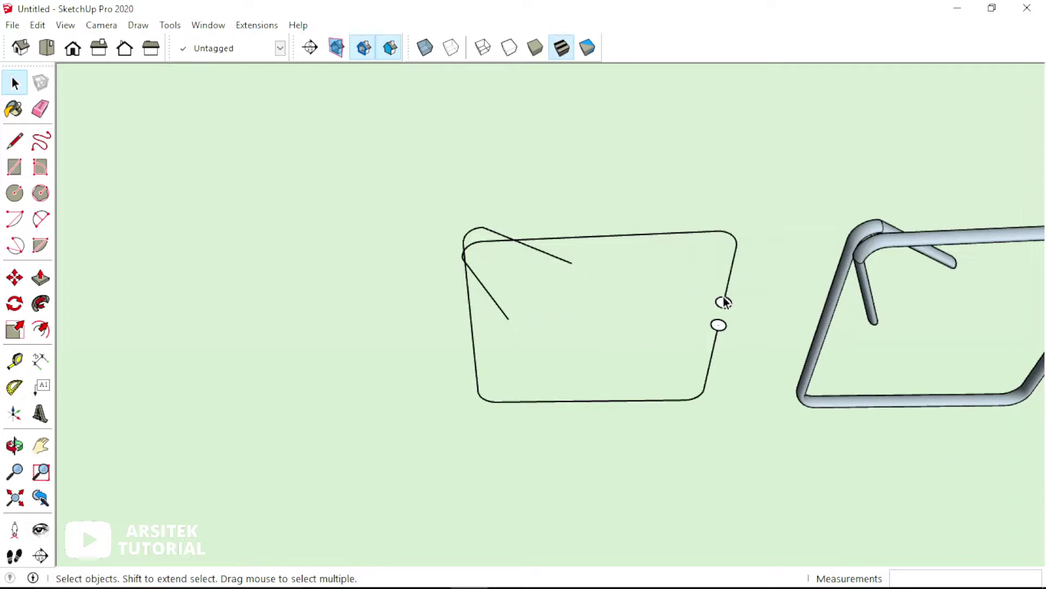
pyautogui.scroll(2, 734, 306)
pyautogui.scroll(-4, 610, 312)
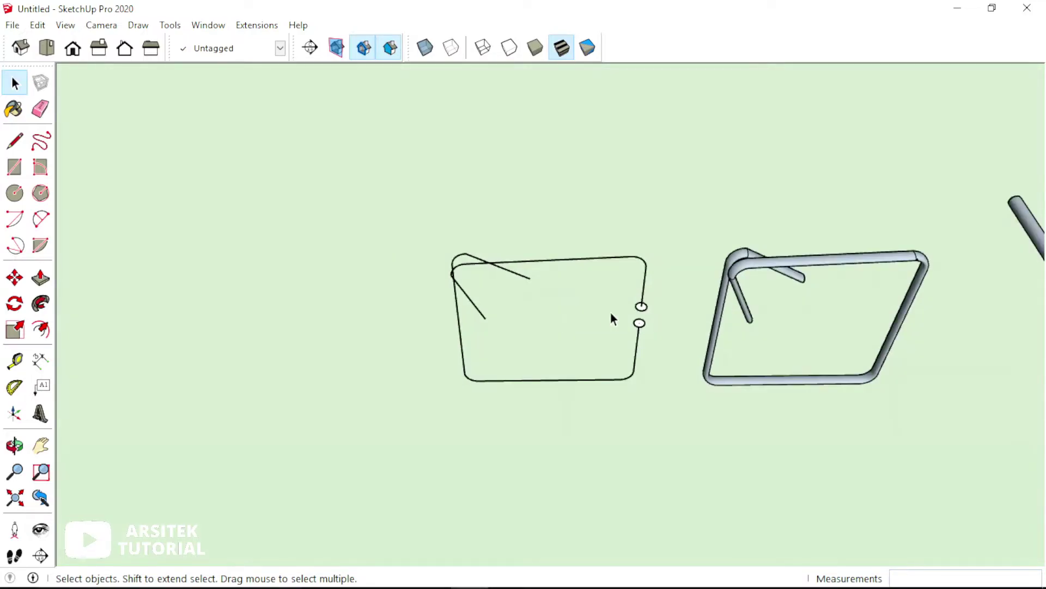
pyautogui.scroll(2, 632, 339)
pyautogui.scroll(3, 636, 334)
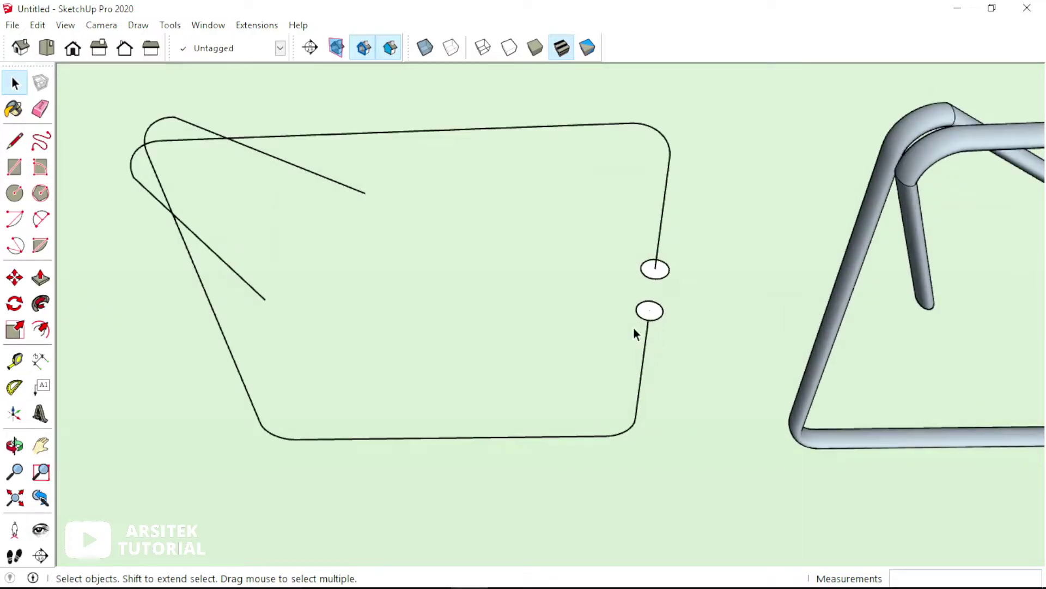
pyautogui.scroll(-1, 633, 327)
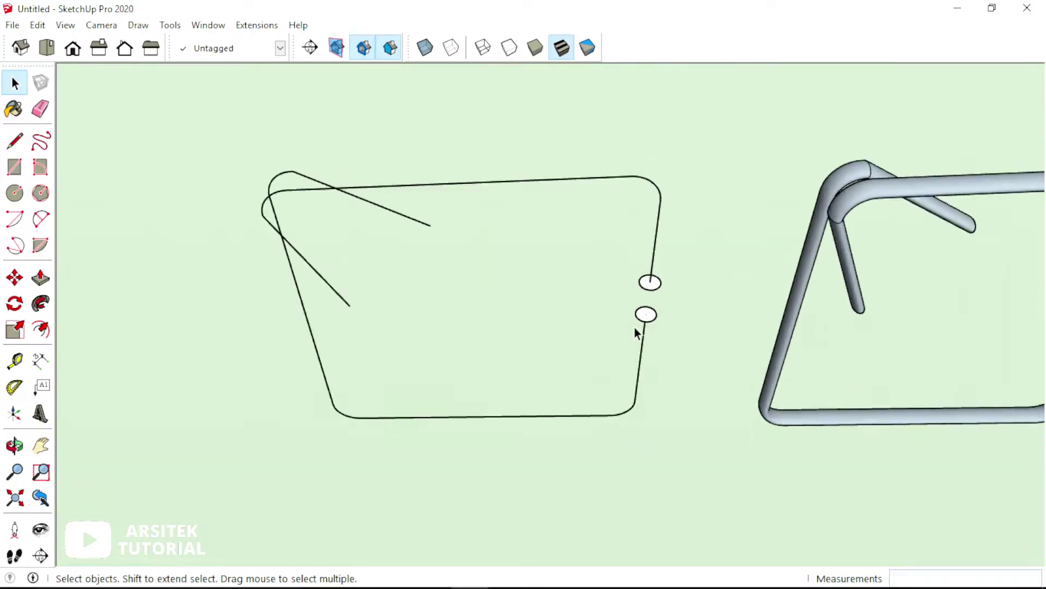
pyautogui.scroll(-2, 635, 328)
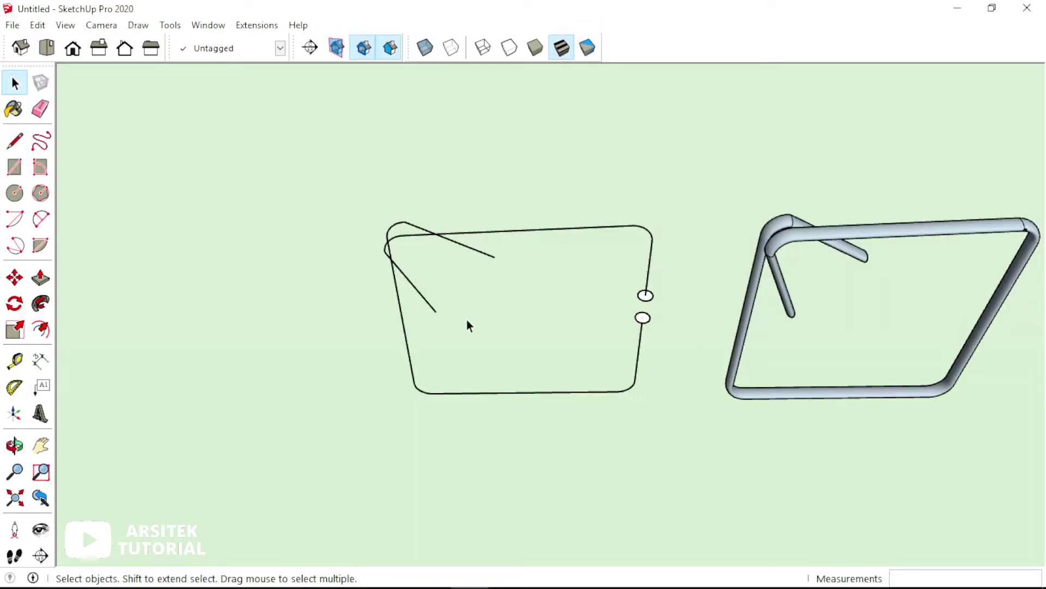
pyautogui.scroll(1, 427, 325)
pyautogui.scroll(1, 427, 330)
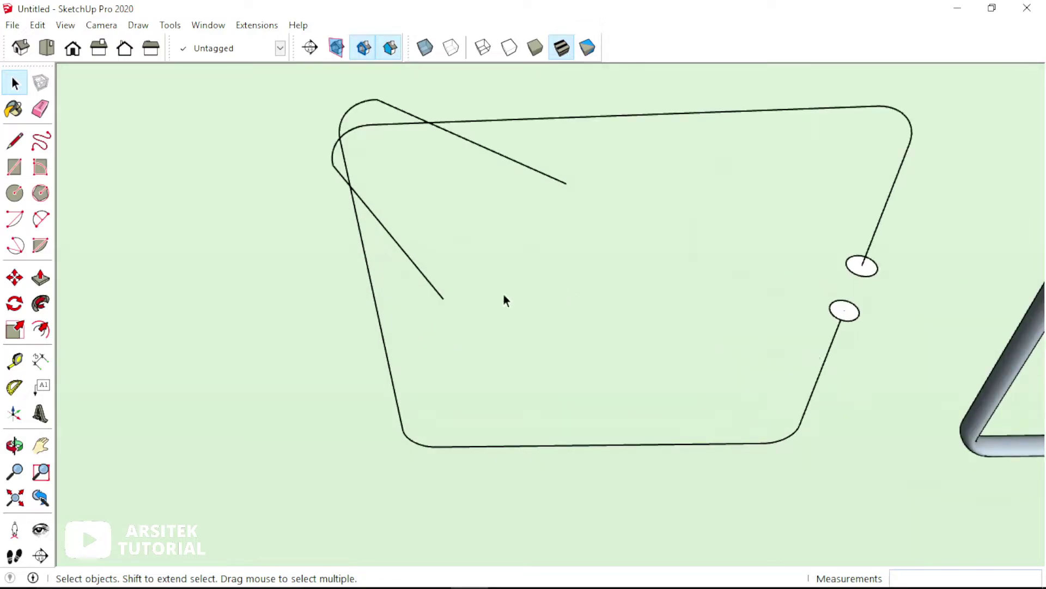
pyautogui.click(442, 299)
pyautogui.click(599, 217)
pyautogui.scroll(-3, 600, 221)
pyautogui.scroll(2, 735, 251)
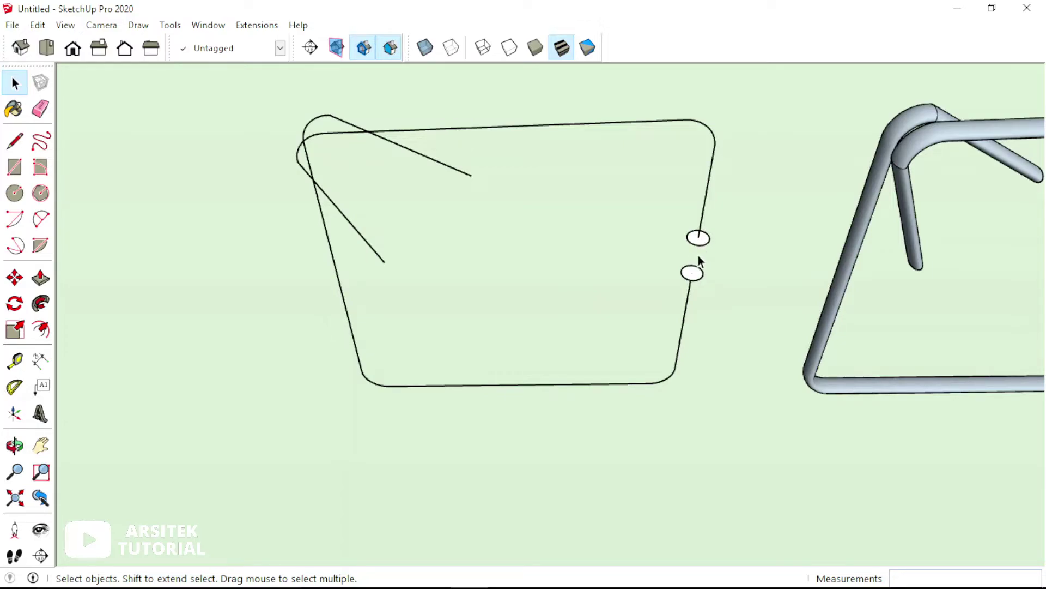
pyautogui.scroll(-2, 699, 255)
pyautogui.scroll(-1, 719, 279)
pyautogui.scroll(3, 659, 249)
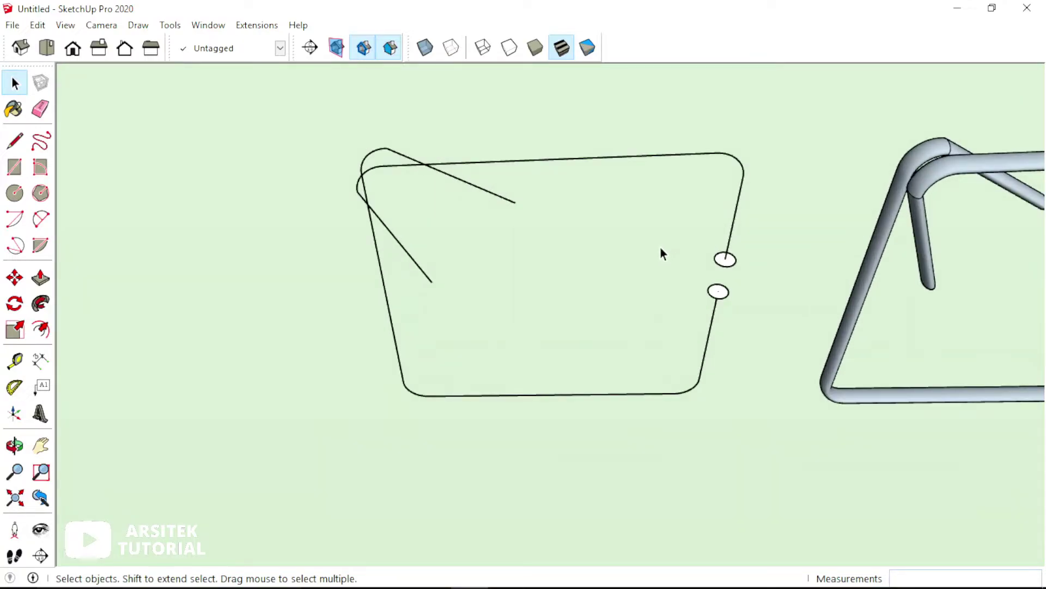
# Step: Sweep the upper circle along the selected stirrup path with Follow Me
pyautogui.click(707, 155)
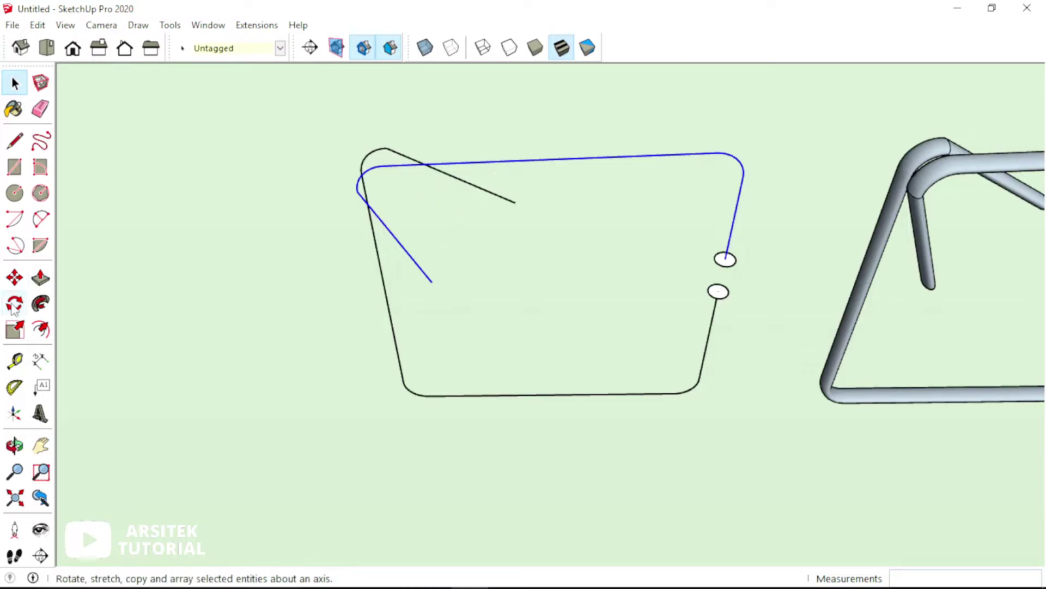
pyautogui.click(41, 303)
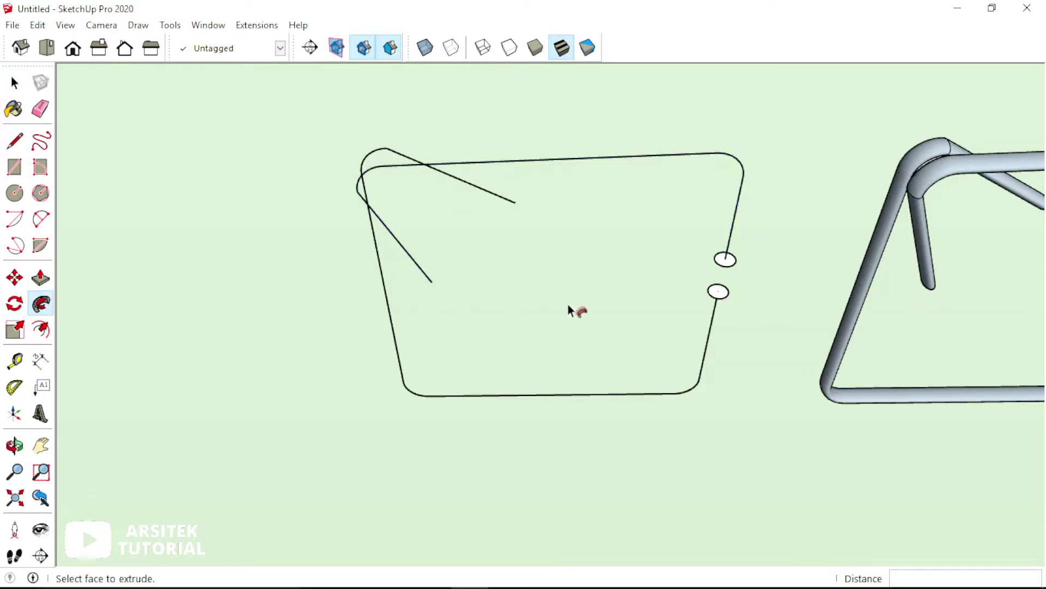
pyautogui.click(726, 262)
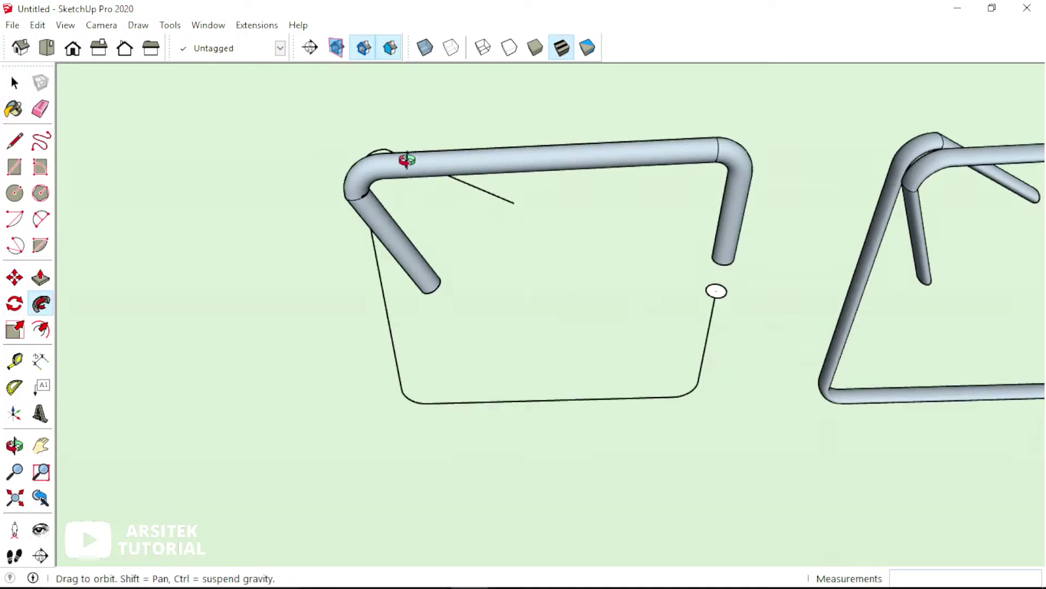
pyautogui.moveTo(424, 166)
pyautogui.mouseDown(button='middle')
pyautogui.moveTo(379, 164)
pyautogui.moveTo(410, 193)
pyautogui.moveTo(381, 271)
pyautogui.mouseUp(button='middle')
pyautogui.scroll(3, 378, 164)
pyautogui.scroll(1, 404, 189)
pyautogui.scroll(4, 374, 195)
pyautogui.scroll(2, 374, 194)
pyautogui.scroll(-5, 370, 195)
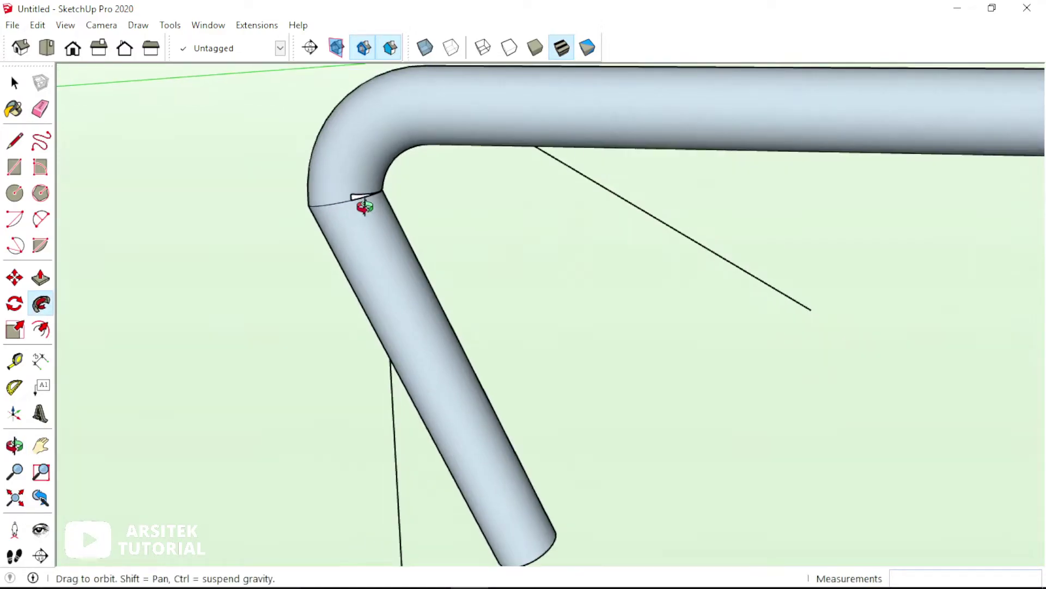
pyautogui.scroll(-4, 381, 271)
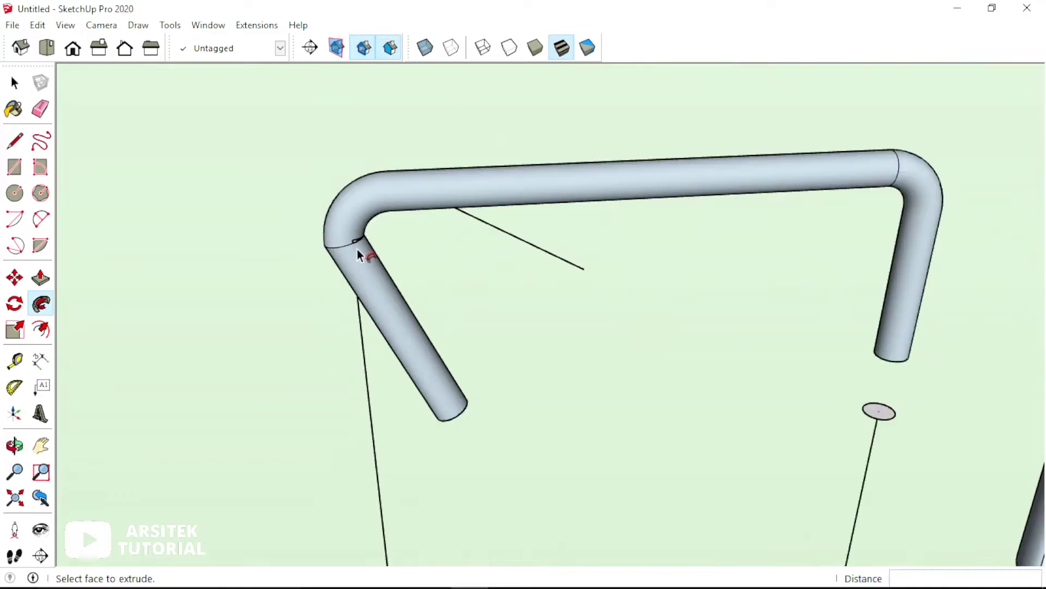
pyautogui.scroll(-5, 358, 249)
pyautogui.press('space')
pyautogui.scroll(3, 567, 357)
# Step: Sweep the small circle along the whole connected stirrup path to form the second pipe
pyautogui.tripleClick(562, 329)
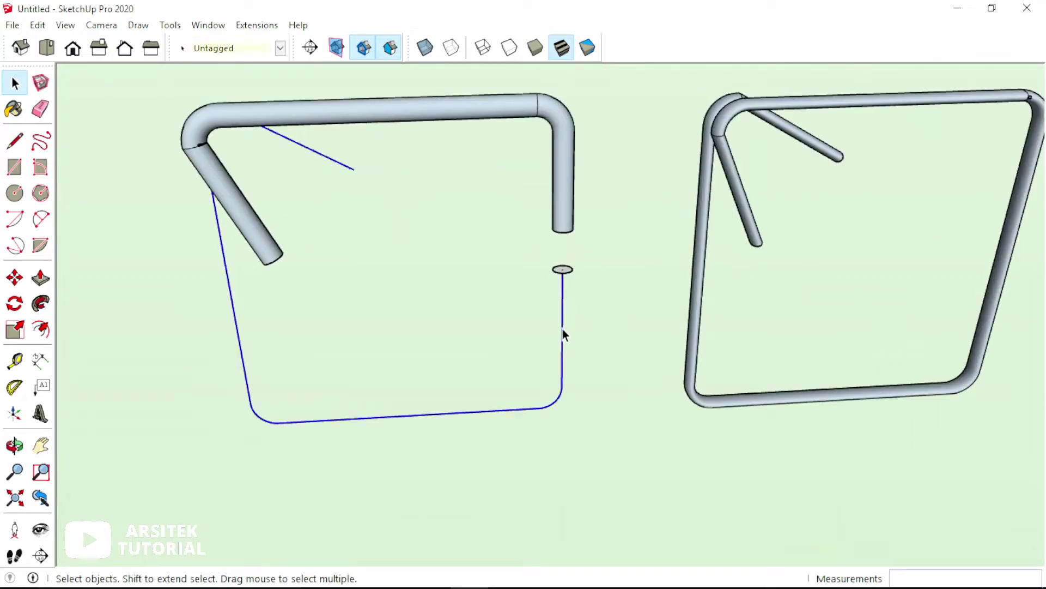
pyautogui.click(40, 303)
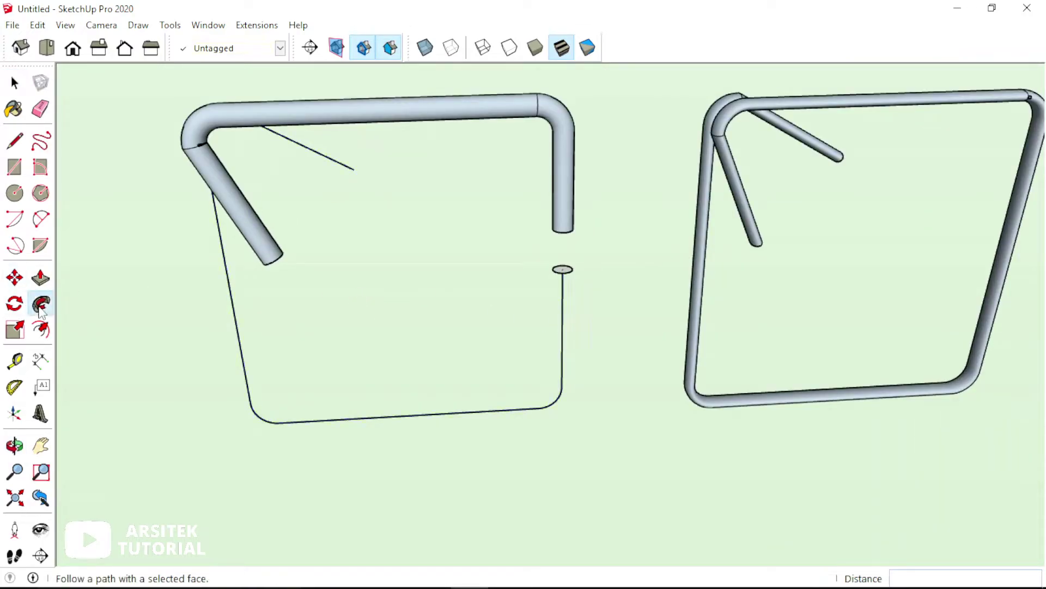
pyautogui.click(563, 271)
pyautogui.press('space')
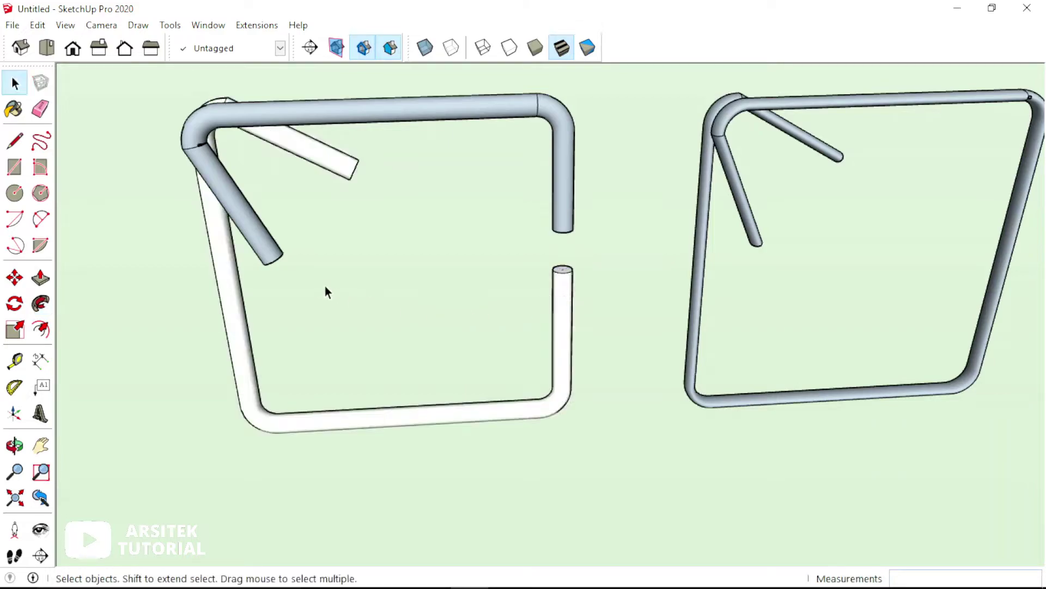
pyautogui.moveTo(325, 286); pyautogui.dragTo(201, 145, button='middle')
pyautogui.scroll(3, 315, 254)
pyautogui.scroll(-5, 321, 262)
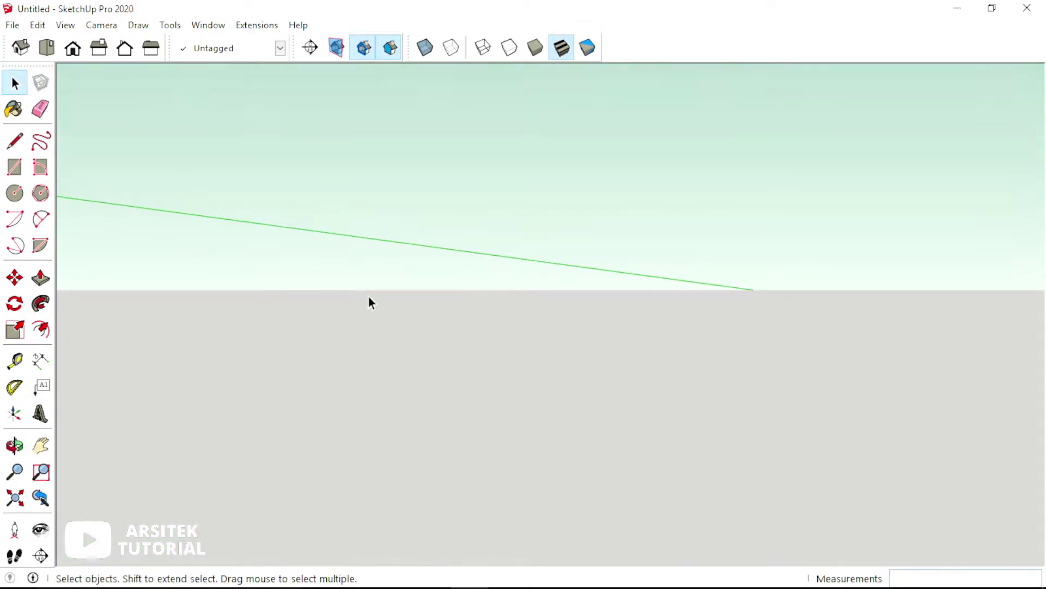
pyautogui.scroll(-5, 382, 300)
# Step: Orbit around the frames to inspect the gap between the two pipe ends
pyautogui.moveTo(430, 306); pyautogui.dragTo(483, 363, button='middle')
pyautogui.press('space')
pyautogui.scroll(3, 131, 166)
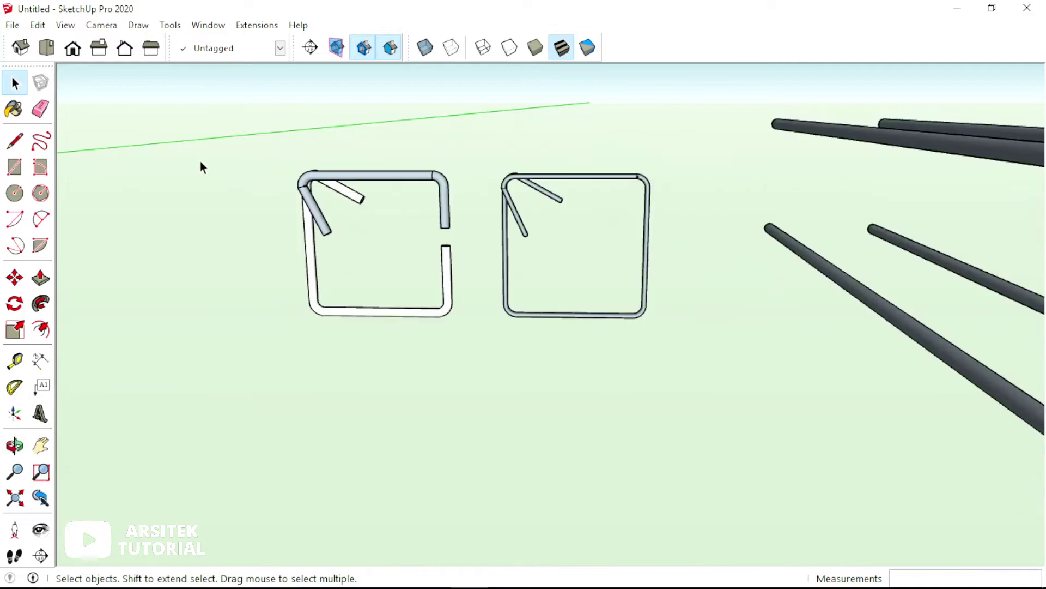
pyautogui.scroll(3, 267, 201)
pyautogui.scroll(-1, 303, 204)
pyautogui.moveTo(307, 212)
pyautogui.mouseDown(button='middle')
pyautogui.moveTo(447, 319)
pyautogui.moveTo(406, 325)
pyautogui.moveTo(431, 351)
pyautogui.mouseUp(button='middle')
pyautogui.scroll(3, 430, 351)
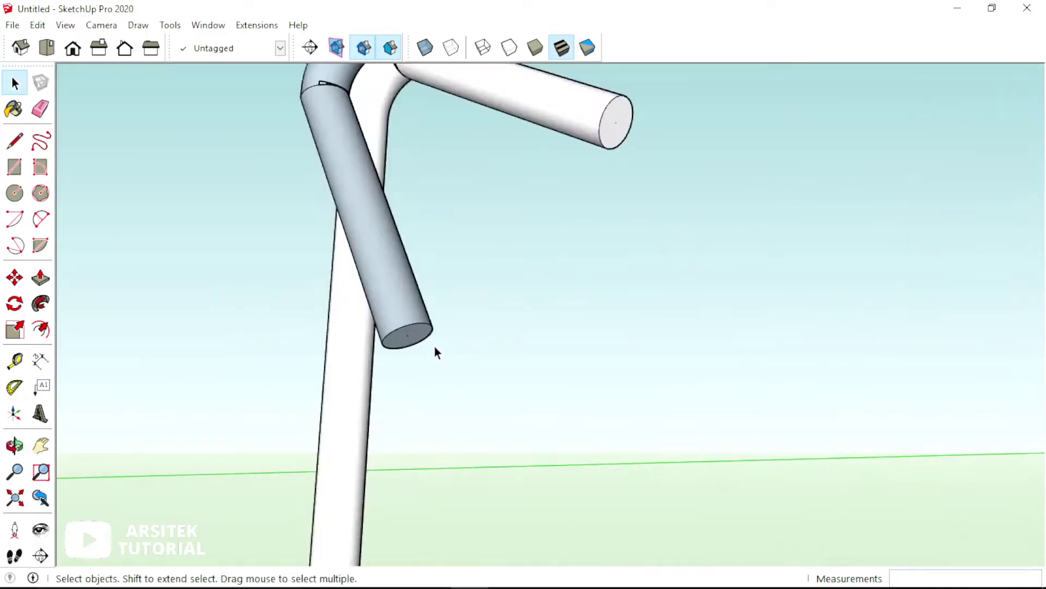
pyautogui.scroll(-3, 434, 346)
pyautogui.scroll(-1, 457, 325)
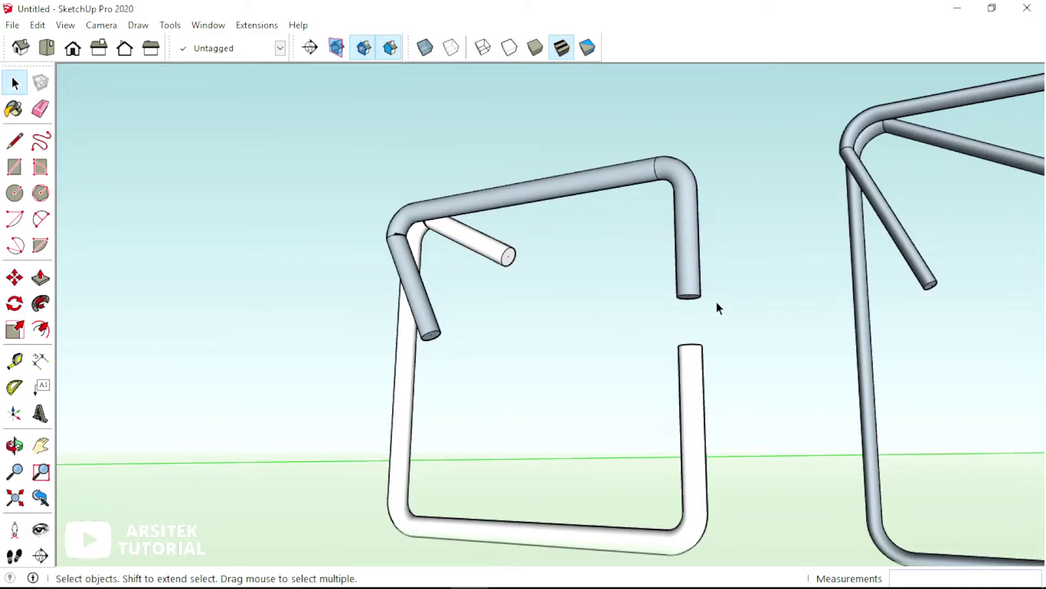
pyautogui.moveTo(700, 295)
pyautogui.mouseDown(button='middle')
pyautogui.moveTo(878, 420)
pyautogui.moveTo(700, 351)
pyautogui.mouseUp(button='middle')
pyautogui.scroll(2, 701, 351)
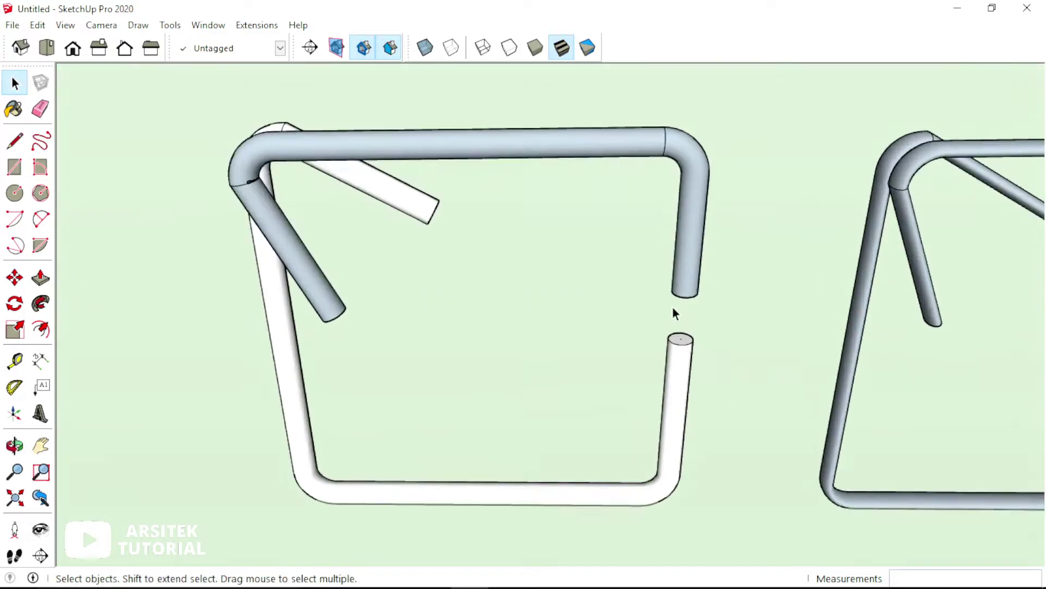
pyautogui.scroll(3, 672, 306)
pyautogui.scroll(-1, 690, 290)
pyautogui.scroll(-1, 688, 292)
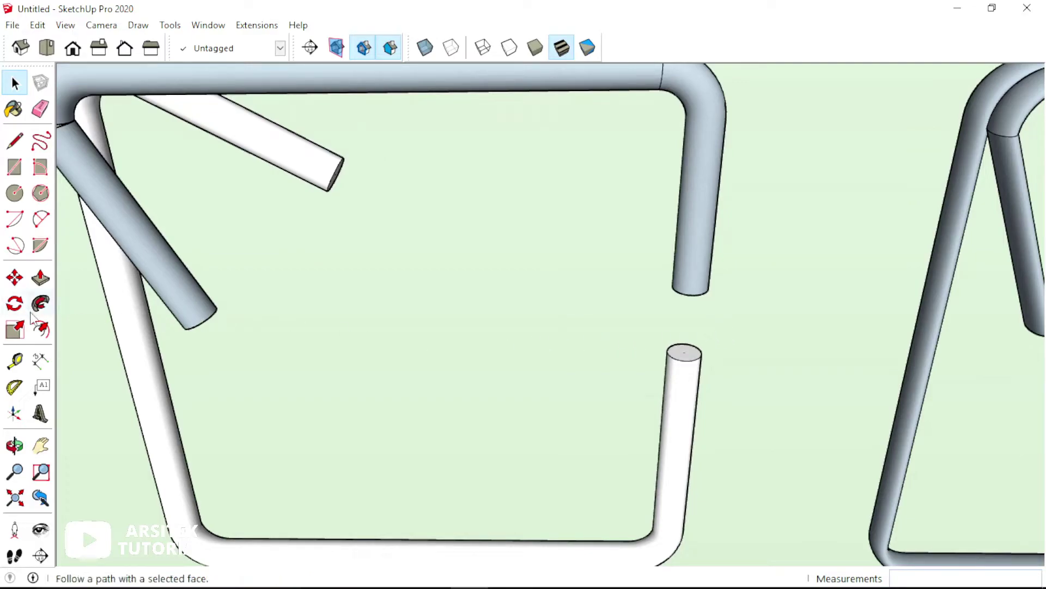
# Step: Push/Pull the lower bar end up 17 mm to meet the upper bar
pyautogui.click(51, 277)
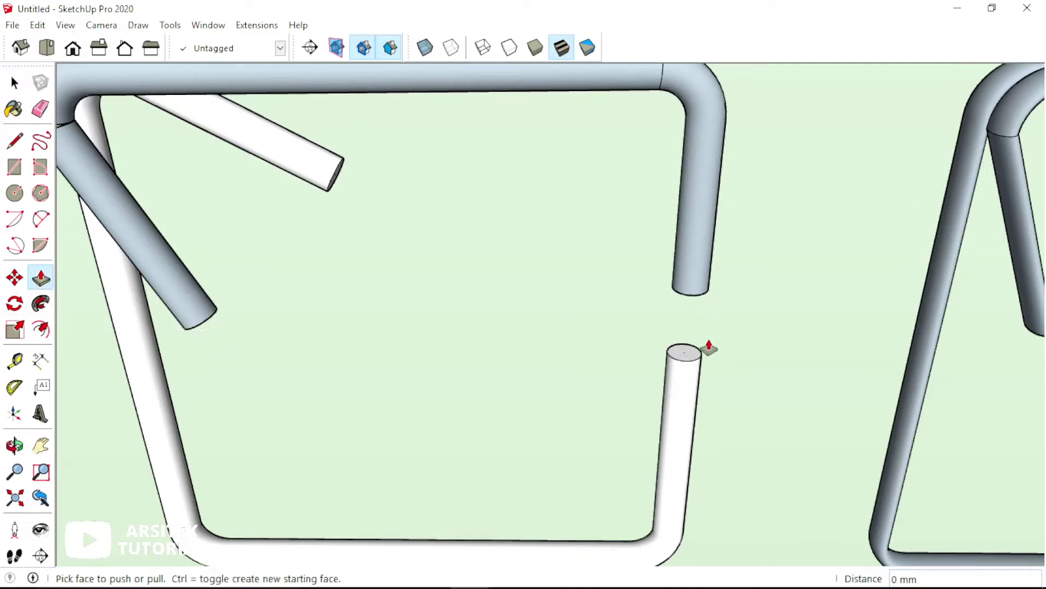
pyautogui.click(688, 353)
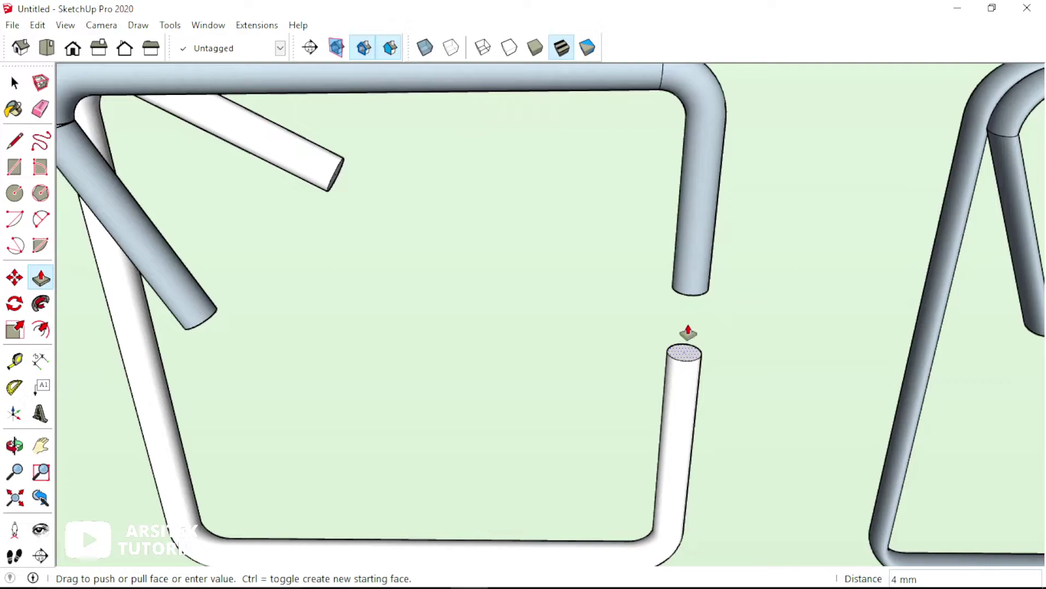
pyautogui.click(708, 295)
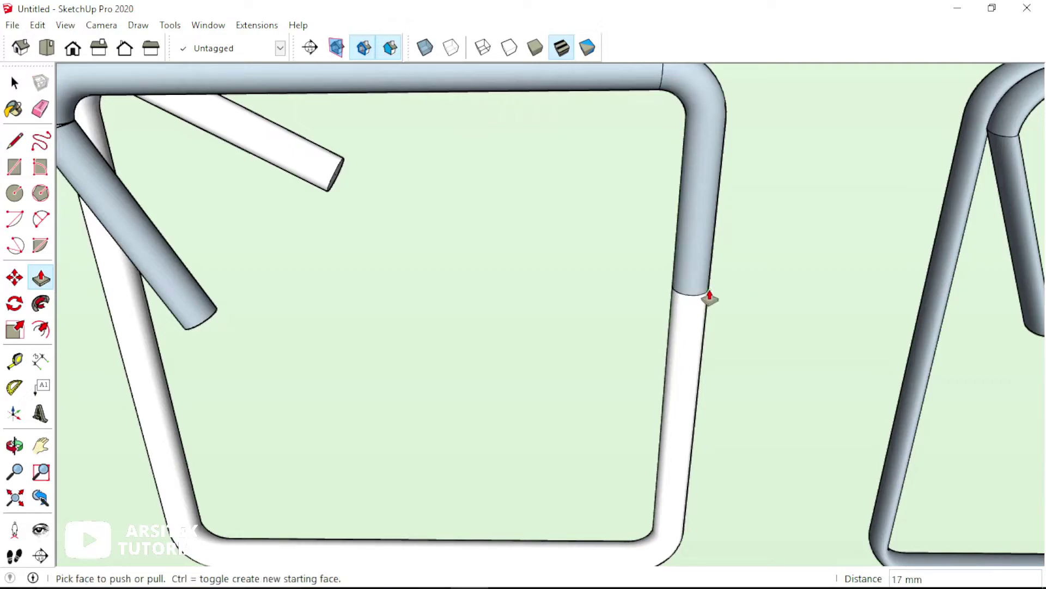
pyautogui.press('space')
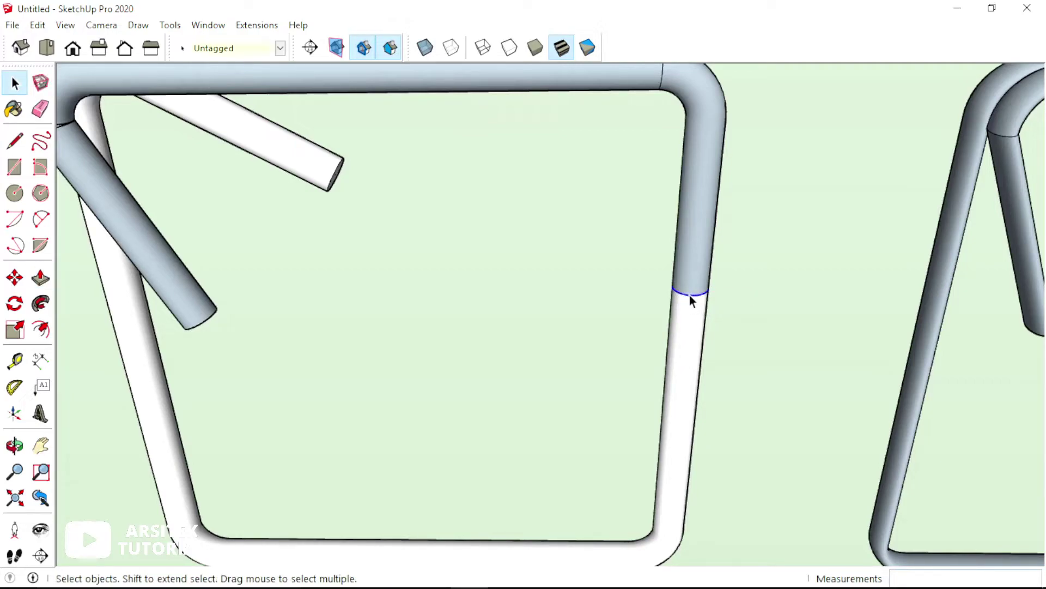
pyautogui.scroll(-3, 685, 346)
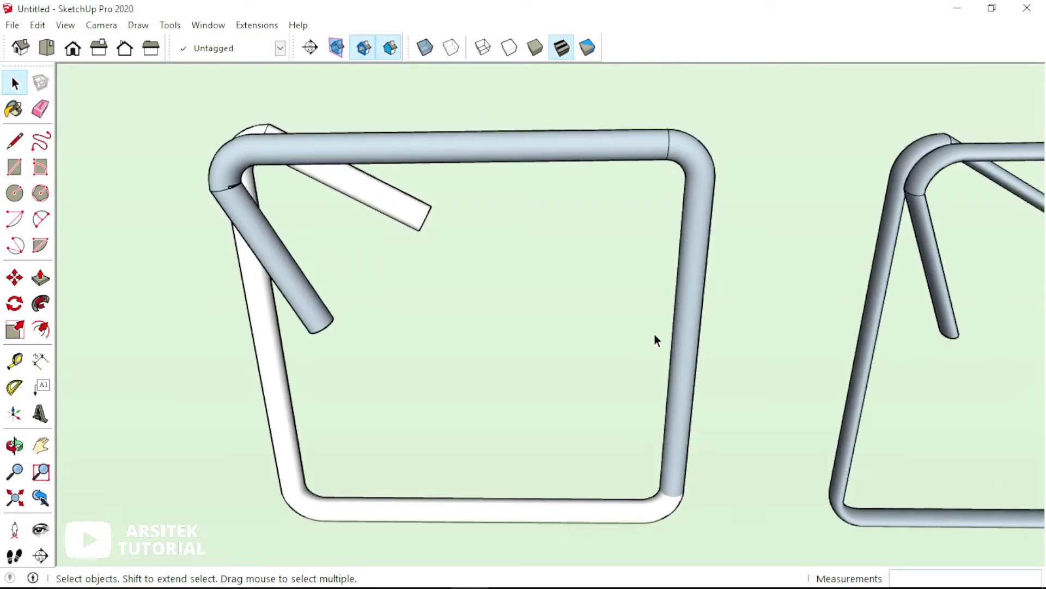
# Step: Reverse the faces of the whole left stirrup frame
pyautogui.tripleClick(692, 321)
pyautogui.rightClick(692, 322)
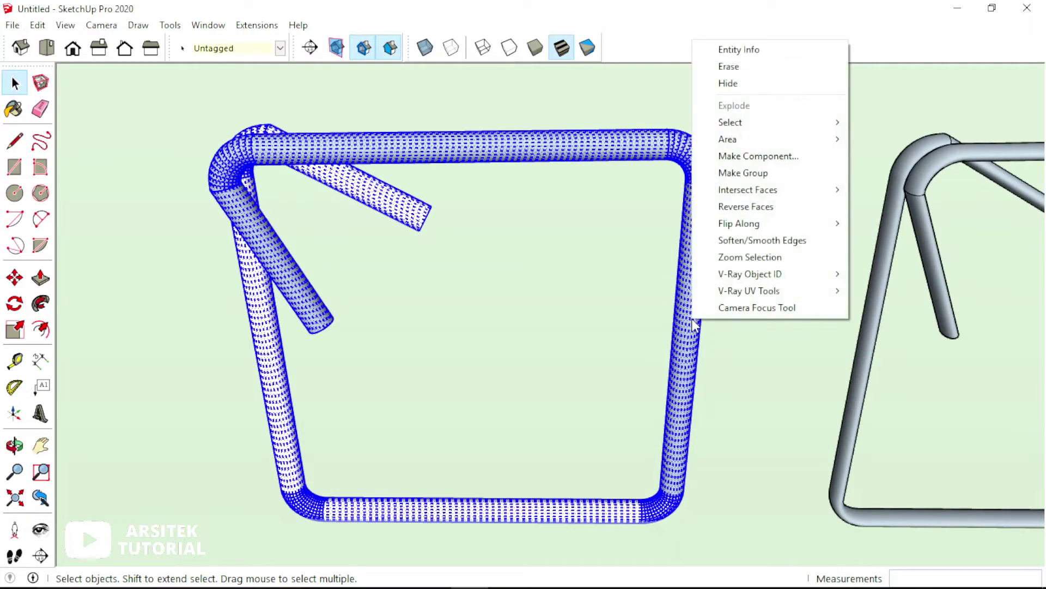
pyautogui.click(736, 214)
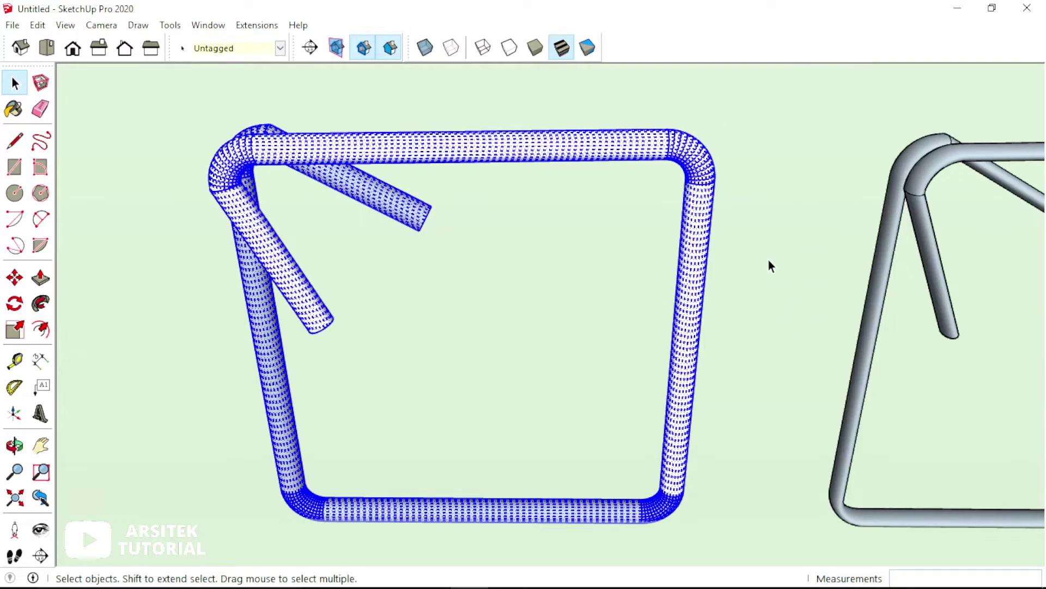
pyautogui.click(678, 508)
pyautogui.rightClick(652, 510)
pyautogui.click(628, 513)
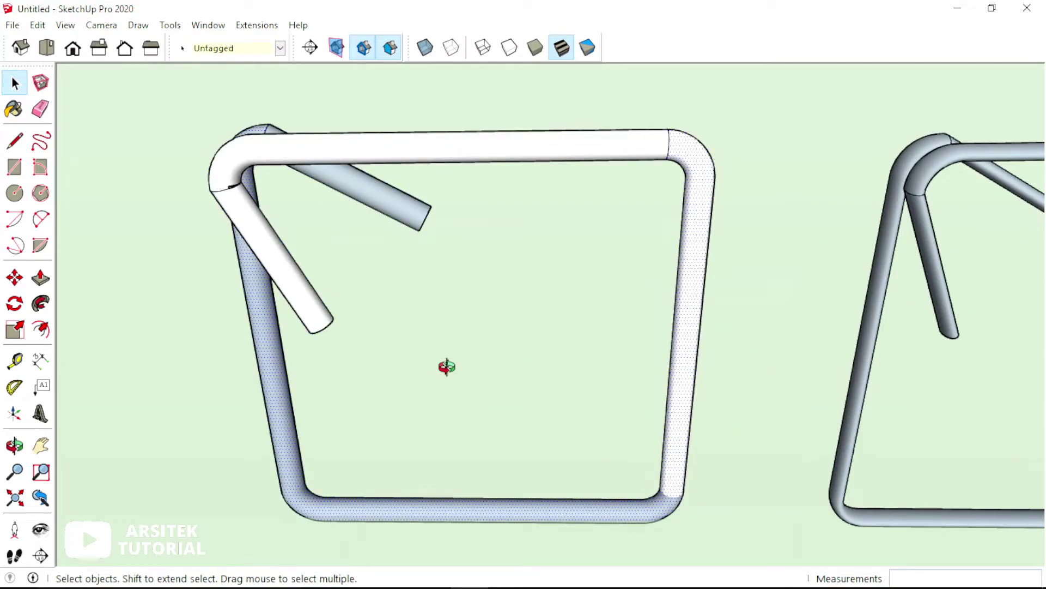
pyautogui.moveTo(444, 367)
pyautogui.mouseDown(button='middle')
pyautogui.moveTo(469, 441)
pyautogui.moveTo(901, 411)
pyautogui.mouseUp(button='middle')
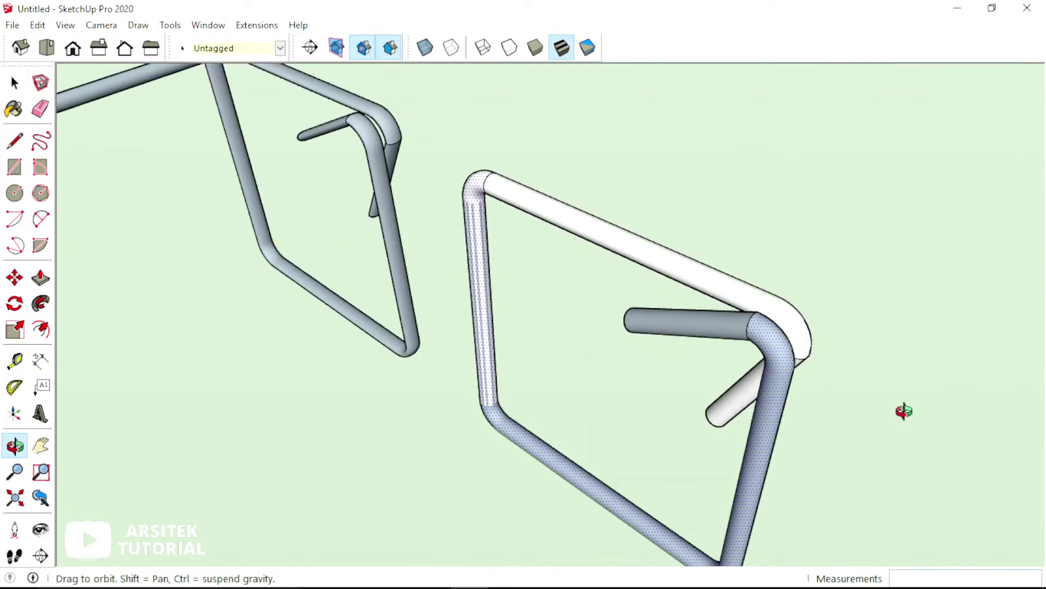
# Step: Reverse faces on the hook bar, large bar and remaining grey bar so all show white
pyautogui.click(744, 330)
pyautogui.rightClick(744, 330)
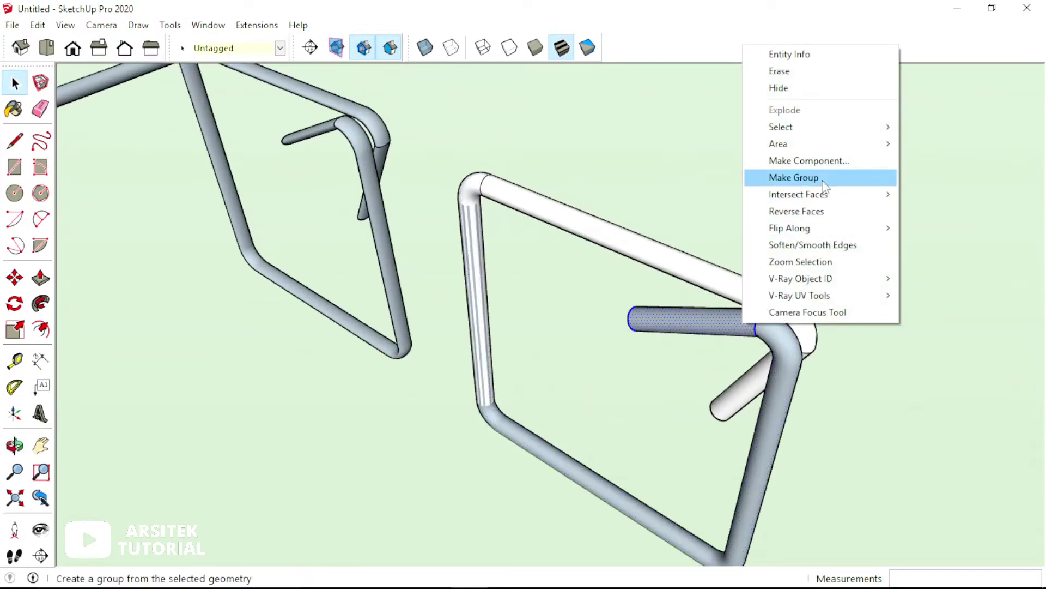
pyautogui.click(824, 228)
pyautogui.click(786, 394)
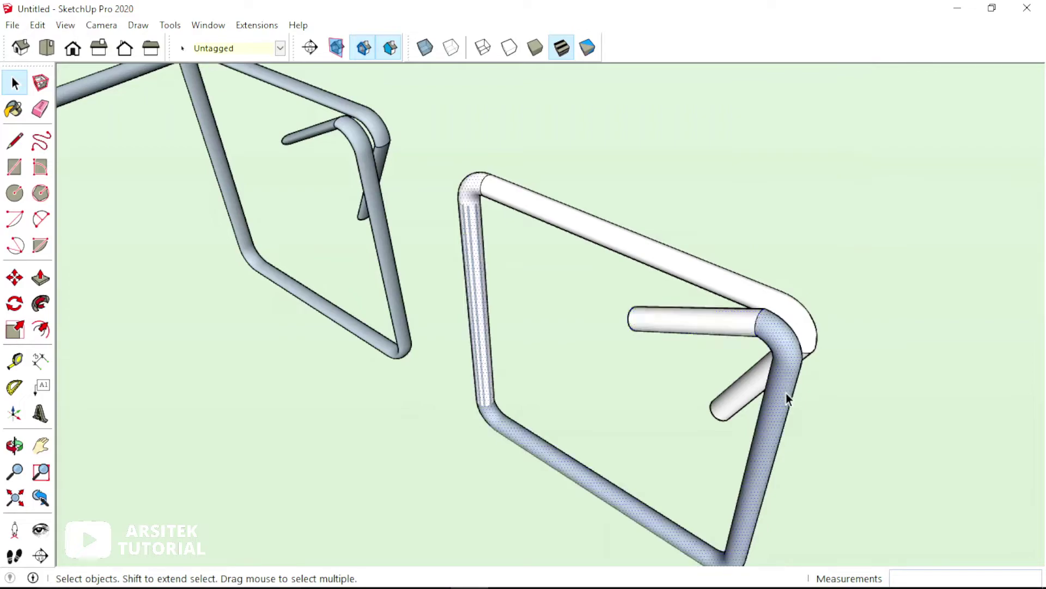
pyautogui.rightClick(786, 393)
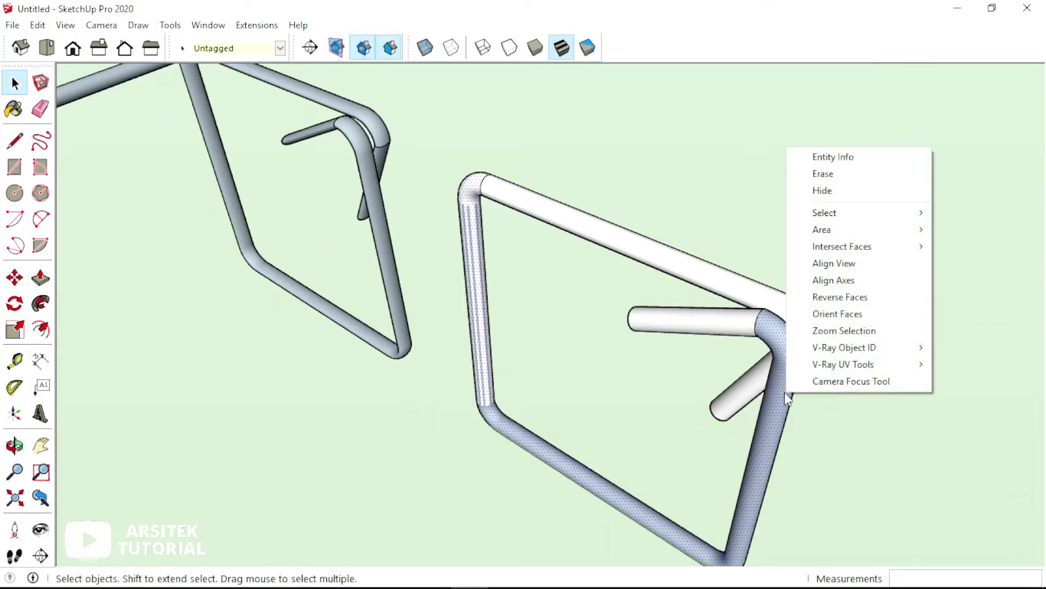
pyautogui.click(847, 297)
pyautogui.click(562, 287)
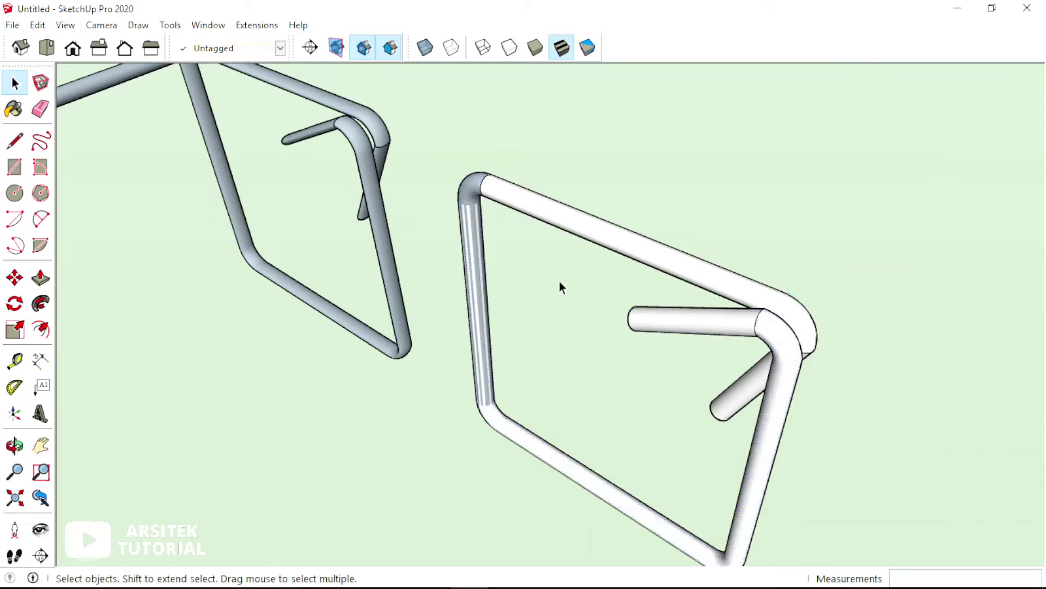
pyautogui.rightClick(468, 195)
pyautogui.click(518, 343)
pyautogui.moveTo(813, 256)
pyautogui.mouseDown(button='middle')
pyautogui.moveTo(416, 221)
pyautogui.moveTo(451, 171)
pyautogui.moveTo(603, 230)
pyautogui.mouseUp(button='middle')
pyautogui.click(602, 230)
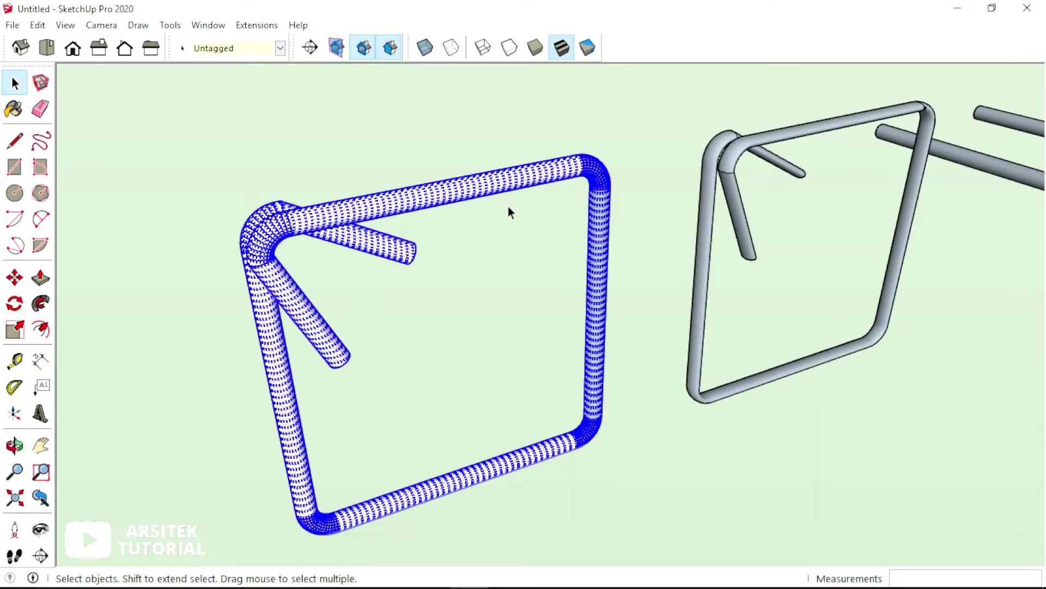
# Step: Show the Default Tray and expand the Materials panel
pyautogui.click(208, 26)
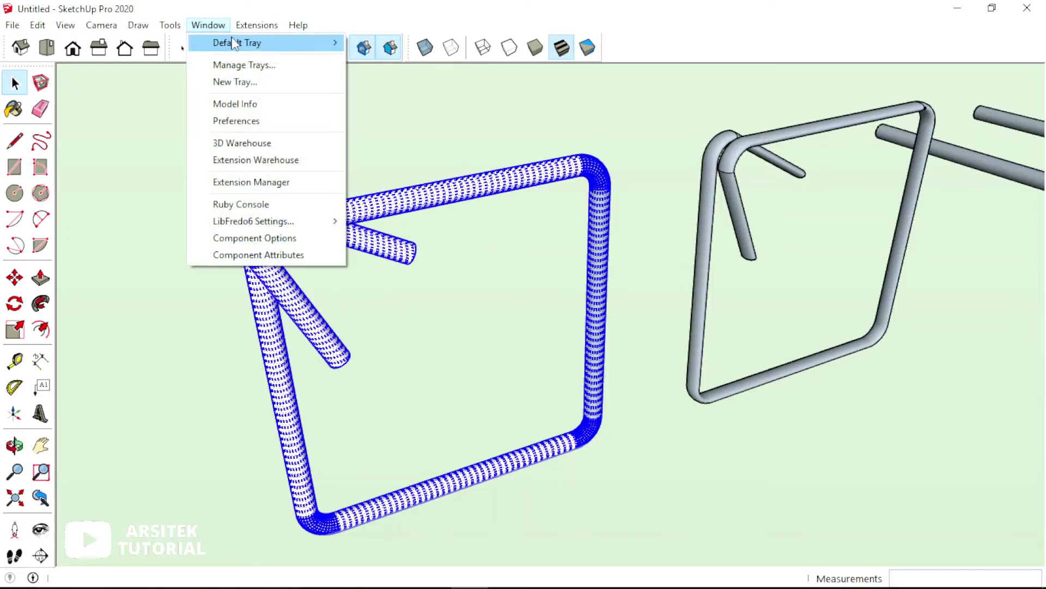
pyautogui.moveTo(237, 42)
pyautogui.click(386, 53)
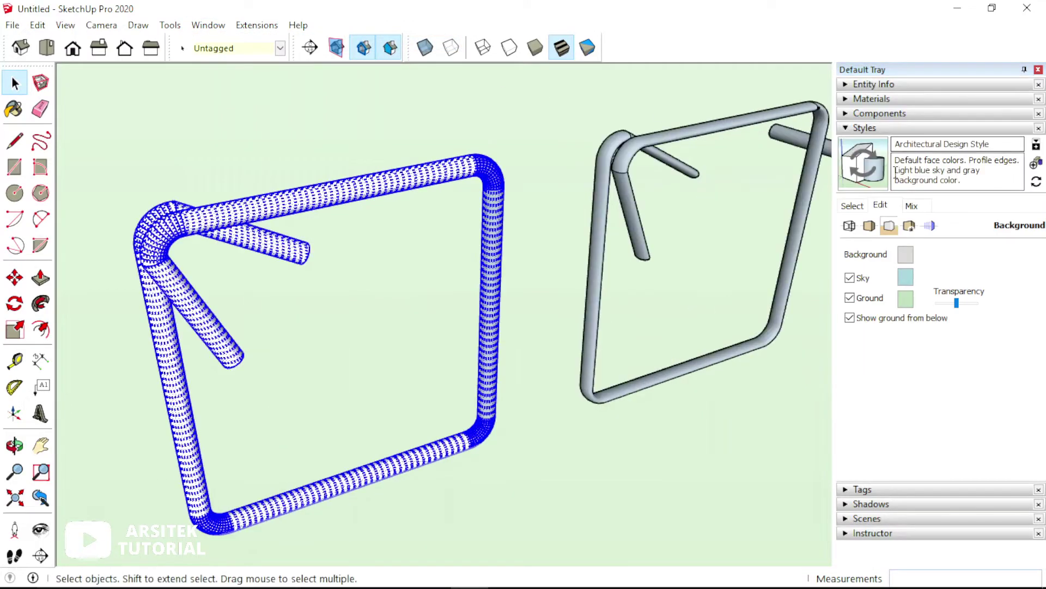
pyautogui.click(847, 99)
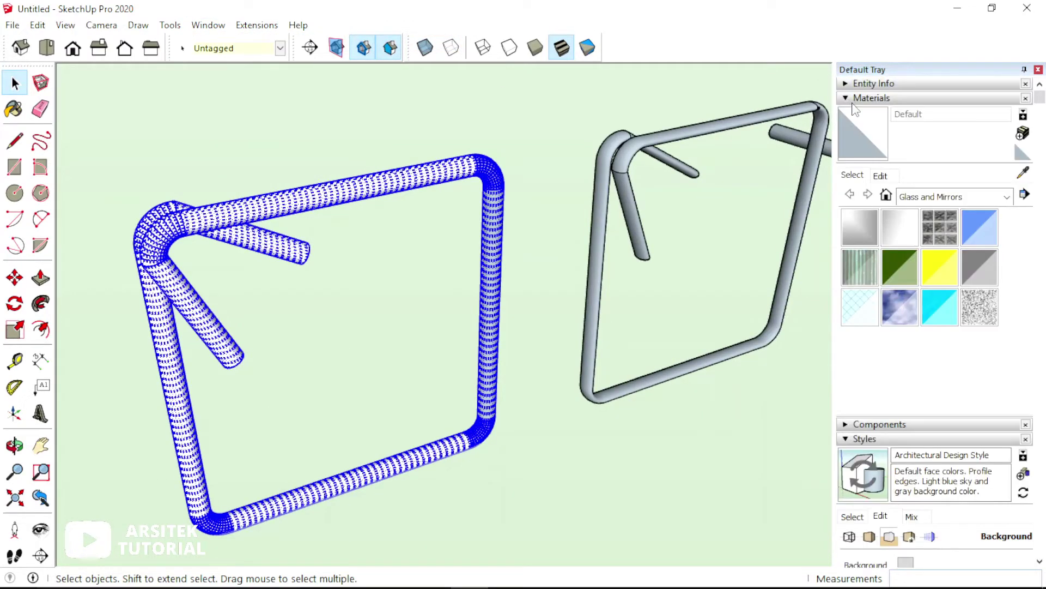
pyautogui.click(867, 136)
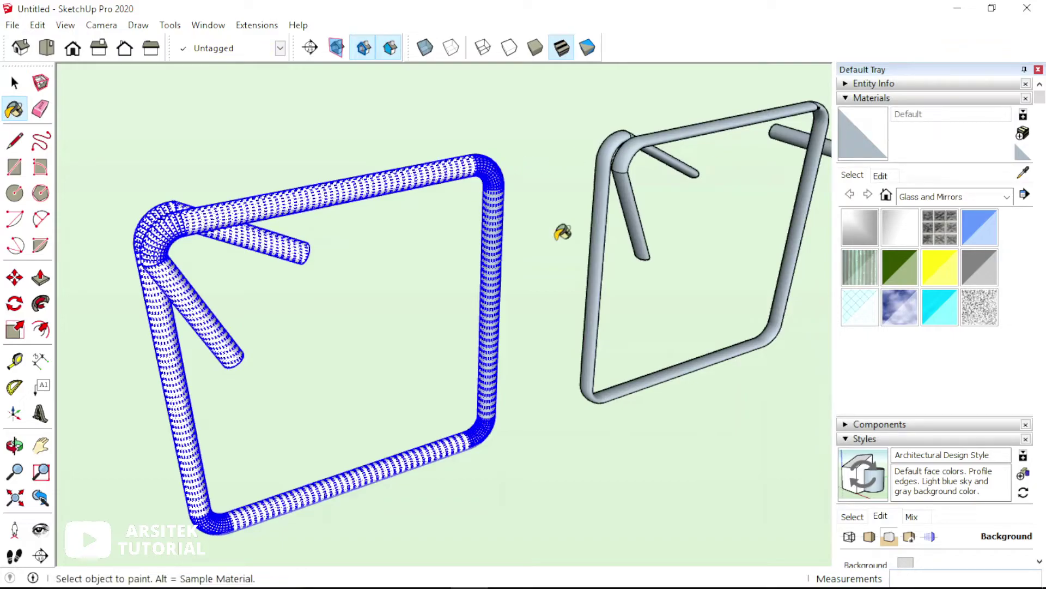
pyautogui.press('space')
pyautogui.click(548, 396)
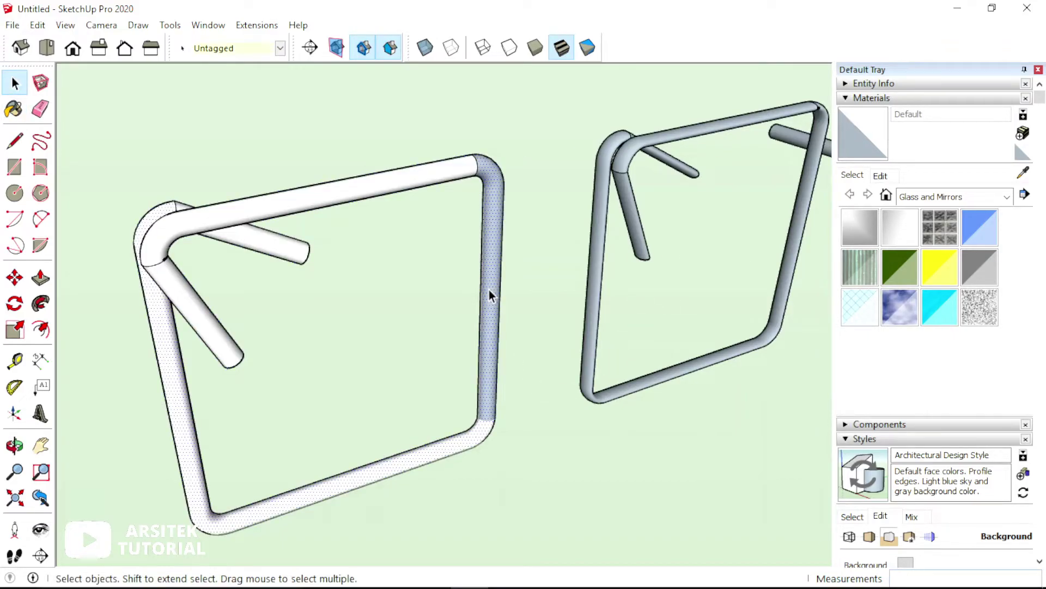
# Step: Select the left stirrup frame and pick white from the Colors collection
pyautogui.tripleClick(492, 290)
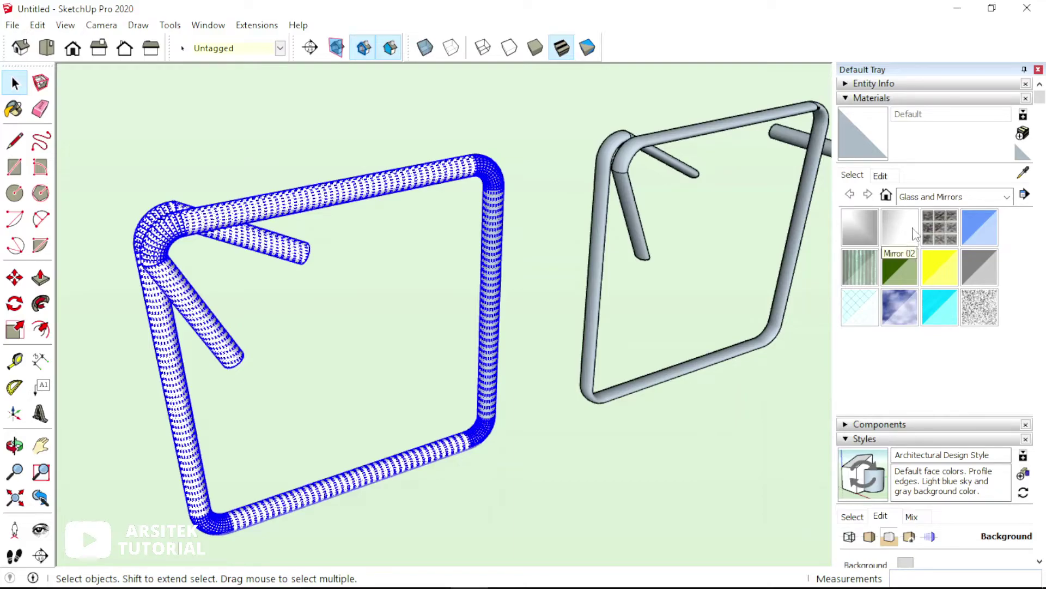
pyautogui.click(937, 197)
pyautogui.click(938, 254)
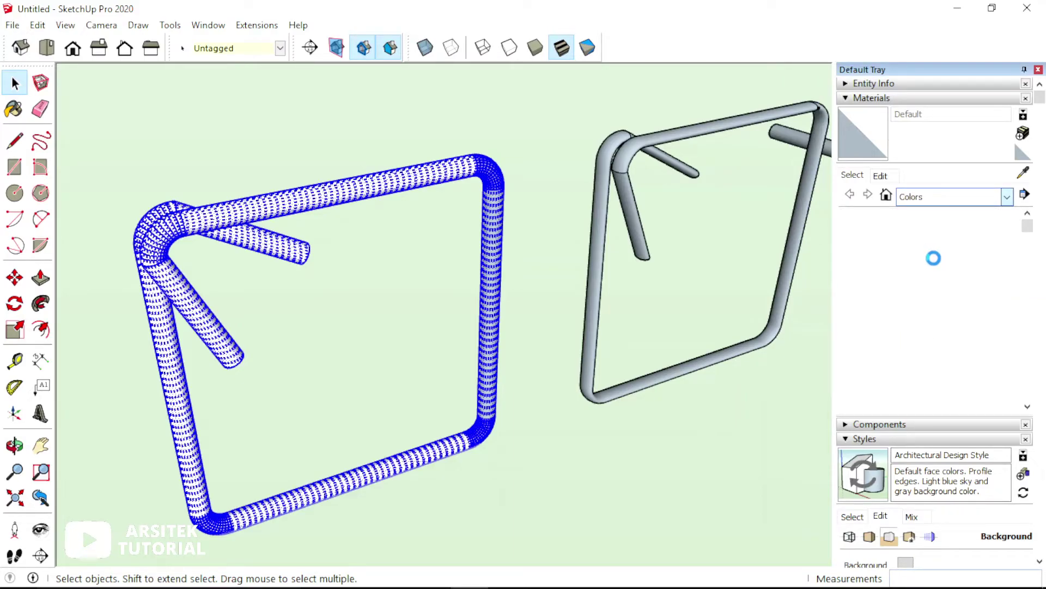
pyautogui.scroll(-3, 933, 256)
pyautogui.scroll(-10, 922, 272)
pyautogui.scroll(-3, 916, 283)
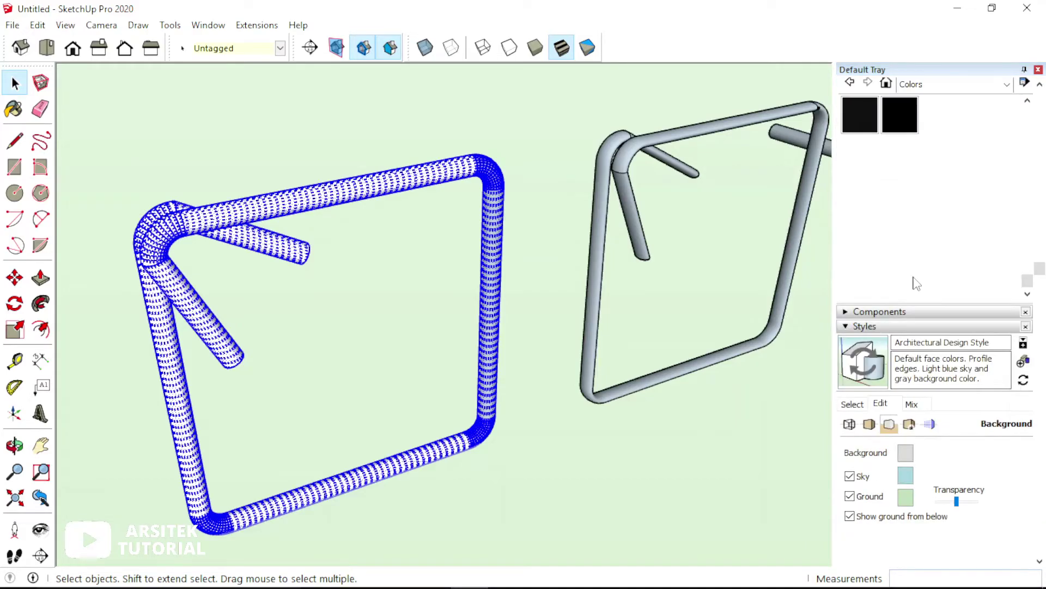
pyautogui.scroll(2, 910, 275)
pyautogui.click(862, 137)
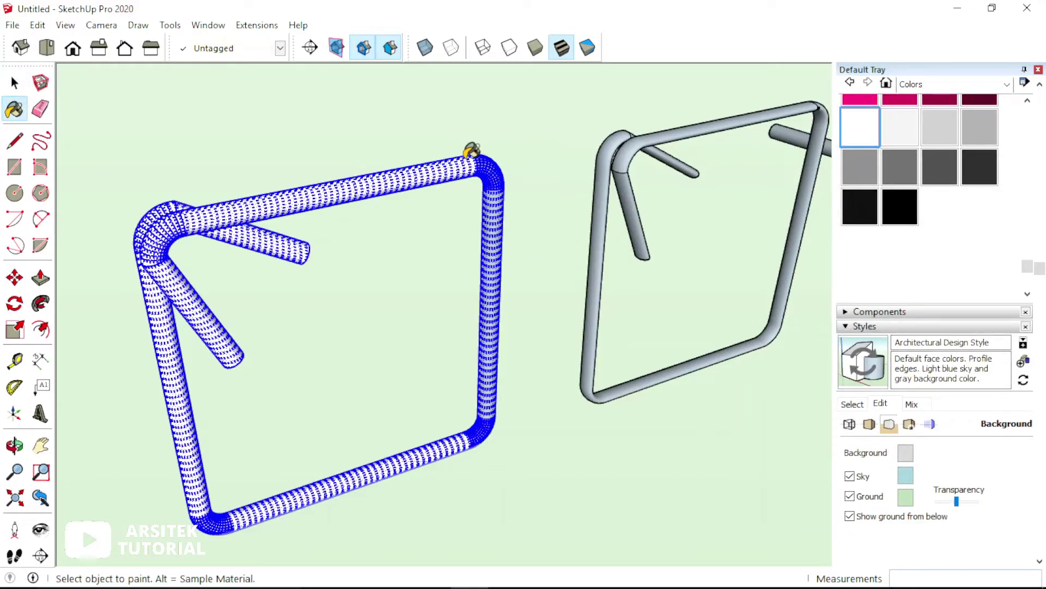
pyautogui.press('space')
# Step: Paint the stirrup tube white with the Paint Bucket
pyautogui.click(524, 227)
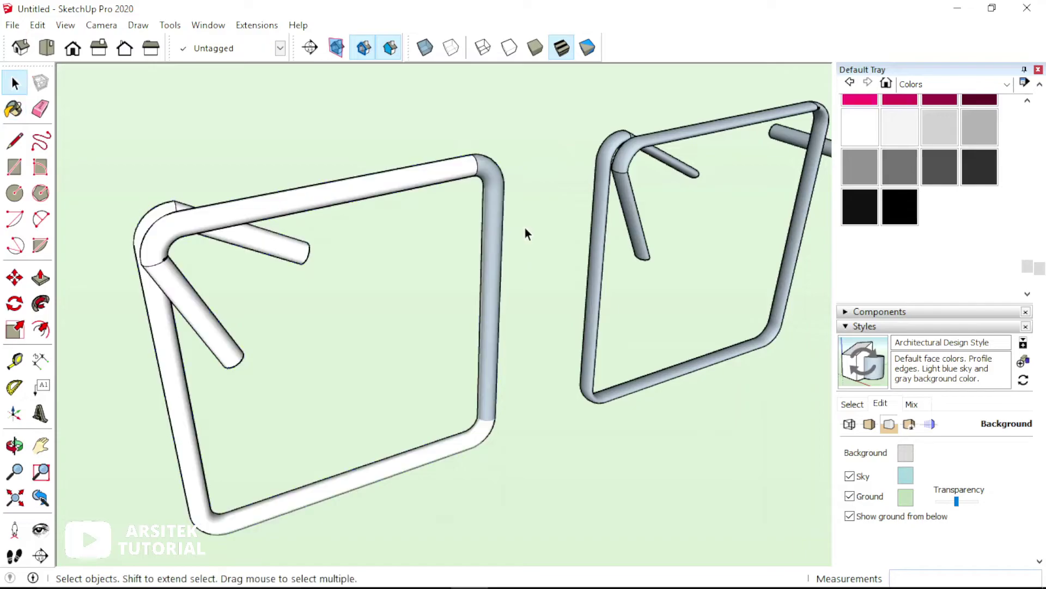
pyautogui.click(492, 235)
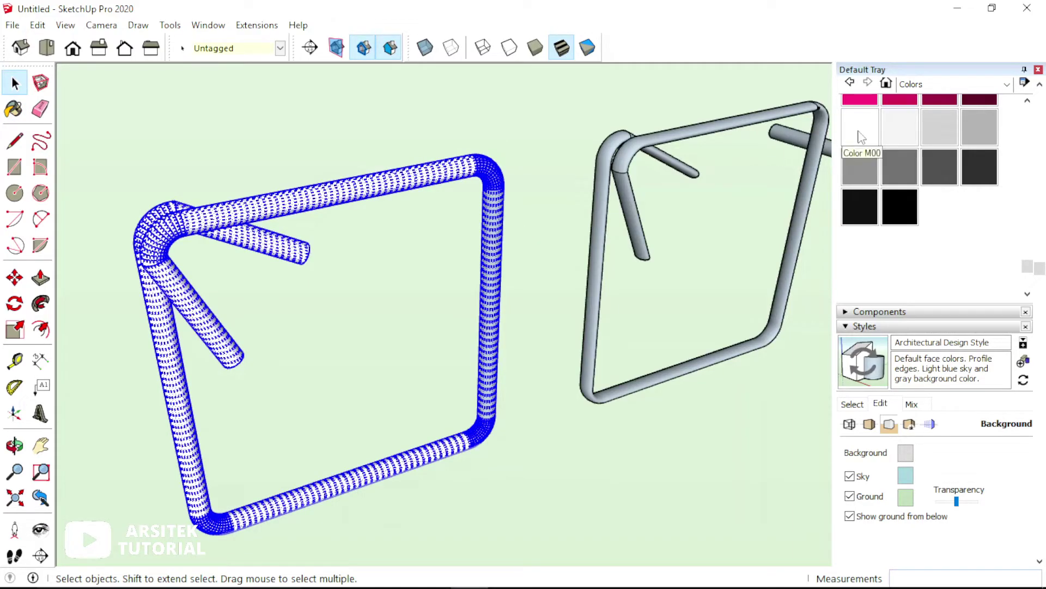
pyautogui.click(860, 131)
pyautogui.click(498, 235)
pyautogui.press('space')
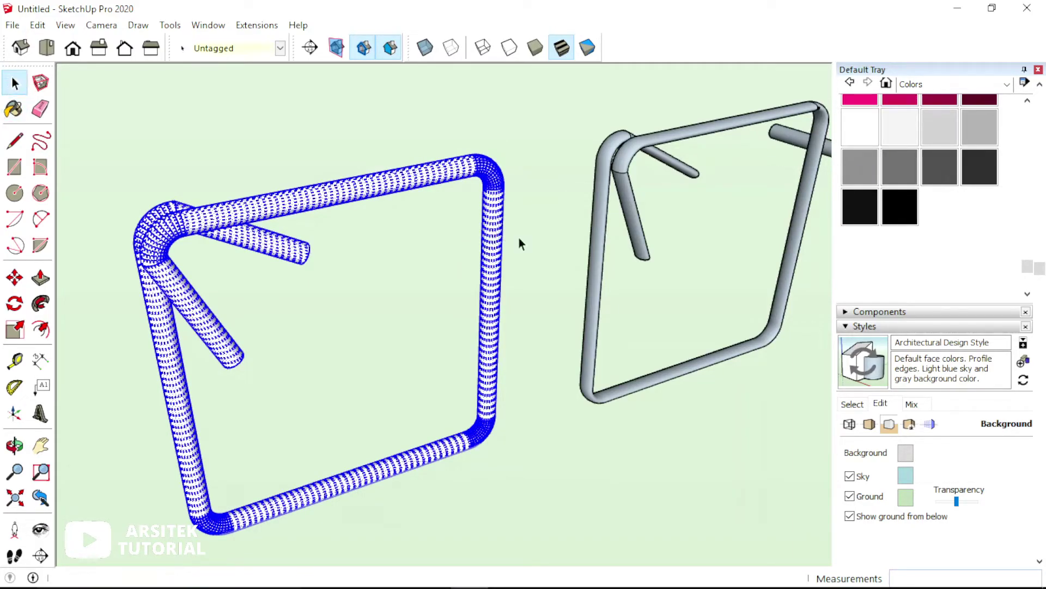
pyautogui.click(519, 237)
pyautogui.scroll(-3, 522, 256)
# Step: Window-select the grey stirrup on the right and delete it
pyautogui.moveTo(531, 270); pyautogui.dragTo(509, 264, button='middle')
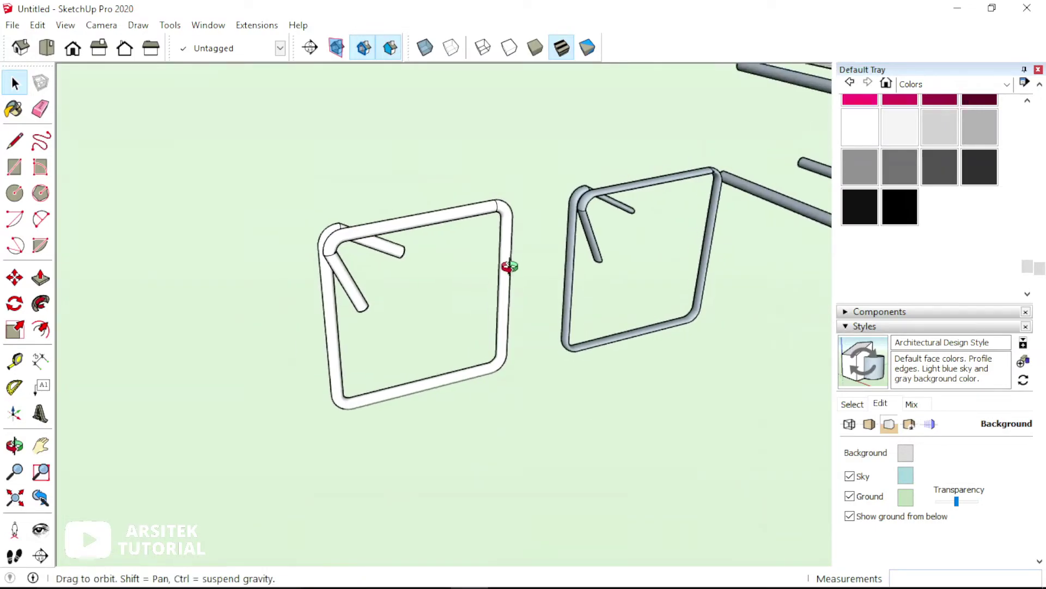
pyautogui.scroll(-3, 528, 250)
pyautogui.scroll(1, 545, 236)
pyautogui.moveTo(613, 228); pyautogui.dragTo(530, 234, button='middle')
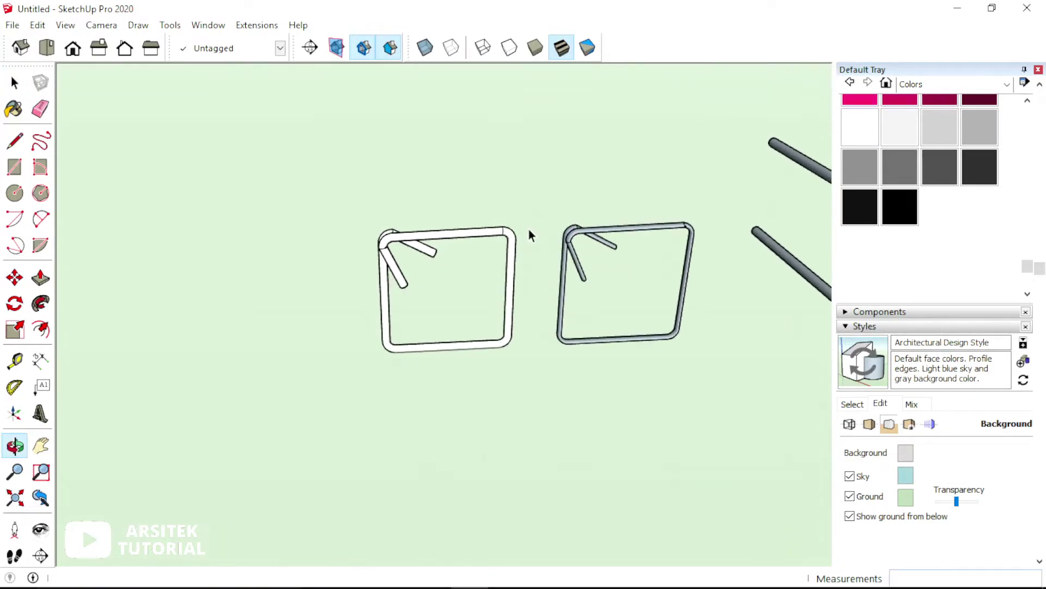
pyautogui.scroll(2, 502, 287)
pyautogui.scroll(2, 528, 275)
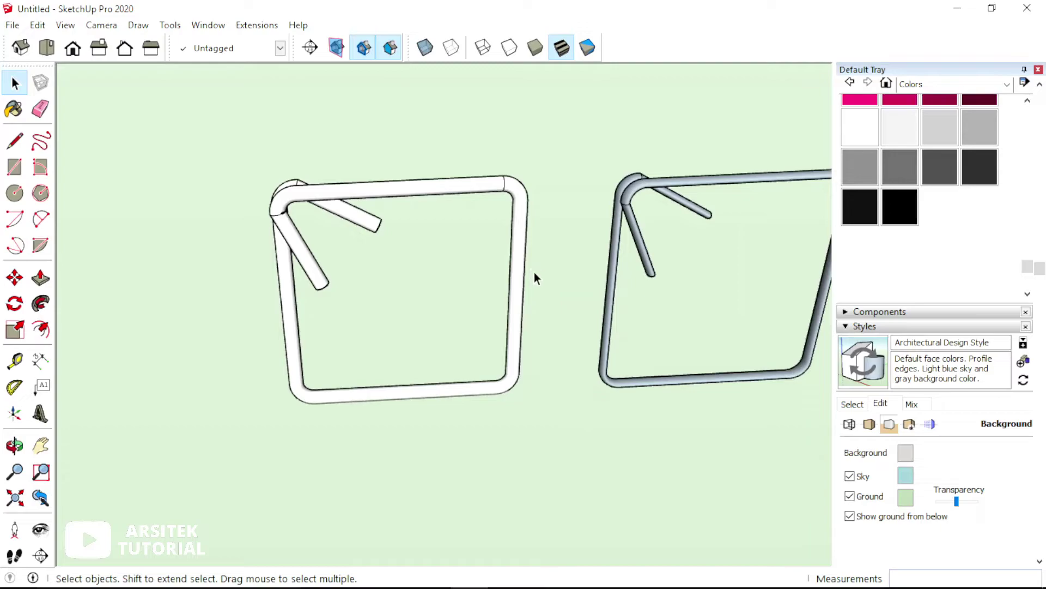
pyautogui.scroll(-2, 510, 269)
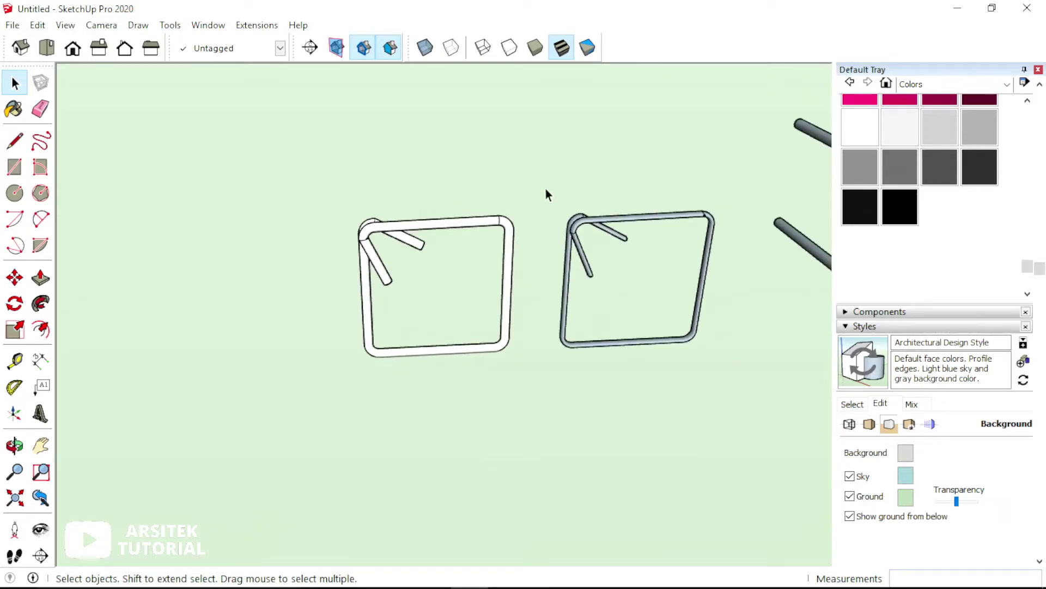
pyautogui.moveTo(545, 188); pyautogui.dragTo(741, 392)
pyautogui.press('Delete')
# Step: Make the entire white stirrup into a single group
pyautogui.scroll(2, 511, 264)
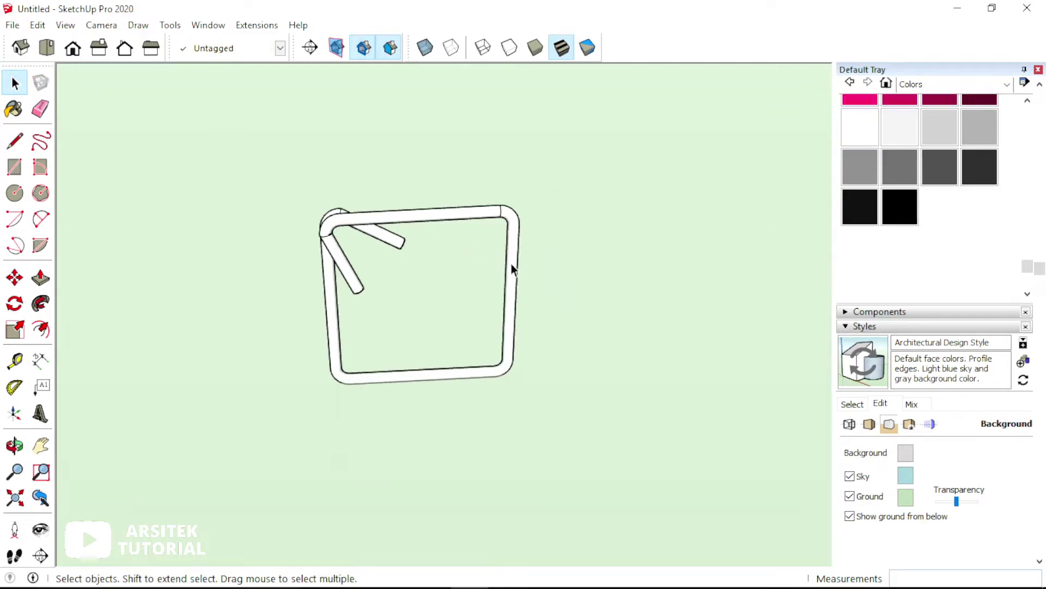
pyautogui.tripleClick(511, 264)
pyautogui.rightClick(513, 268)
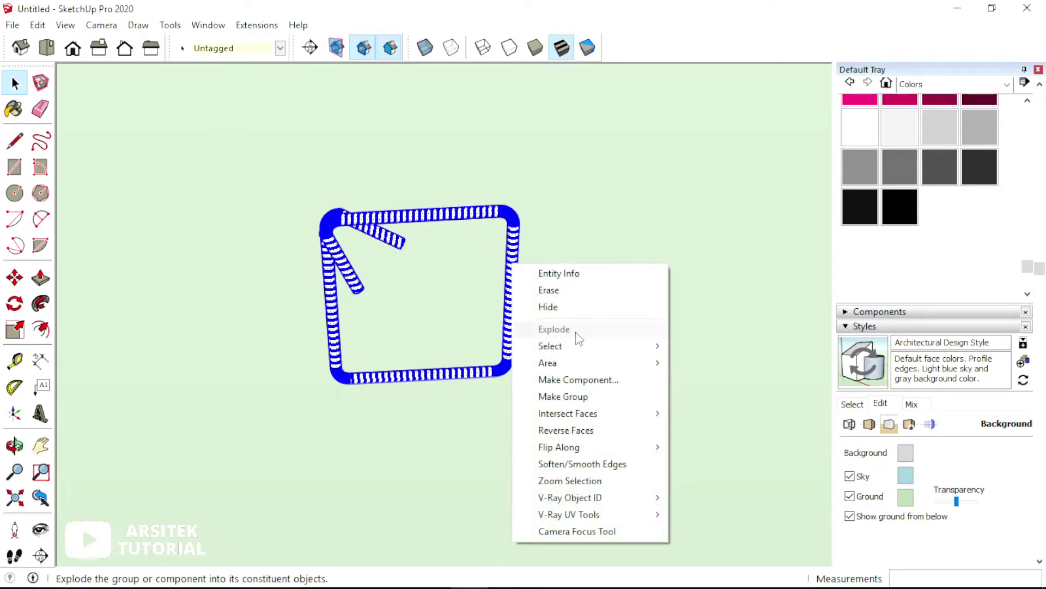
pyautogui.click(583, 403)
pyautogui.scroll(-2, 371, 358)
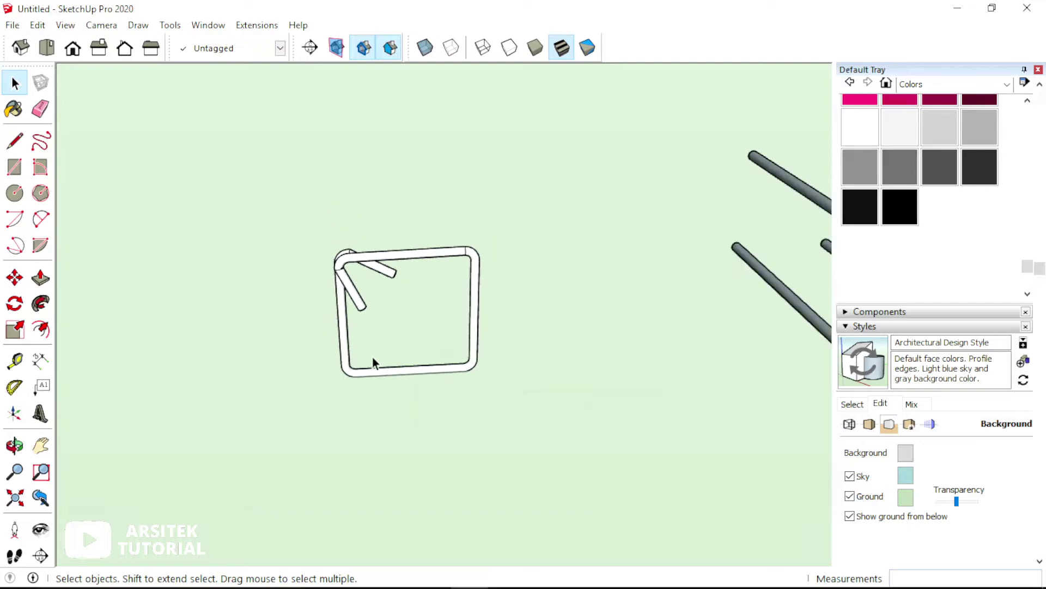
pyautogui.scroll(-2, 369, 353)
pyautogui.scroll(-1, 370, 353)
# Step: Select the white stirrup group and start moving it with M
pyautogui.click(646, 414)
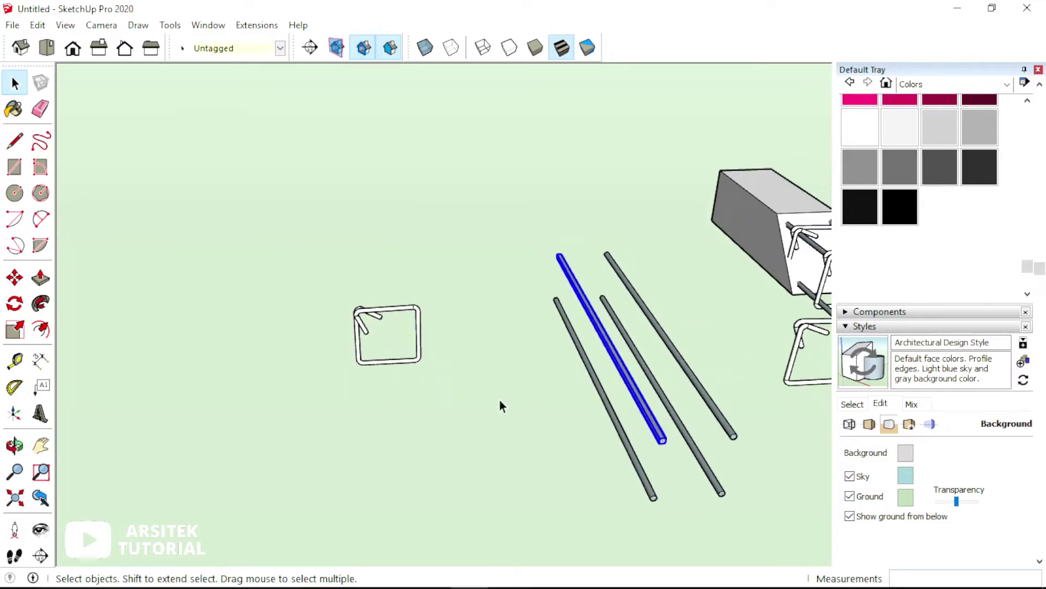
pyautogui.click(385, 356)
pyautogui.moveTo(385, 356)
pyautogui.mouseDown(button='middle')
pyautogui.moveTo(545, 444)
pyautogui.moveTo(714, 384)
pyautogui.mouseUp(button='middle')
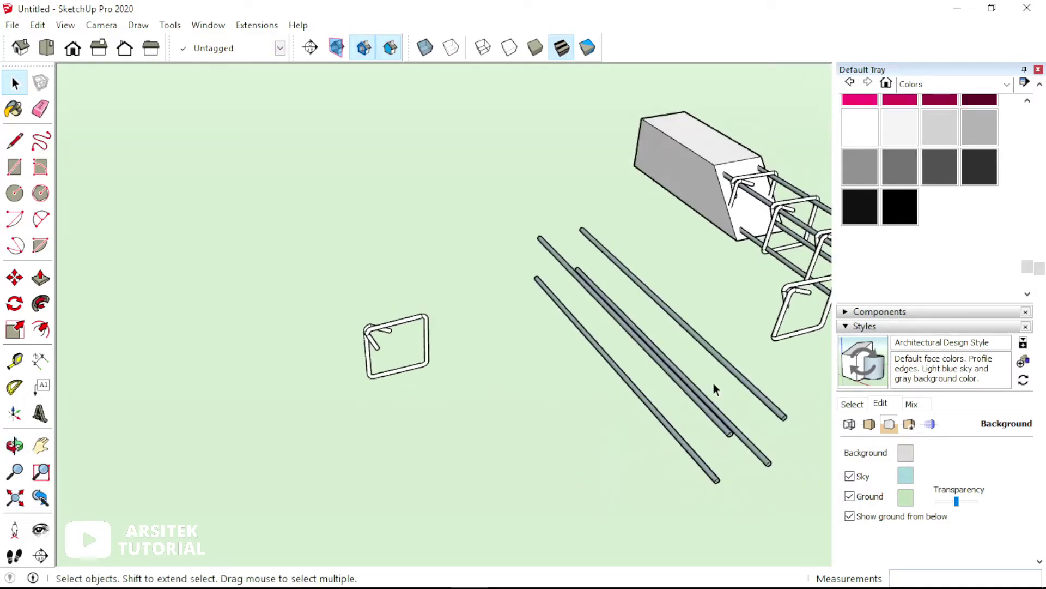
pyautogui.scroll(2, 381, 357)
pyautogui.click(372, 346)
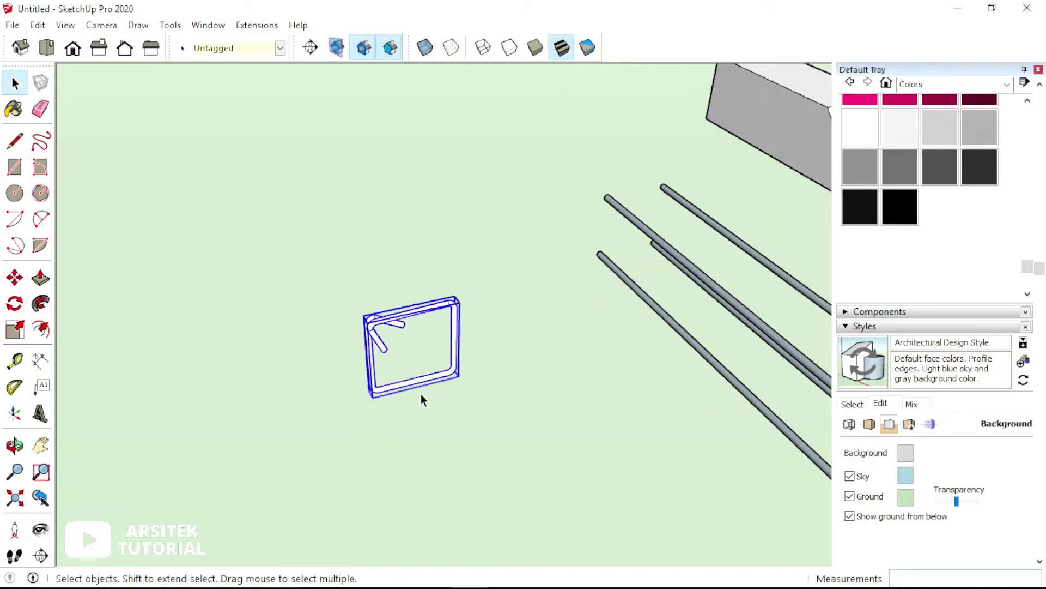
pyautogui.press('m')
pyautogui.scroll(2, 443, 384)
pyautogui.scroll(3, 448, 369)
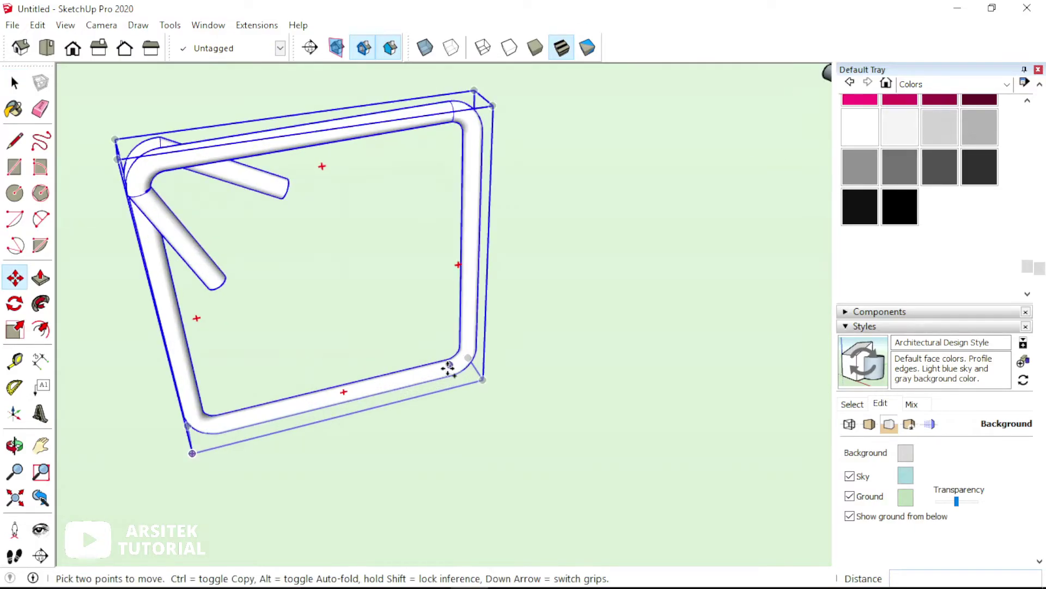
pyautogui.scroll(2, 447, 344)
pyautogui.scroll(2, 456, 358)
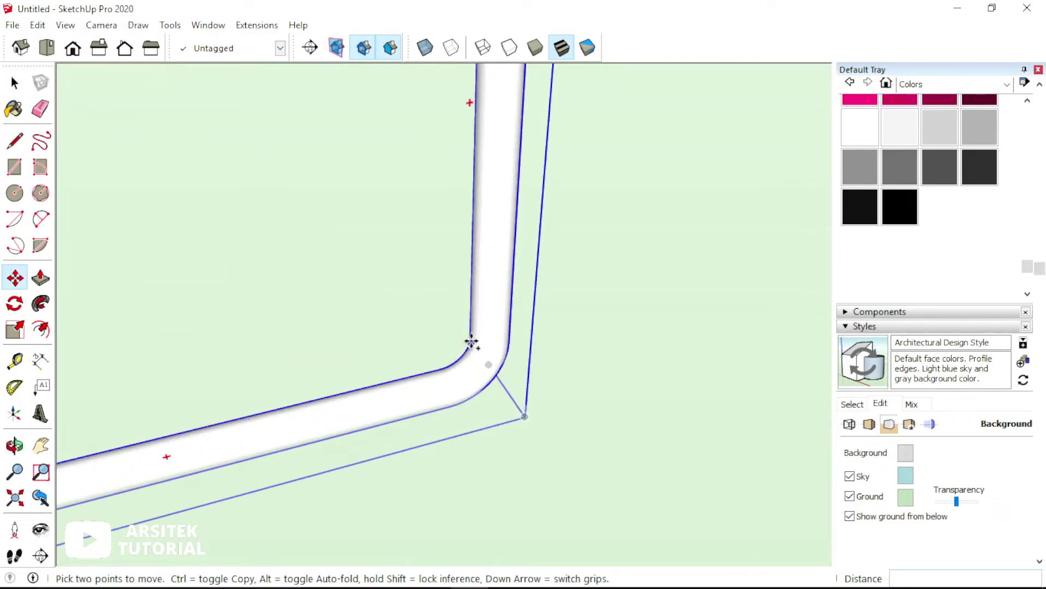
pyautogui.moveTo(472, 342); pyautogui.dragTo(392, 291, button='middle')
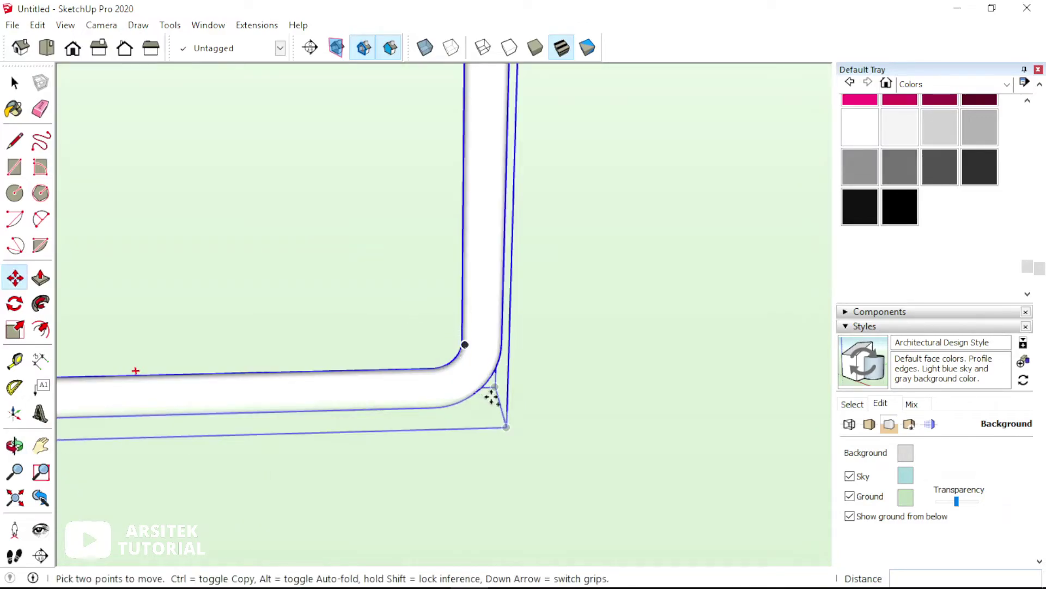
pyautogui.moveTo(492, 397); pyautogui.dragTo(294, 423, button='middle')
pyautogui.scroll(2, 390, 401)
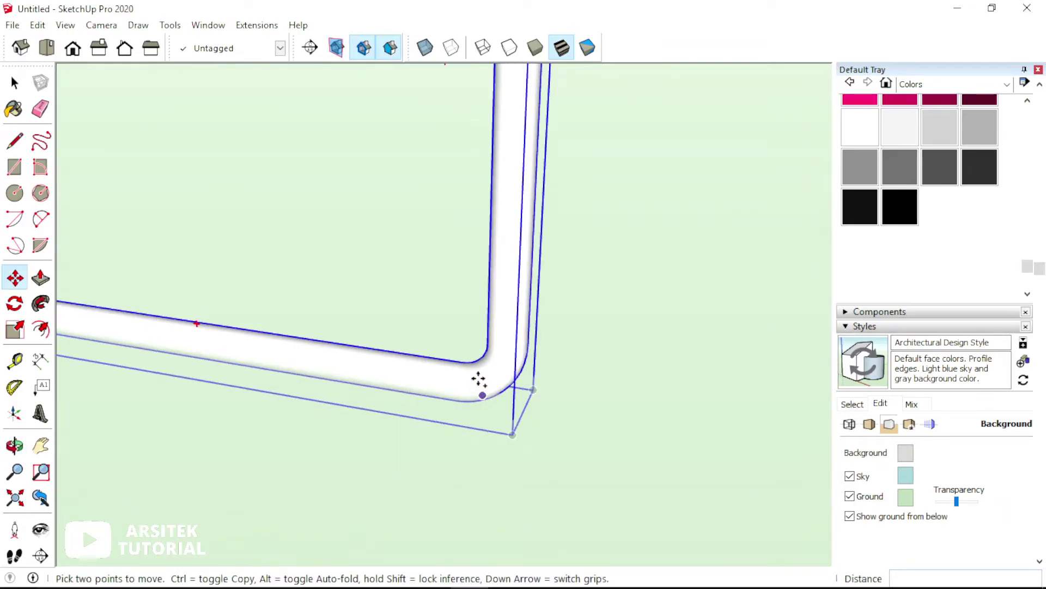
# Step: Copy the stirrup from its inner corner onto the ends of the longitudinal bars
pyautogui.click(488, 346)
pyautogui.press('ctrl')
pyautogui.scroll(-2, 605, 367)
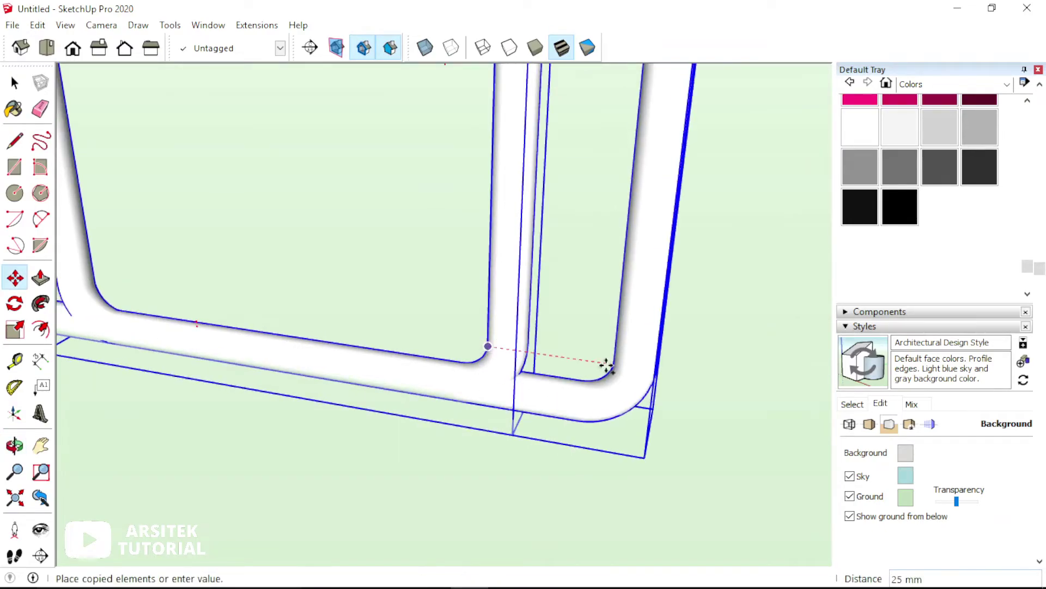
pyautogui.scroll(-4, 560, 355)
pyautogui.scroll(-2, 553, 345)
pyautogui.scroll(-2, 551, 344)
pyautogui.scroll(-1, 566, 357)
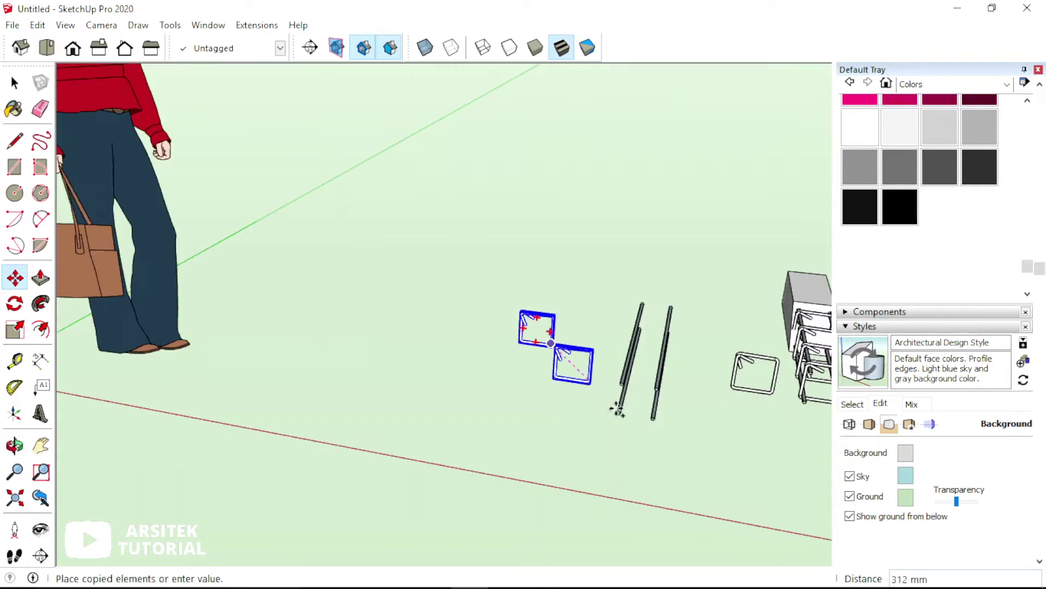
pyautogui.scroll(2, 654, 433)
pyautogui.scroll(3, 626, 438)
pyautogui.scroll(1, 635, 450)
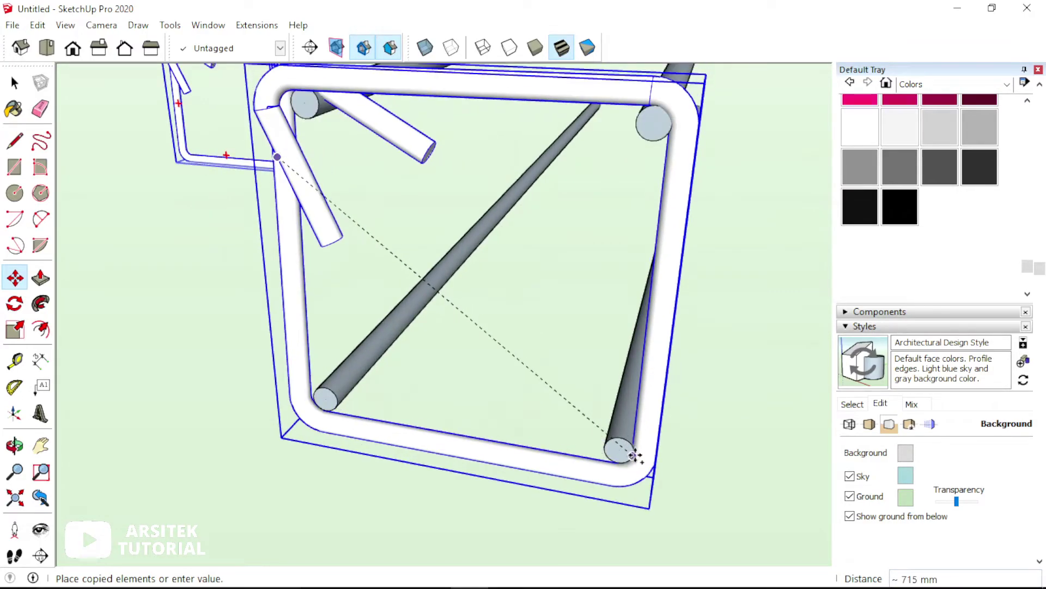
pyautogui.click(632, 451)
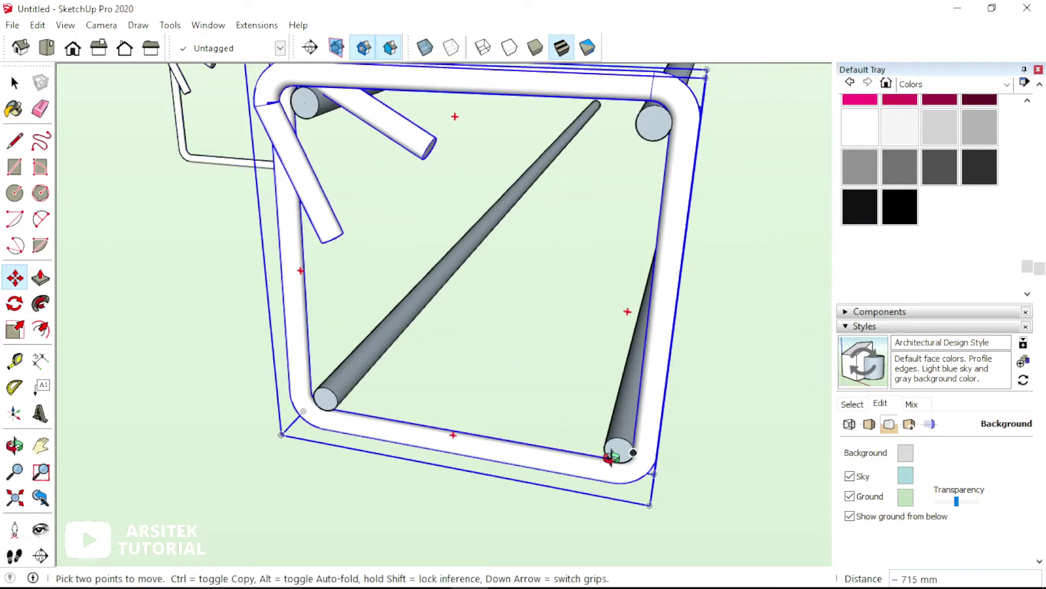
# Step: Check the placed copy and shift it along the red axis to wrap the bar ends
pyautogui.moveTo(632, 452); pyautogui.dragTo(630, 367, button='middle')
pyautogui.scroll(4, 648, 453)
pyautogui.moveTo(649, 453)
pyautogui.mouseDown(button='middle')
pyautogui.moveTo(636, 350)
pyautogui.moveTo(659, 367)
pyautogui.mouseUp(button='middle')
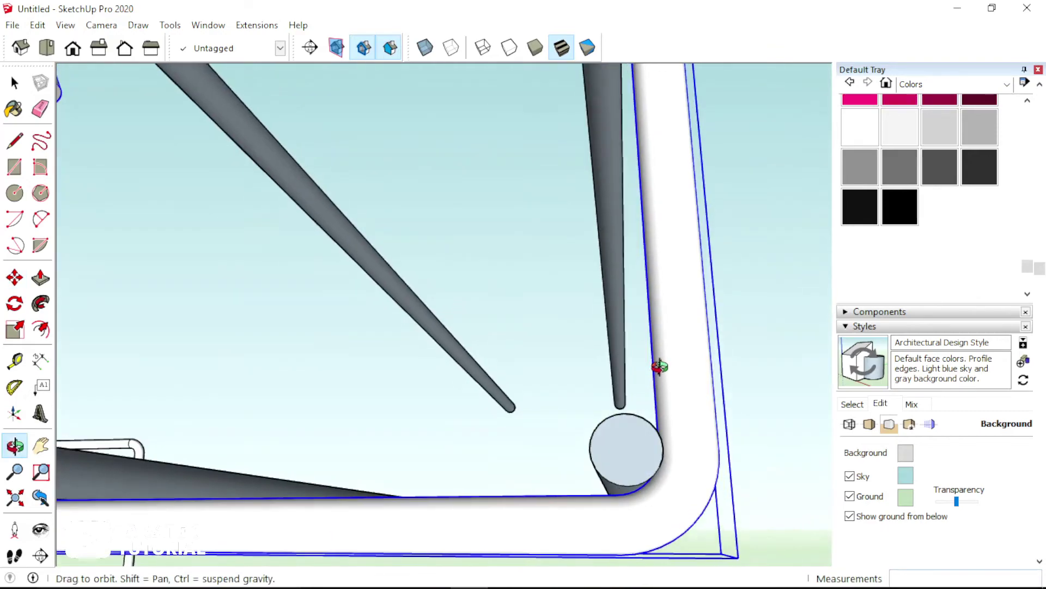
pyautogui.scroll(-3, 681, 493)
pyautogui.scroll(-3, 654, 457)
pyautogui.moveTo(654, 457)
pyautogui.mouseDown(button='middle')
pyautogui.moveTo(659, 211)
pyautogui.moveTo(643, 432)
pyautogui.moveTo(629, 416)
pyautogui.moveTo(588, 476)
pyautogui.mouseUp(button='middle')
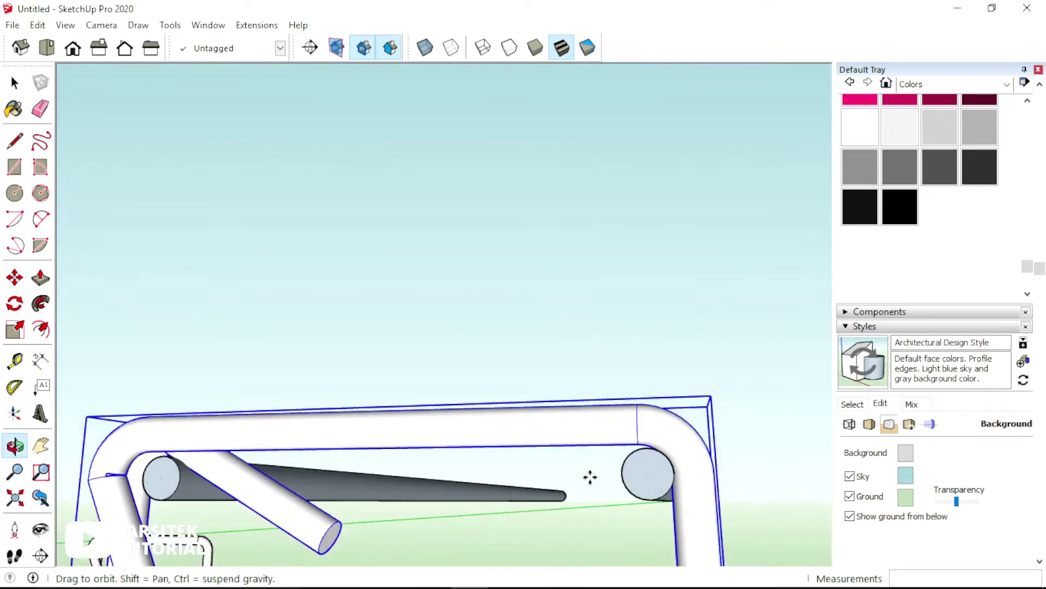
pyautogui.scroll(-2, 686, 439)
pyautogui.scroll(-3, 308, 472)
pyautogui.scroll(3, 308, 472)
pyautogui.moveTo(465, 460)
pyautogui.mouseDown(button='middle')
pyautogui.moveTo(603, 434)
pyautogui.moveTo(591, 428)
pyautogui.moveTo(645, 455)
pyautogui.moveTo(538, 369)
pyautogui.mouseUp(button='middle')
pyautogui.scroll(-2, 547, 463)
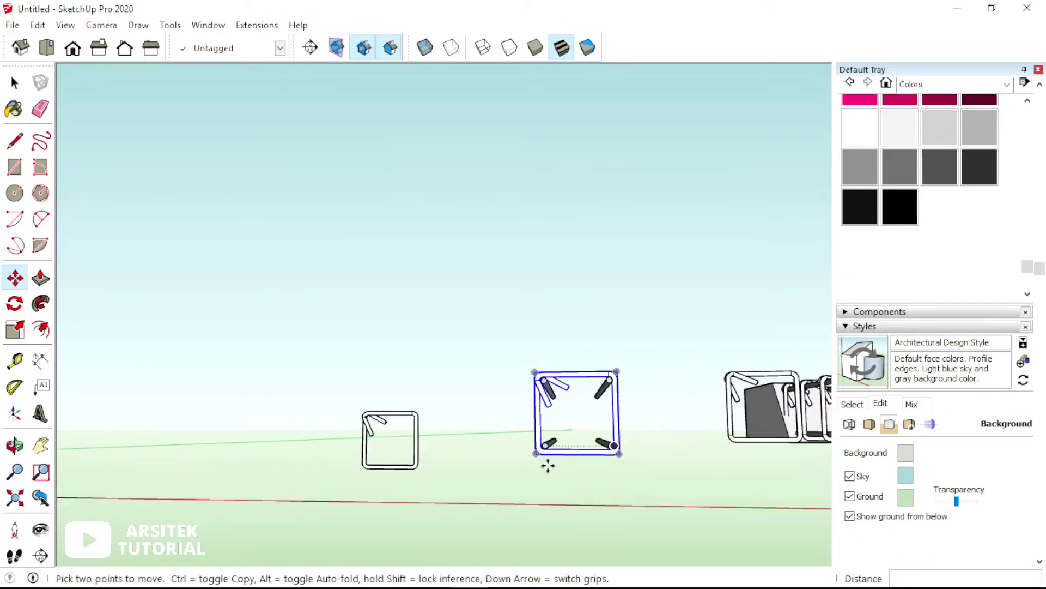
pyautogui.scroll(2, 537, 439)
pyautogui.scroll(2, 537, 429)
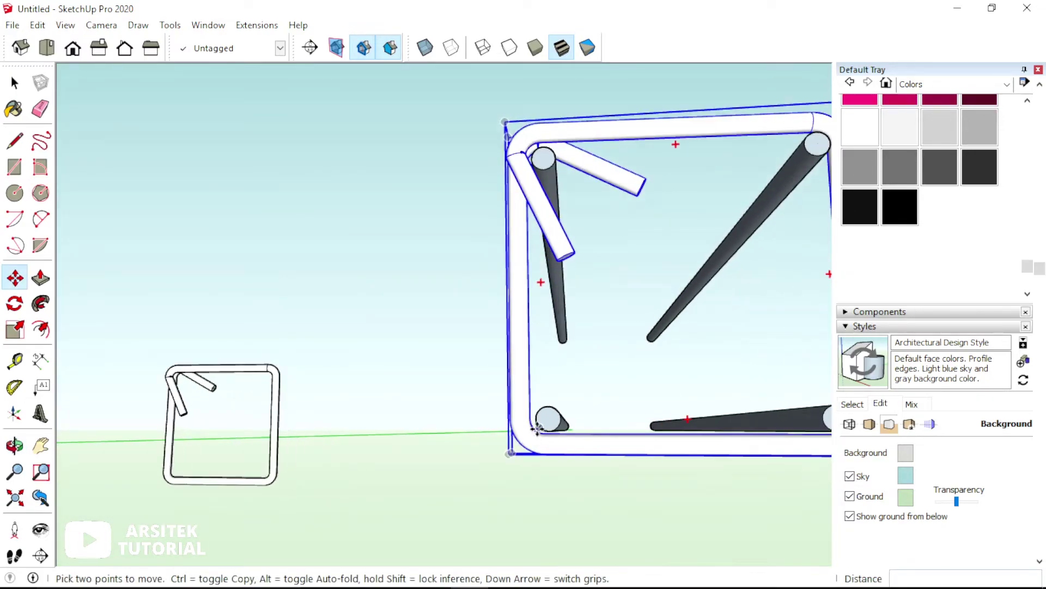
pyautogui.click(584, 510)
pyautogui.write('1')
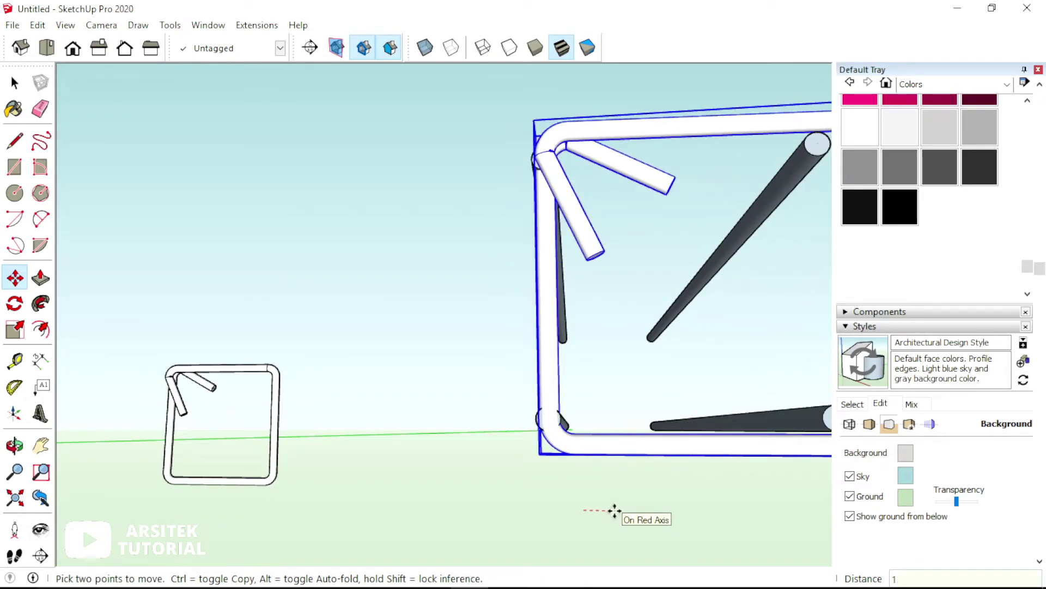
pyautogui.scroll(-2, 497, 486)
pyautogui.scroll(-2, 720, 472)
pyautogui.moveTo(720, 473)
pyautogui.mouseDown(button='middle')
pyautogui.moveTo(666, 440)
pyautogui.moveTo(659, 468)
pyautogui.mouseUp(button='middle')
pyautogui.scroll(-3, 515, 470)
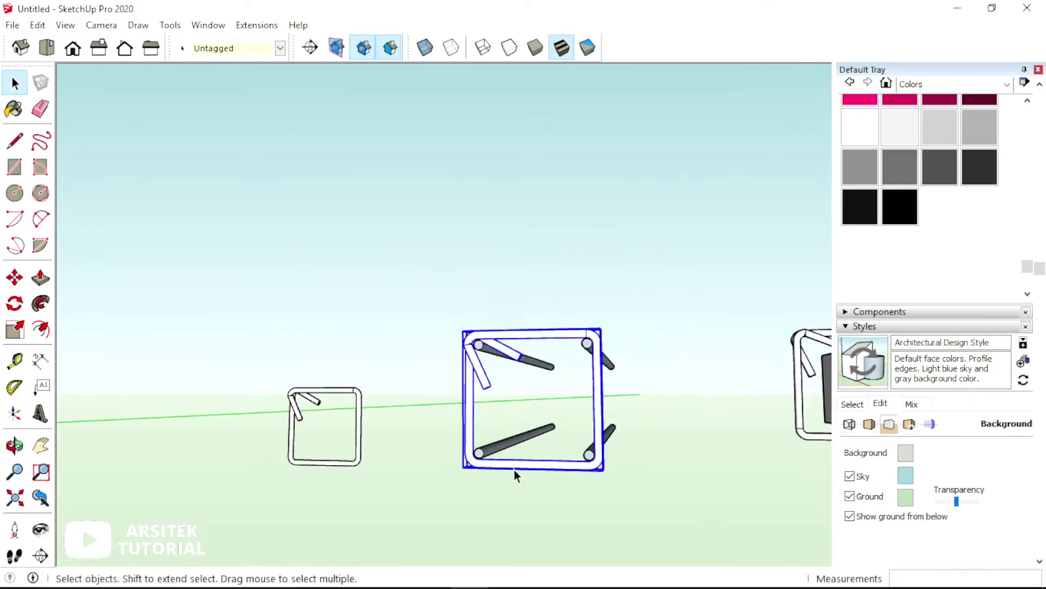
pyautogui.moveTo(514, 469); pyautogui.dragTo(613, 415, button='middle')
# Step: Move the stirrup 50 mm along the bars in the green direction
pyautogui.scroll(2, 538, 374)
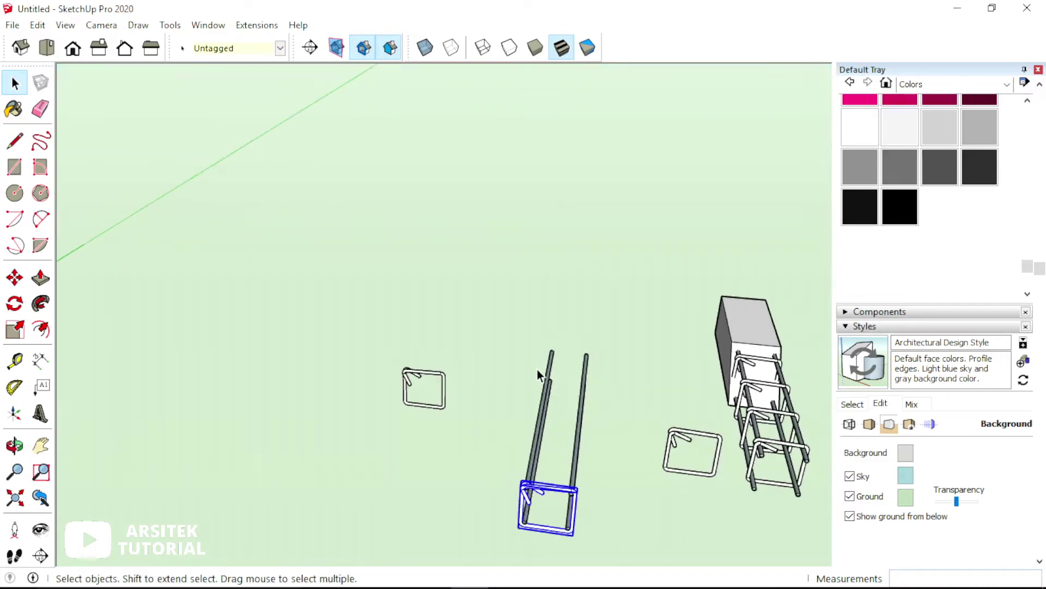
pyautogui.scroll(-3, 538, 375)
pyautogui.scroll(3, 526, 479)
pyautogui.moveTo(525, 479); pyautogui.dragTo(491, 509, button='middle')
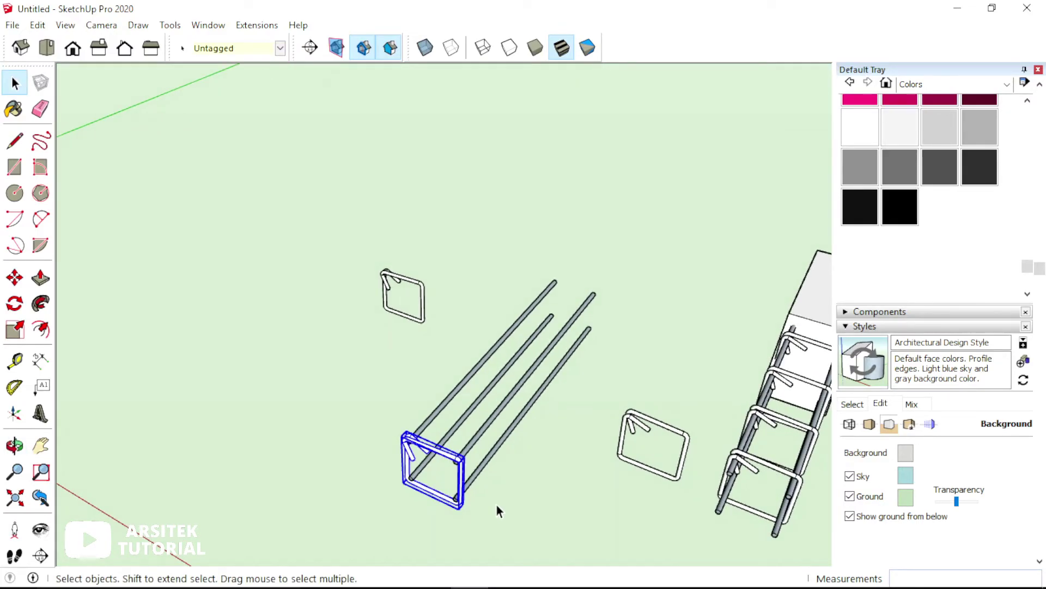
pyautogui.press('m')
pyautogui.scroll(2, 496, 505)
pyautogui.click(502, 506)
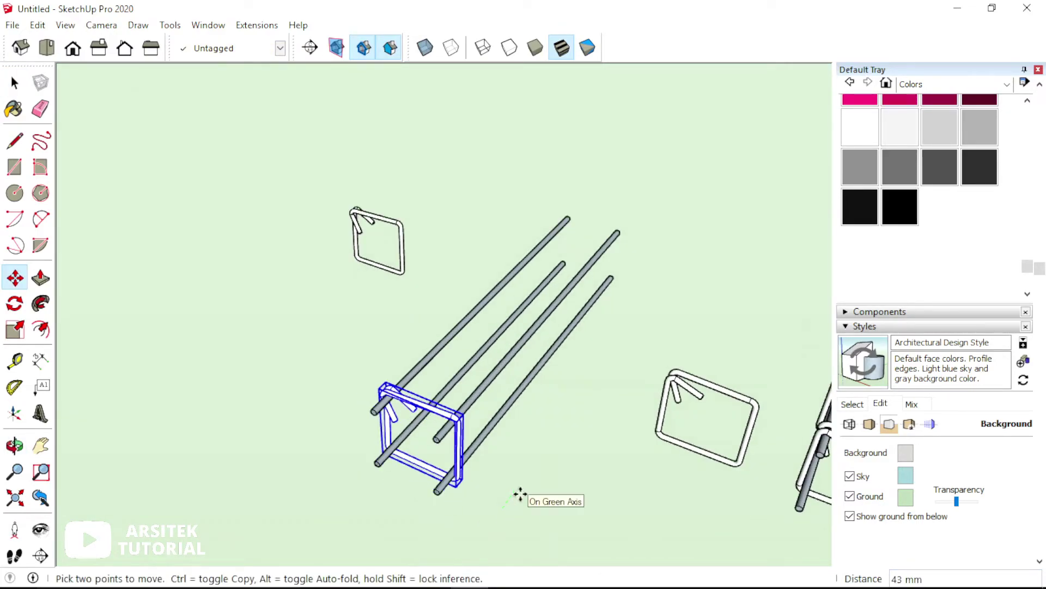
pyautogui.write('50')
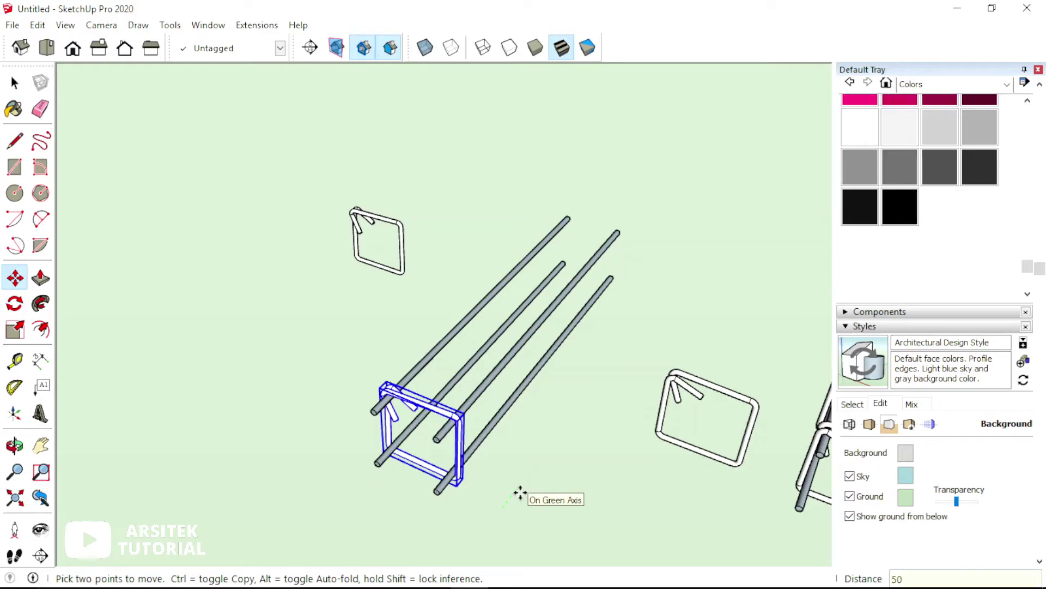
pyautogui.press('Return')
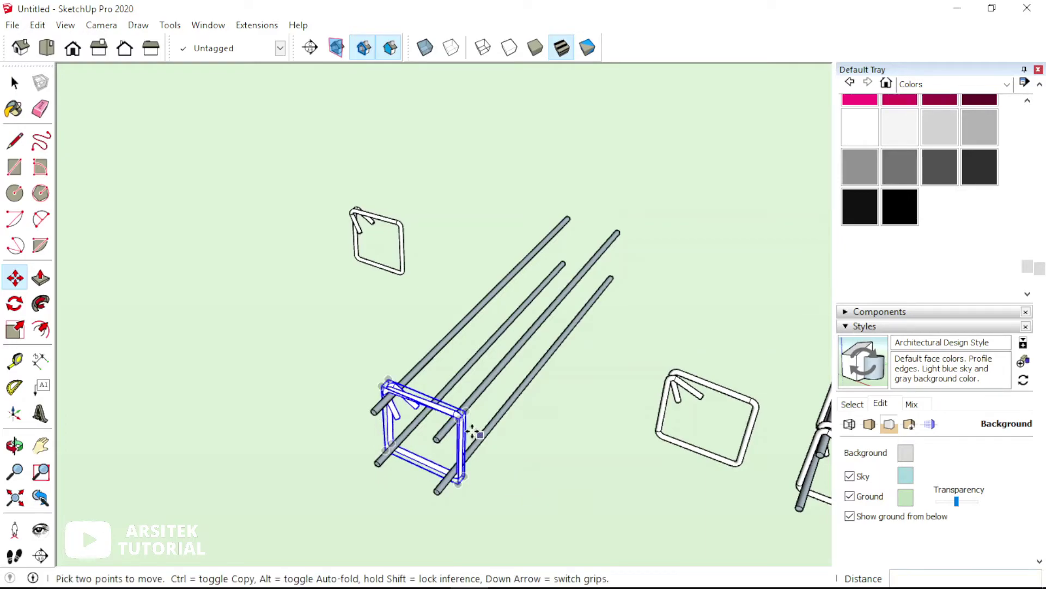
pyautogui.scroll(-3, 521, 488)
pyautogui.scroll(2, 527, 482)
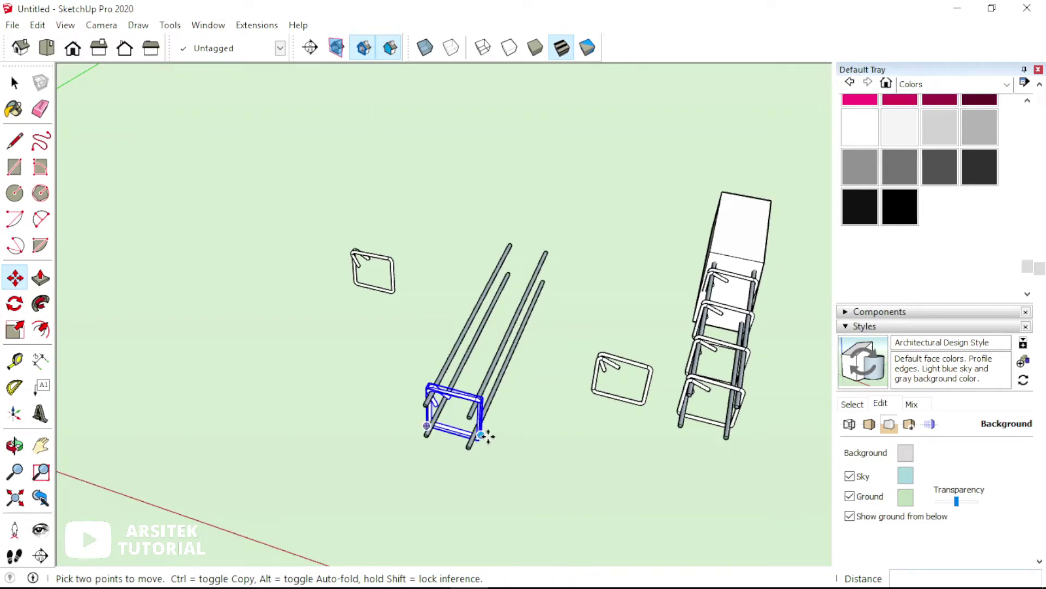
# Step: Copy the stirrup 150 mm up the bars as an x4 array, then orbit to inspect
pyautogui.press('ctrl')
pyautogui.click(514, 452)
pyautogui.write('150')
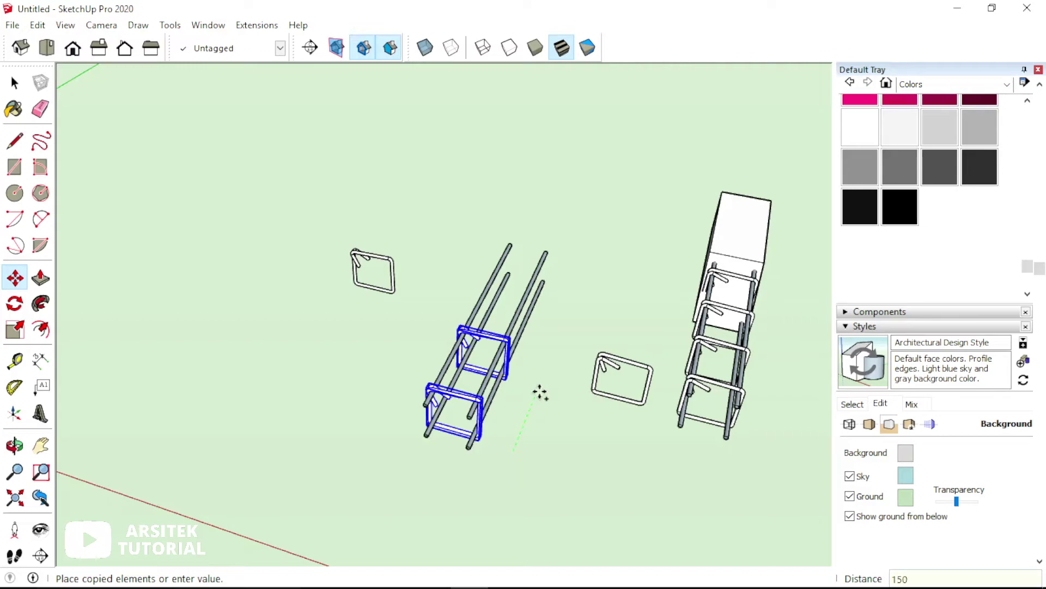
pyautogui.write('x4')
pyautogui.press('Return')
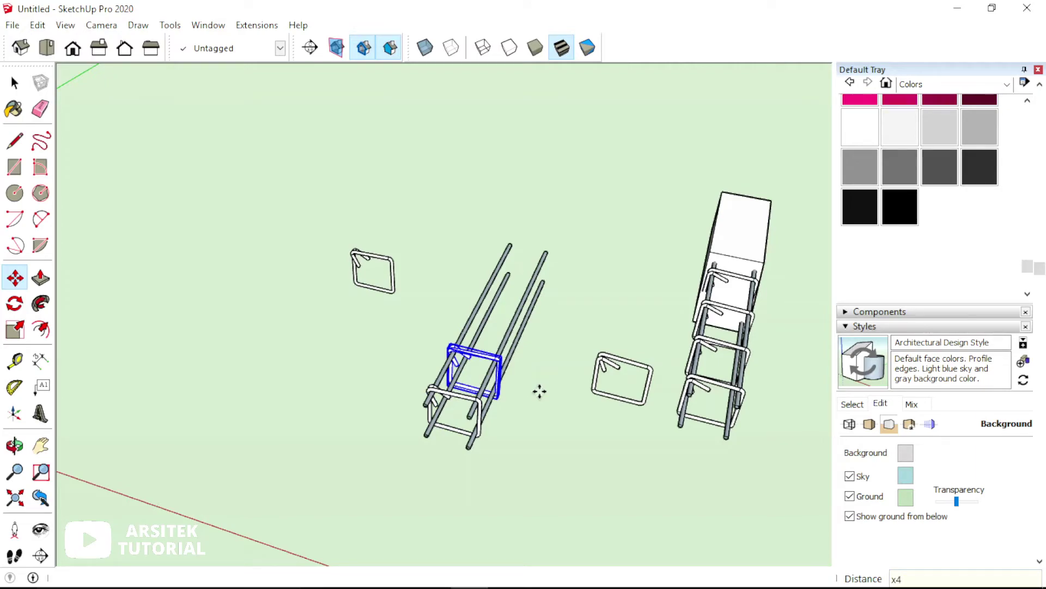
pyautogui.press('Return')
pyautogui.press('space')
pyautogui.moveTo(564, 354)
pyautogui.mouseDown(button='middle')
pyautogui.moveTo(255, 273)
pyautogui.moveTo(346, 312)
pyautogui.mouseUp(button='middle')
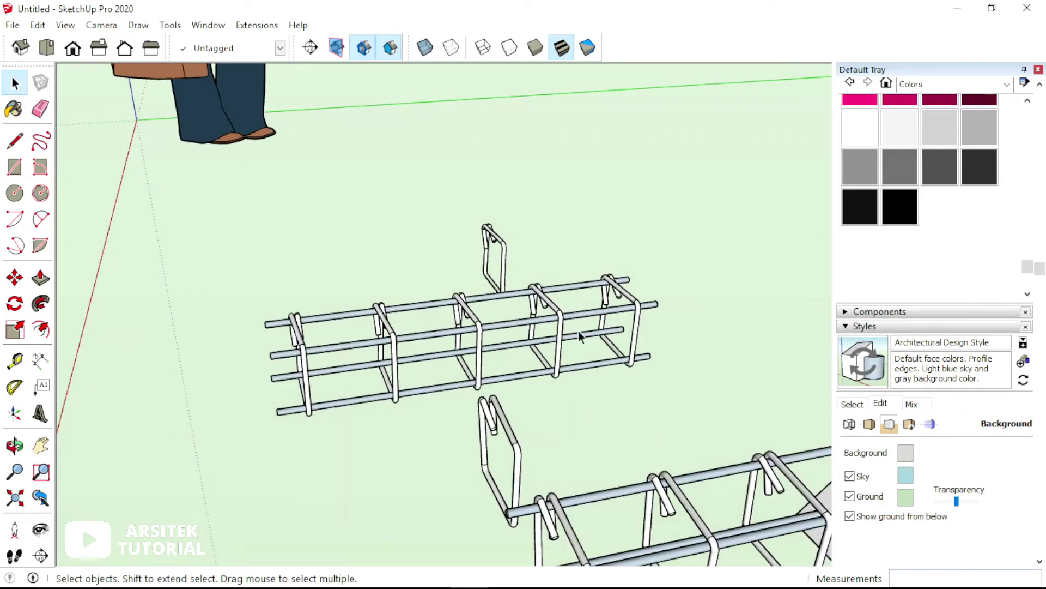
pyautogui.moveTo(580, 337)
pyautogui.mouseDown(button='middle')
pyautogui.moveTo(521, 404)
pyautogui.moveTo(743, 304)
pyautogui.mouseUp(button='middle')
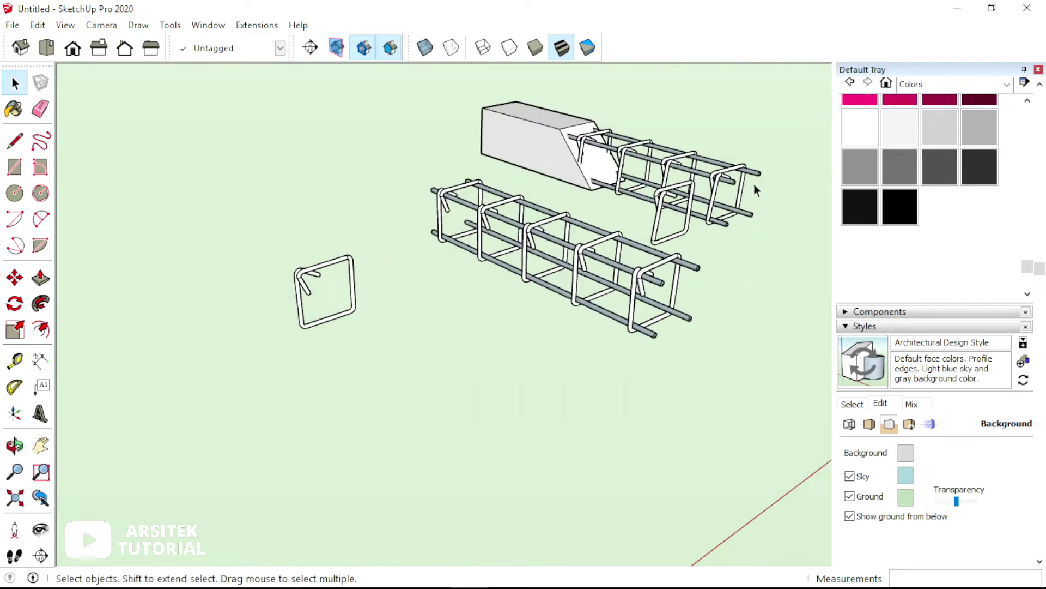
# Step: Draw a 150 × 150 mm square face beside the new cage
pyautogui.moveTo(741, 173)
pyautogui.mouseDown(button='middle')
pyautogui.moveTo(694, 223)
pyautogui.moveTo(564, 248)
pyautogui.mouseUp(button='middle')
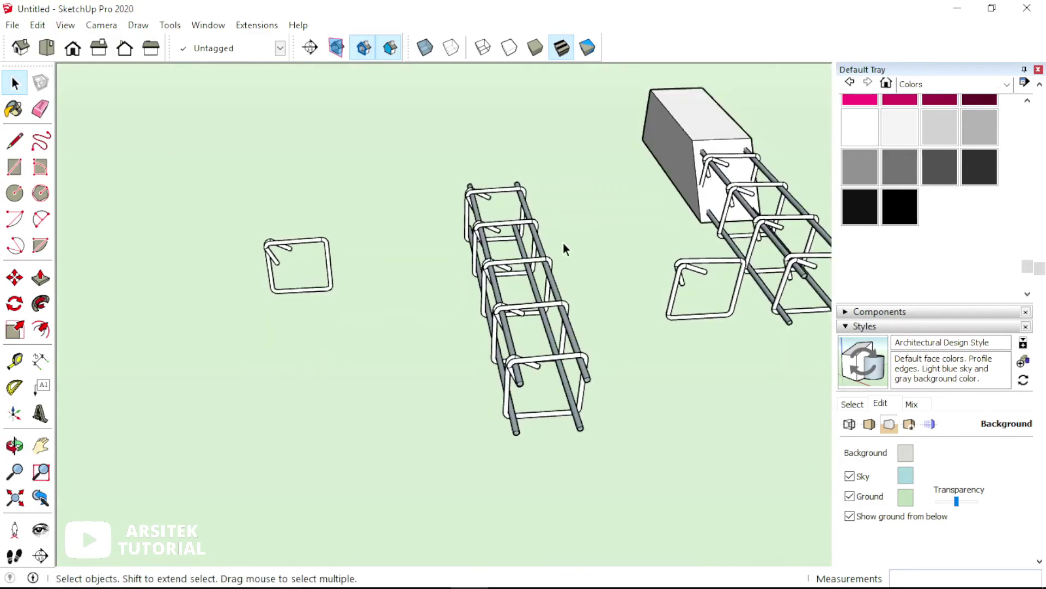
pyautogui.click(704, 114)
pyautogui.press('r')
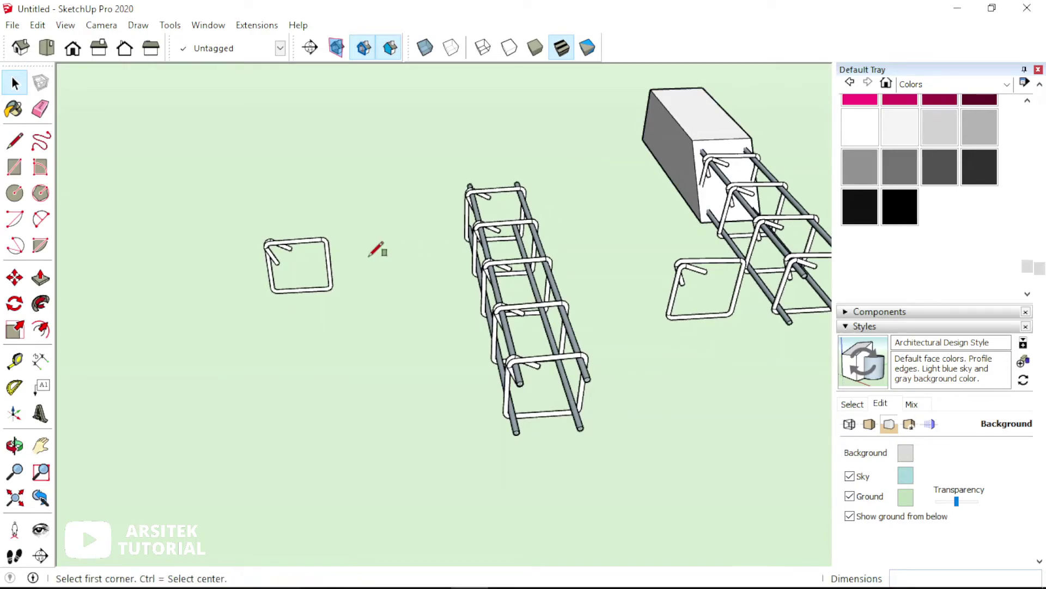
pyautogui.click(369, 267)
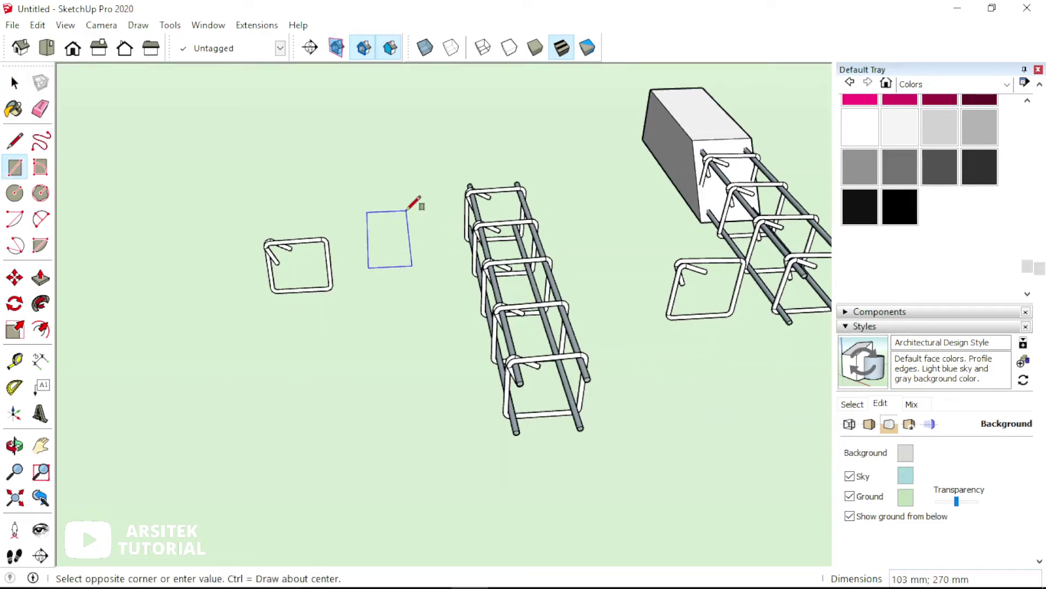
pyautogui.press('Escape')
pyautogui.click(398, 271)
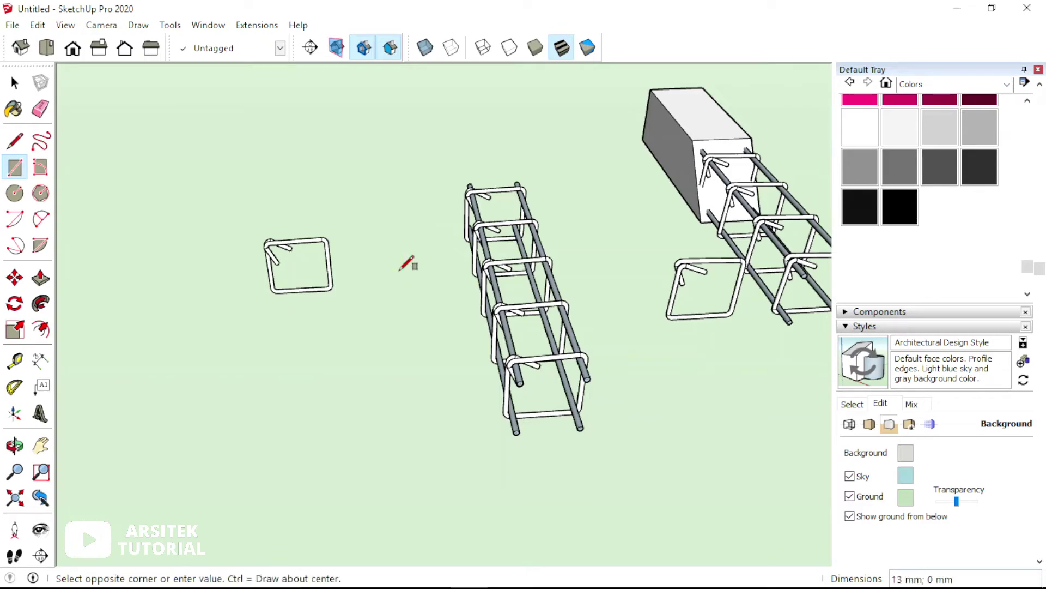
pyautogui.write('150;150')
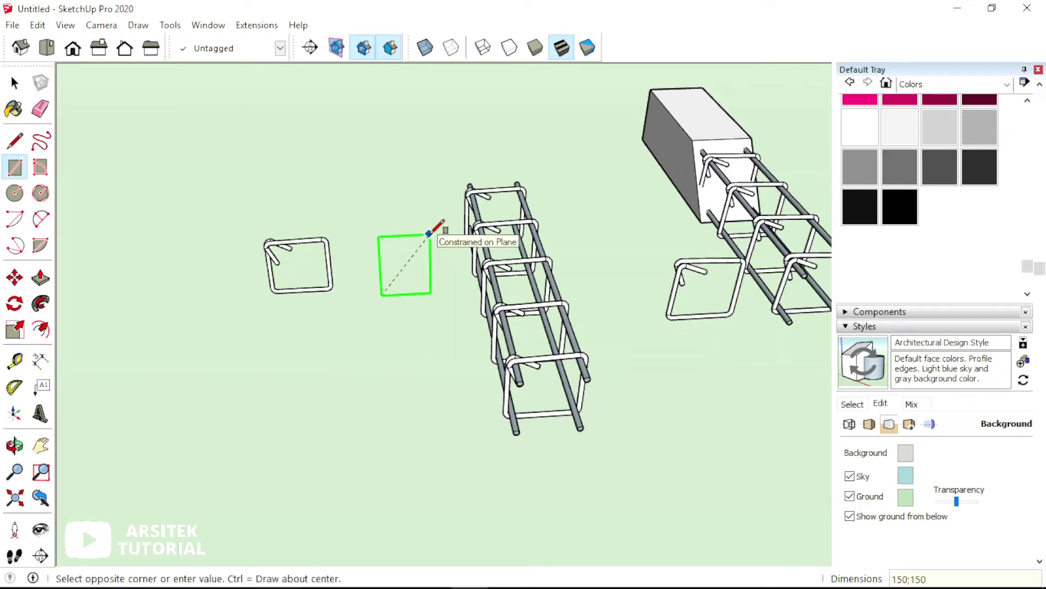
pyautogui.press('Return')
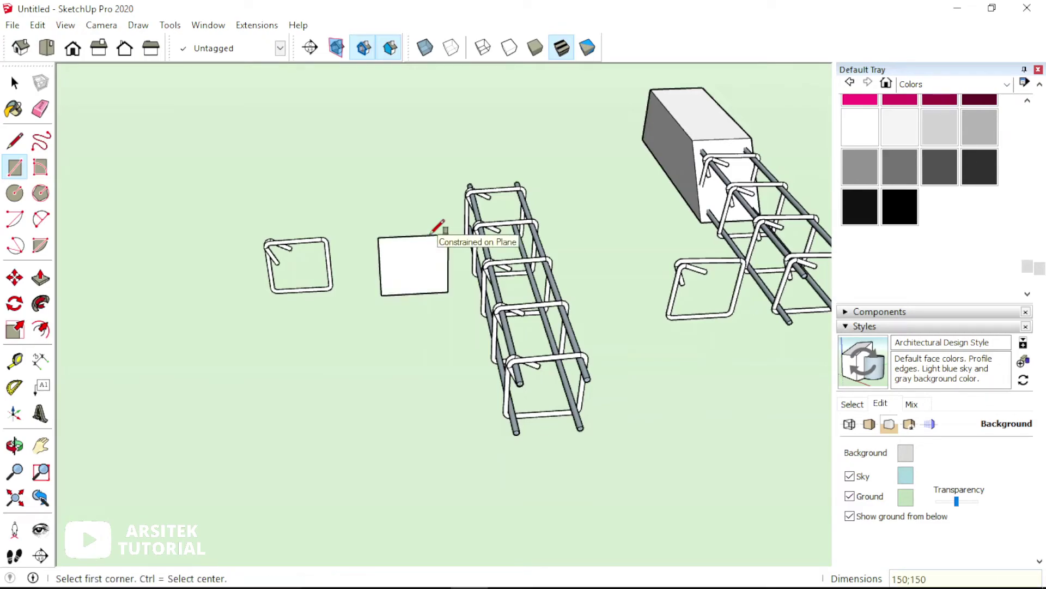
pyautogui.press('space')
# Step: Move the square face toward the bar ends, orbiting to align it
pyautogui.moveTo(435, 253); pyautogui.dragTo(430, 270, button='middle')
pyautogui.click(429, 271)
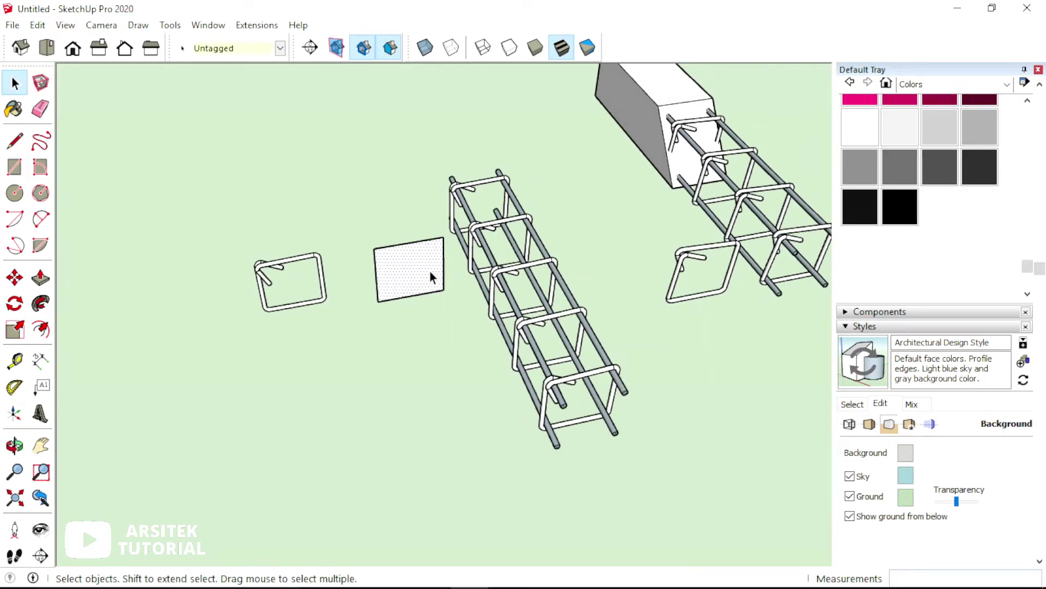
pyautogui.press('m')
pyautogui.scroll(3, 425, 270)
pyautogui.click(459, 307)
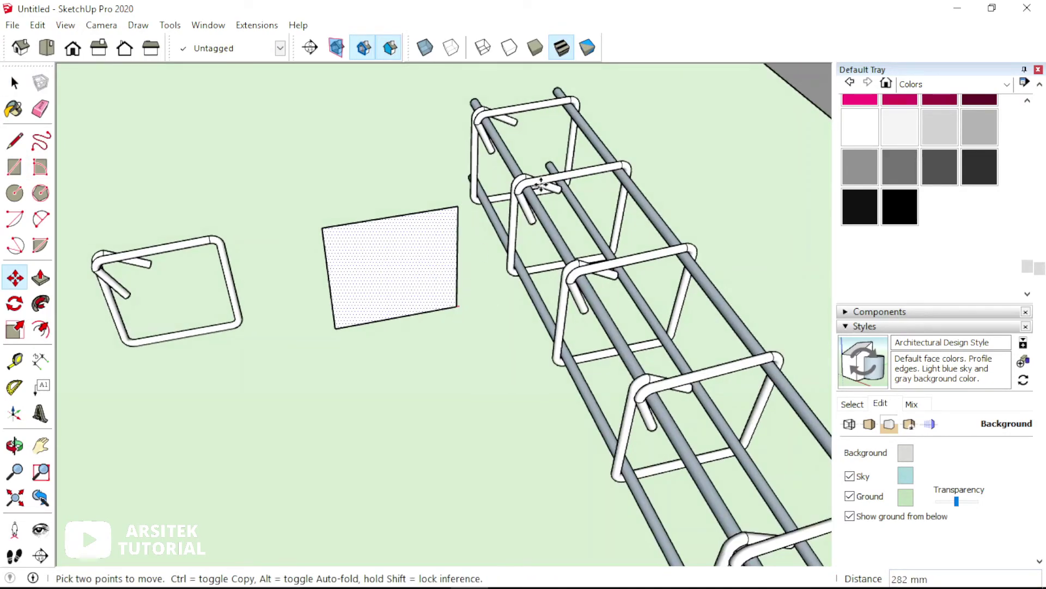
pyautogui.moveTo(458, 307); pyautogui.dragTo(317, 135, button='middle')
pyautogui.scroll(3, 710, 229)
pyautogui.moveTo(711, 229)
pyautogui.mouseDown(button='middle')
pyautogui.moveTo(273, 256)
pyautogui.moveTo(467, 411)
pyautogui.moveTo(408, 394)
pyautogui.moveTo(380, 367)
pyautogui.moveTo(489, 325)
pyautogui.moveTo(411, 310)
pyautogui.mouseUp(button='middle')
pyautogui.scroll(2, 498, 428)
pyautogui.scroll(-2, 428, 377)
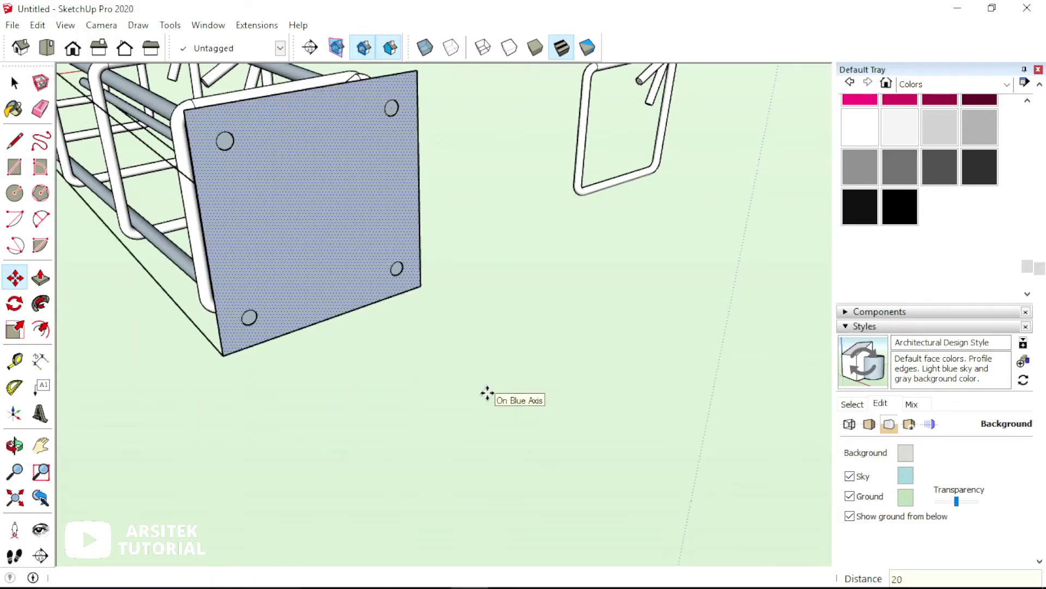
# Step: Place the square against the bar ends and delete the stray edges across it
pyautogui.click(486, 393)
pyautogui.moveTo(343, 329)
pyautogui.mouseDown(button='middle')
pyautogui.moveTo(731, 428)
pyautogui.moveTo(650, 255)
pyautogui.moveTo(658, 216)
pyautogui.moveTo(642, 198)
pyautogui.mouseUp(button='middle')
pyautogui.press('space')
pyautogui.scroll(-3, 650, 254)
pyautogui.click(668, 233)
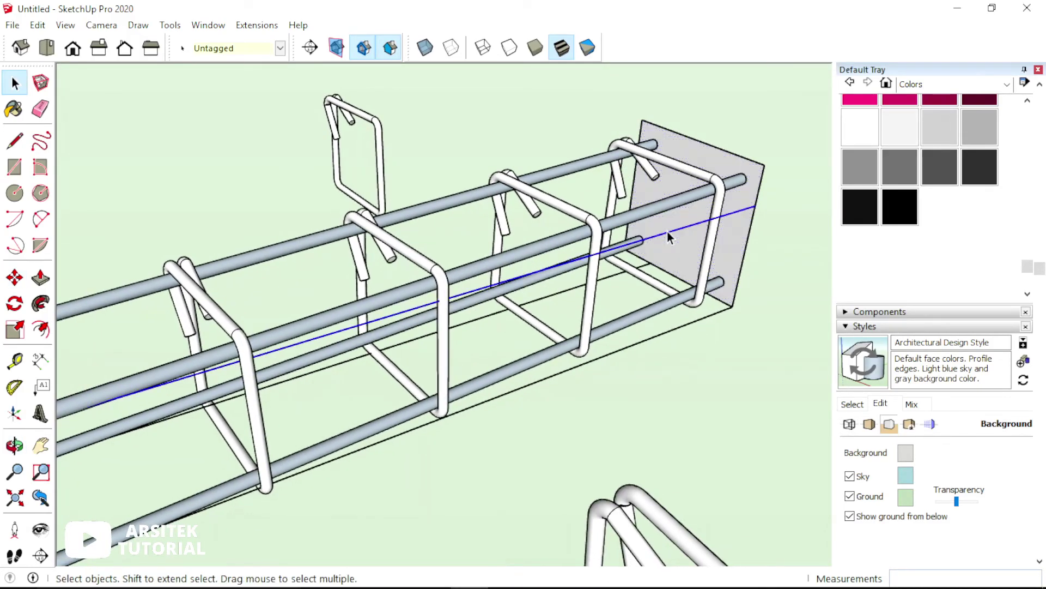
pyautogui.press('Delete')
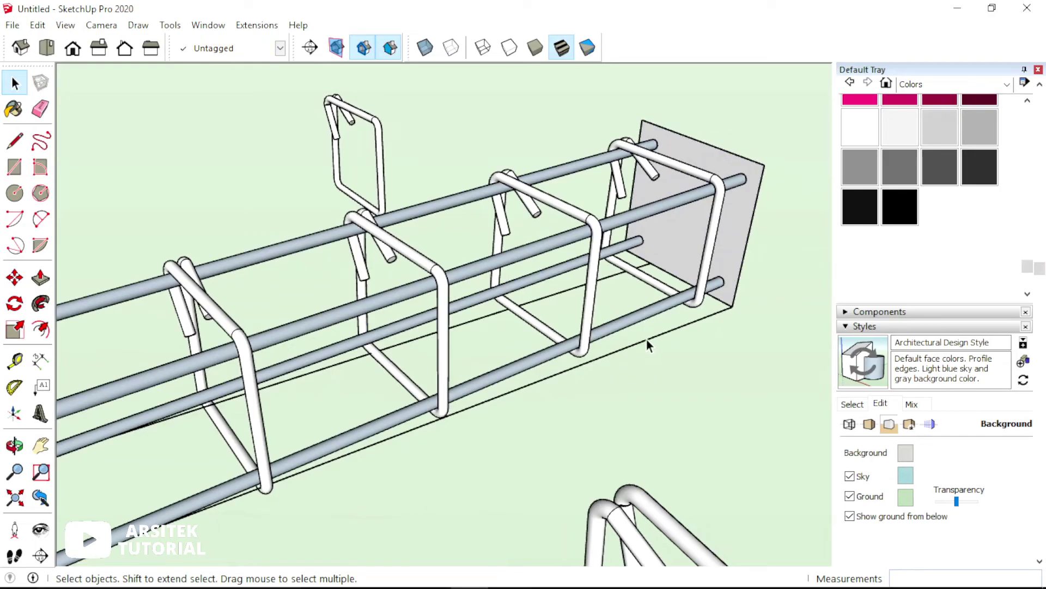
pyautogui.click(646, 339)
pyautogui.press('Delete')
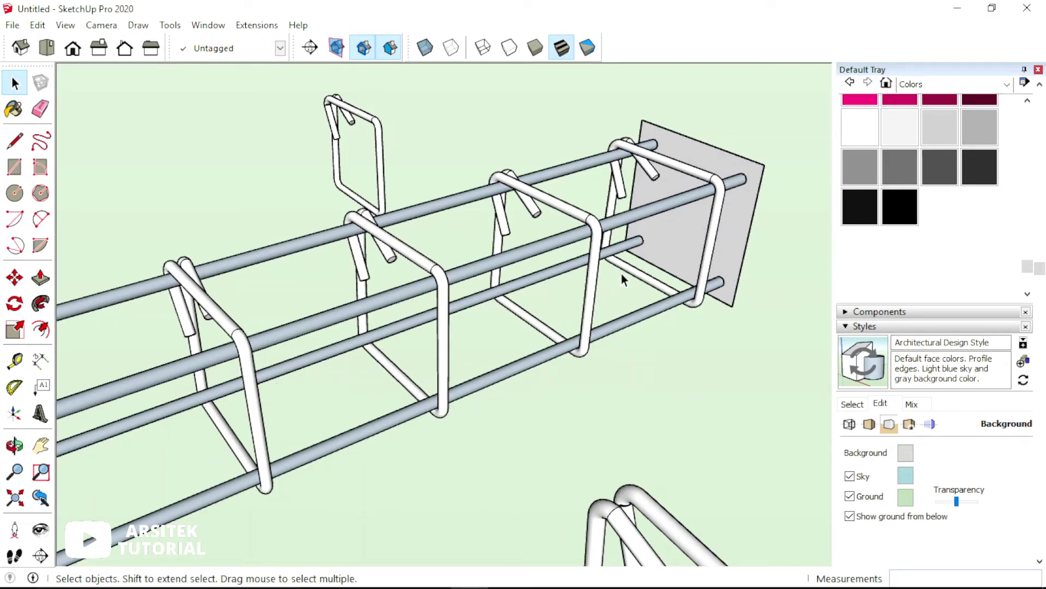
pyautogui.scroll(-3, 621, 272)
pyautogui.moveTo(636, 266); pyautogui.dragTo(703, 282, button='middle')
# Step: Push/pull the square 393 mm into a block and shift its top front edge 149 mm along green
pyautogui.press('p')
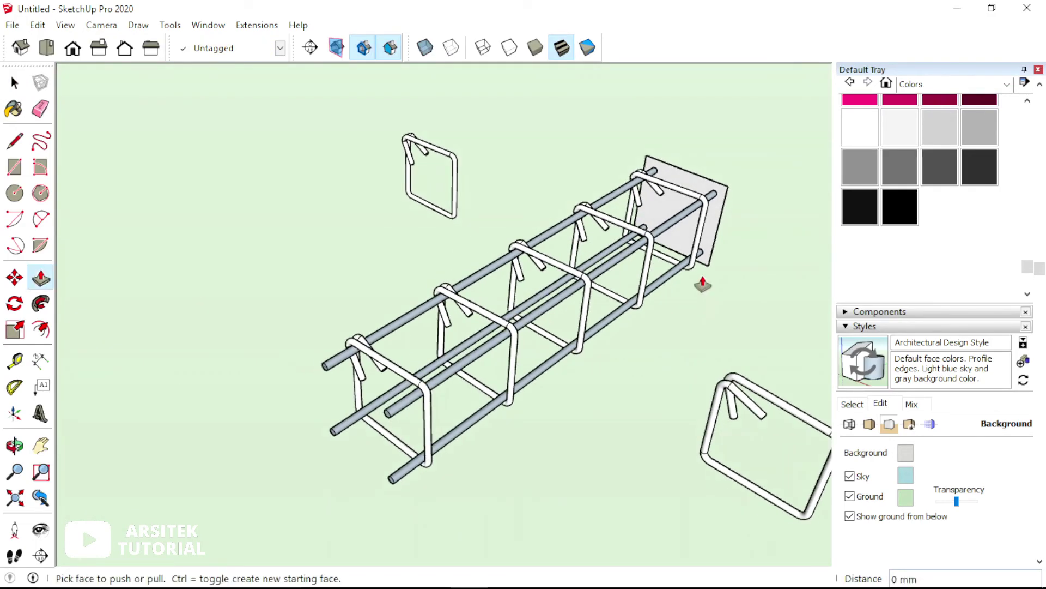
pyautogui.moveTo(702, 229); pyautogui.dragTo(554, 334)
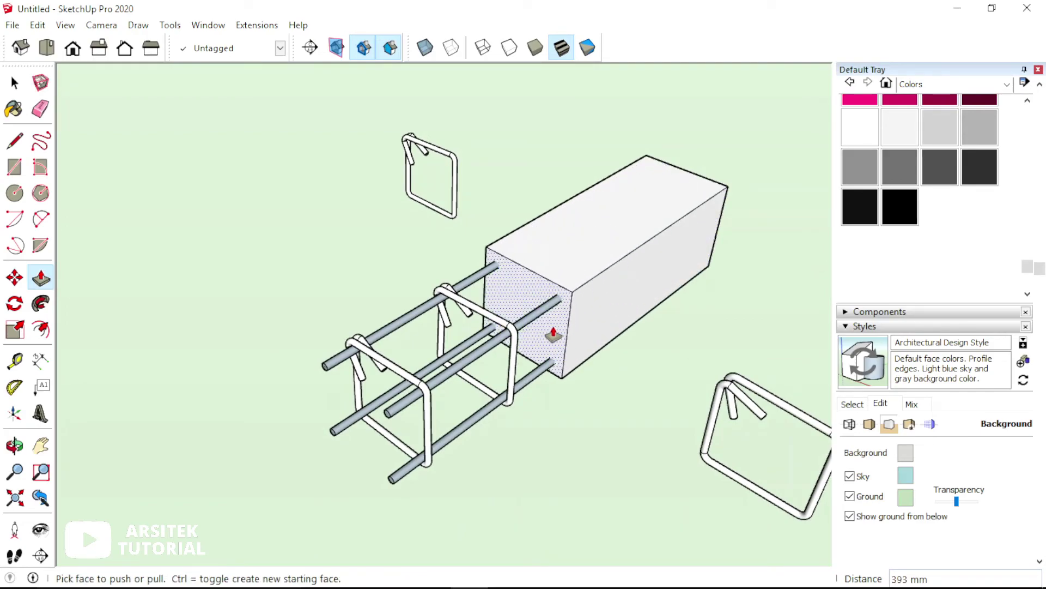
pyautogui.press('space')
pyautogui.click(548, 280)
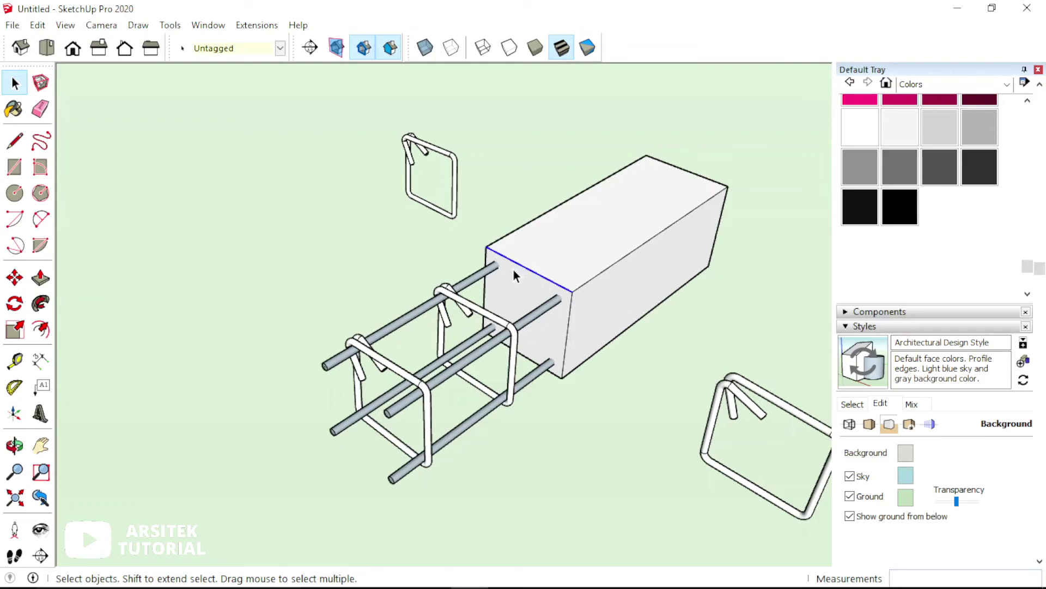
pyautogui.scroll(-5, 515, 273)
pyautogui.scroll(3, 586, 256)
pyautogui.press('m')
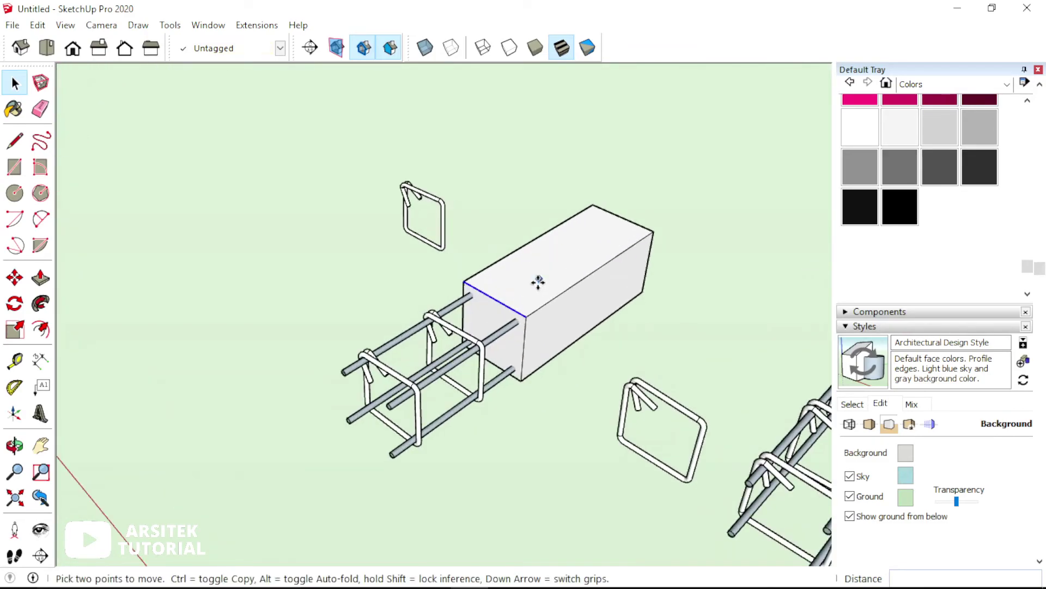
pyautogui.click(545, 277)
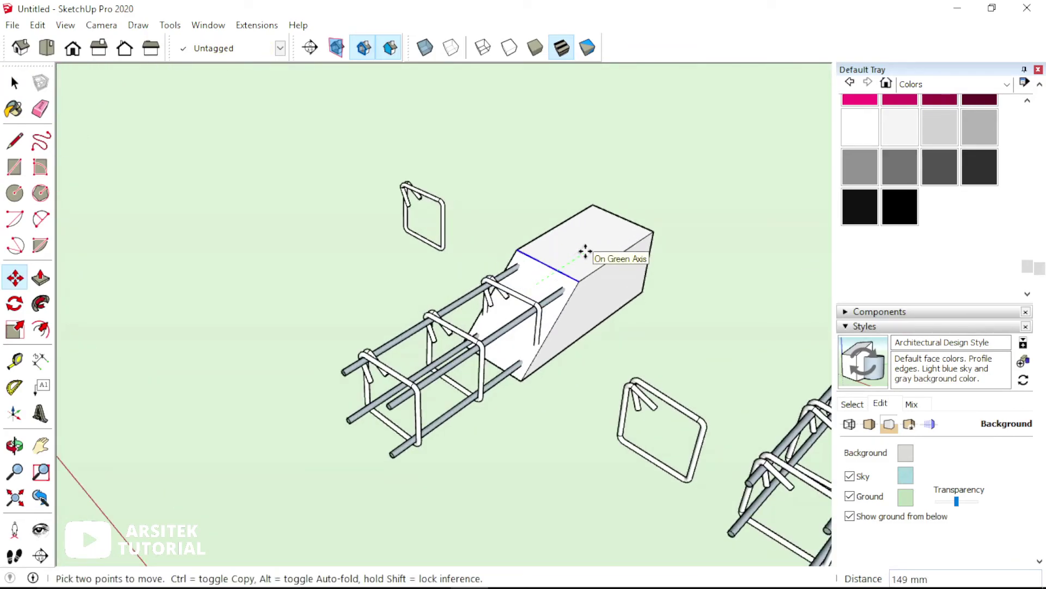
pyautogui.click(584, 254)
pyautogui.press('space')
pyautogui.moveTo(600, 342); pyautogui.dragTo(690, 206, button='middle')
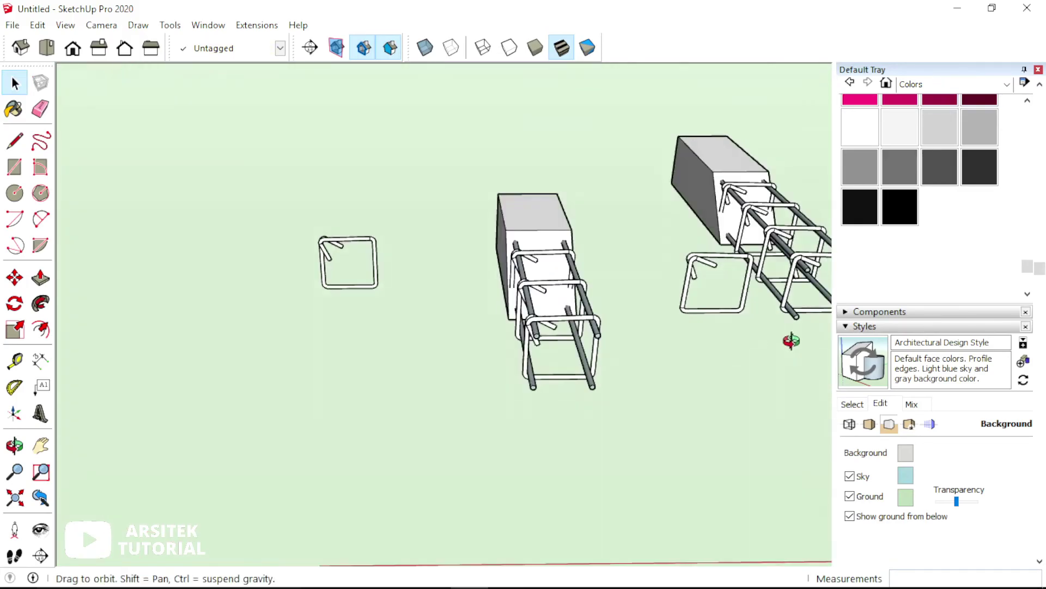
pyautogui.scroll(-2, 587, 342)
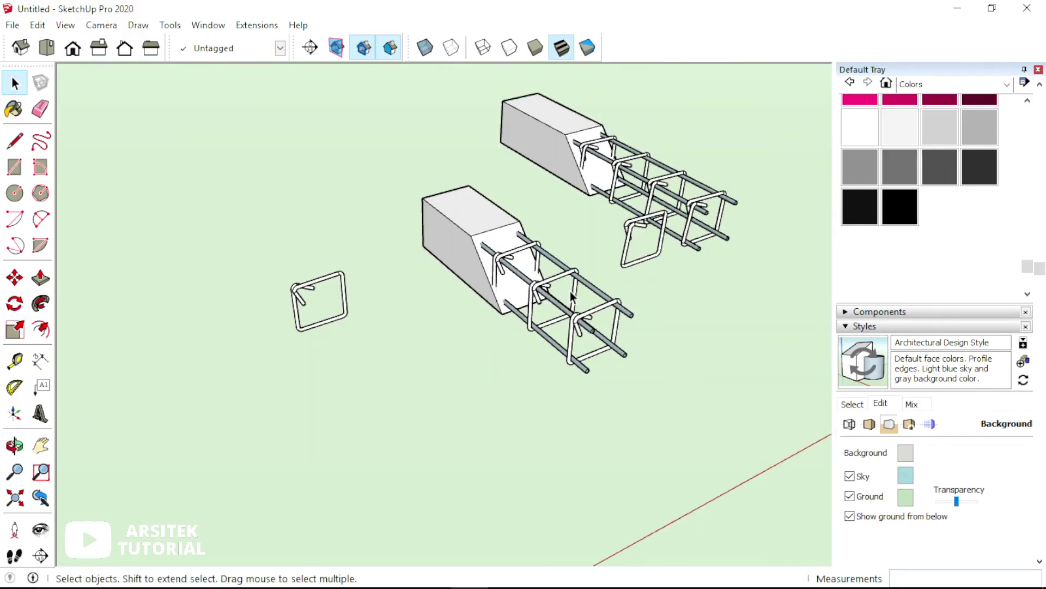
pyautogui.scroll(3, 587, 342)
pyautogui.scroll(3, 587, 343)
pyautogui.moveTo(587, 342)
pyautogui.mouseDown(button='middle')
pyautogui.moveTo(463, 371)
pyautogui.moveTo(369, 314)
pyautogui.mouseUp(button='middle')
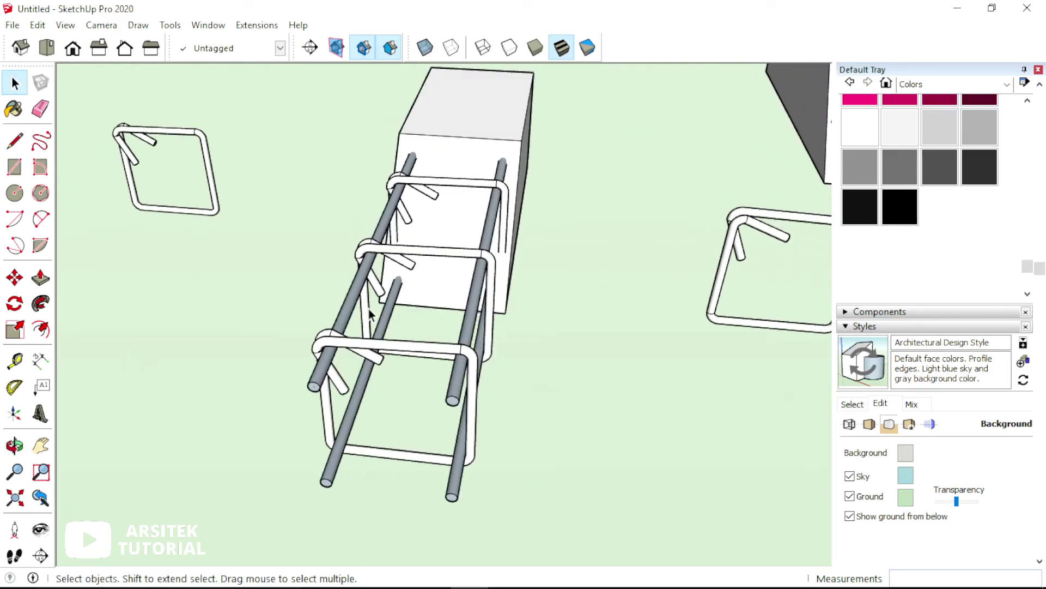
pyautogui.scroll(-1, 402, 316)
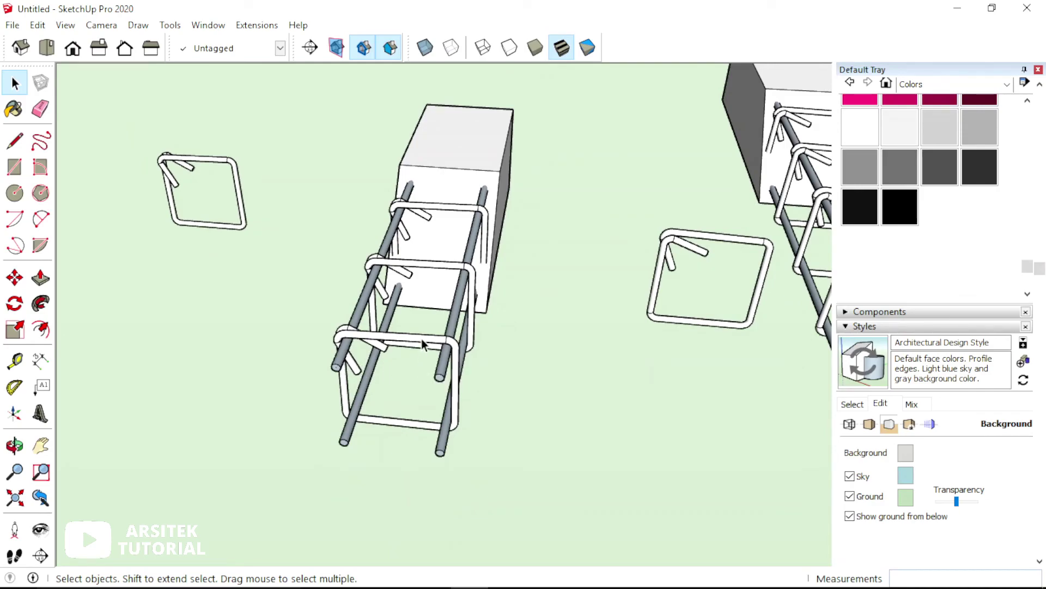
pyautogui.scroll(-1, 422, 345)
pyautogui.moveTo(423, 344)
pyautogui.mouseDown(button='middle')
pyautogui.moveTo(432, 320)
pyautogui.moveTo(636, 257)
pyautogui.moveTo(727, 249)
pyautogui.moveTo(623, 249)
pyautogui.moveTo(637, 396)
pyautogui.moveTo(662, 420)
pyautogui.moveTo(577, 416)
pyautogui.moveTo(502, 304)
pyautogui.moveTo(244, 264)
pyautogui.moveTo(612, 380)
pyautogui.mouseUp(button='middle')
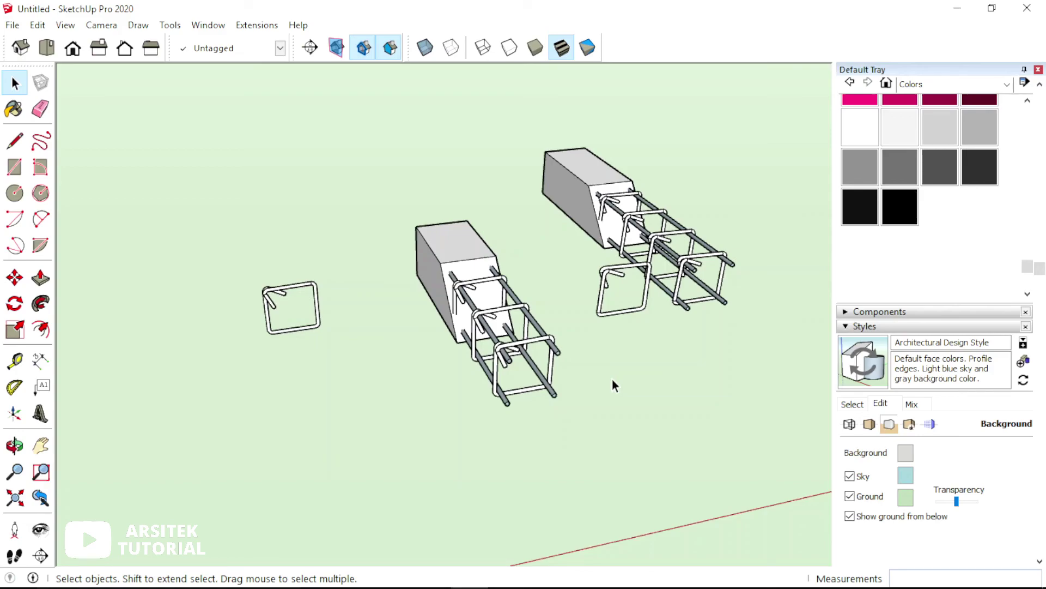
pyautogui.moveTo(422, 429); pyautogui.dragTo(485, 373, button='middle')
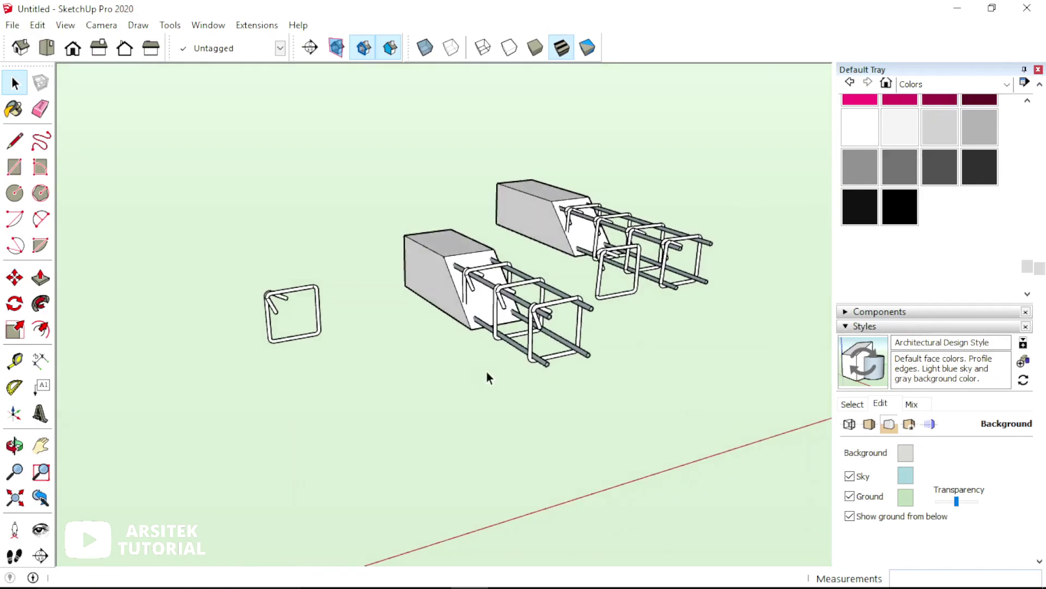